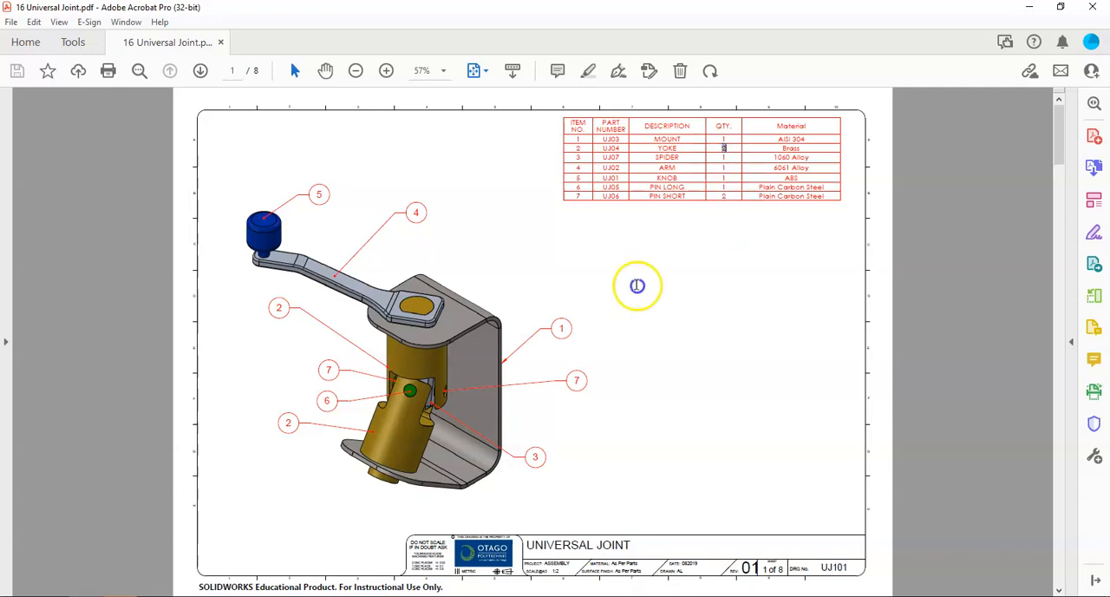
Step: Review the parts list and each part's dimensions across the eight pages of the Universal Joint drawing PDF
key(ctrl+a)
click(566, 163)
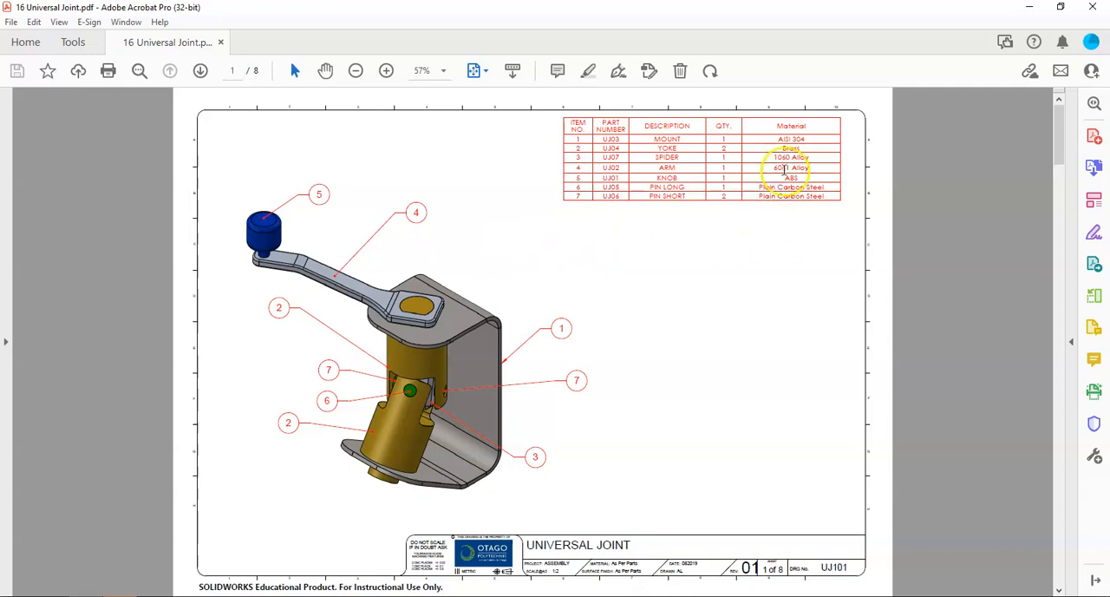
scroll(629, 302, down, 1)
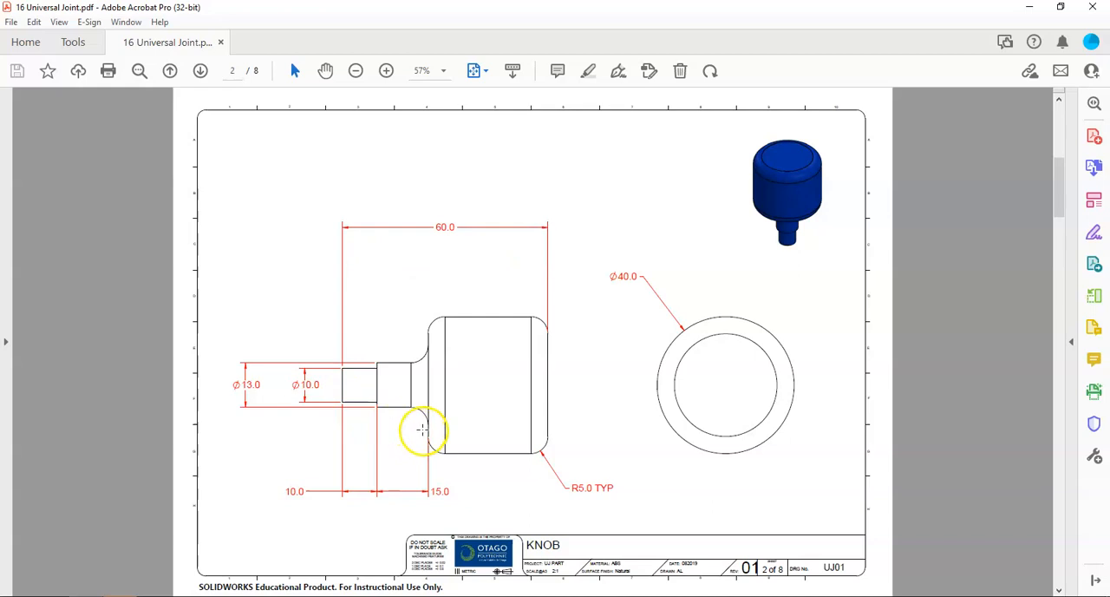
scroll(427, 408, down, 1)
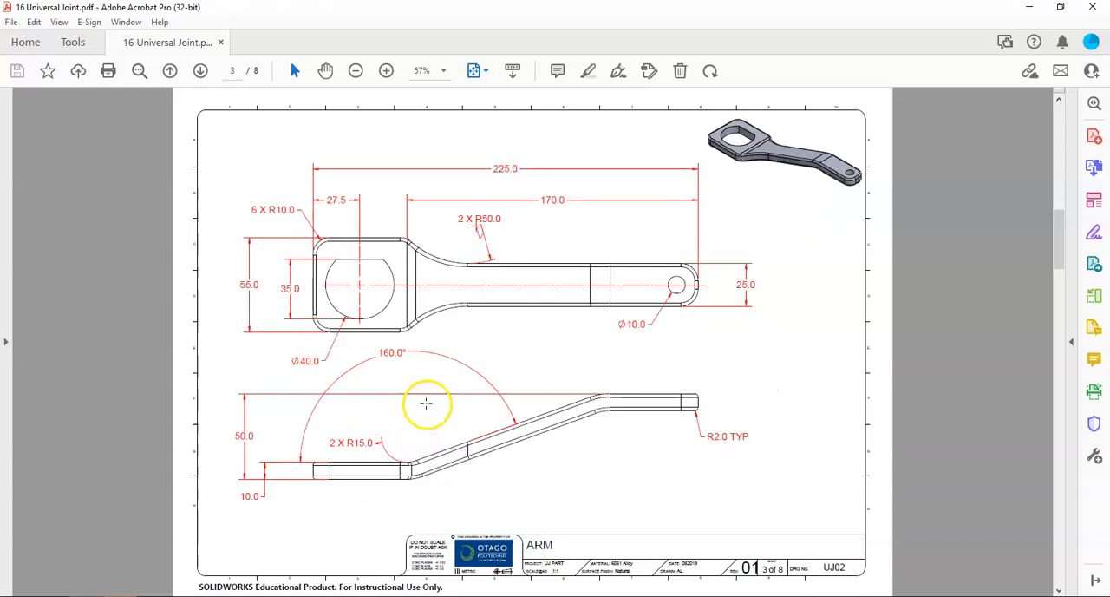
scroll(424, 391, down, 1)
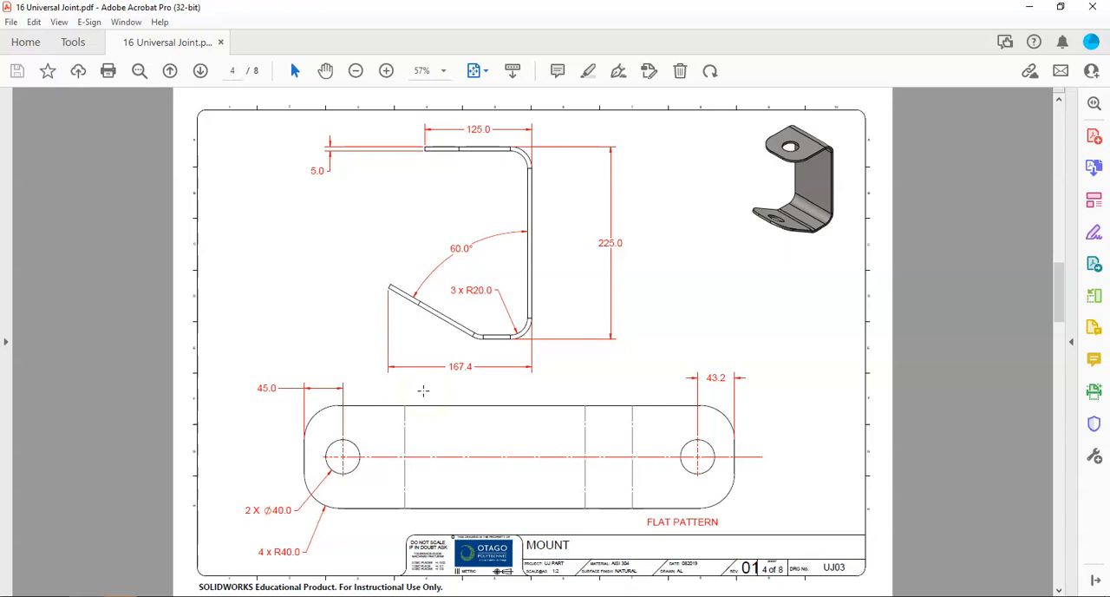
scroll(423, 391, down, 1)
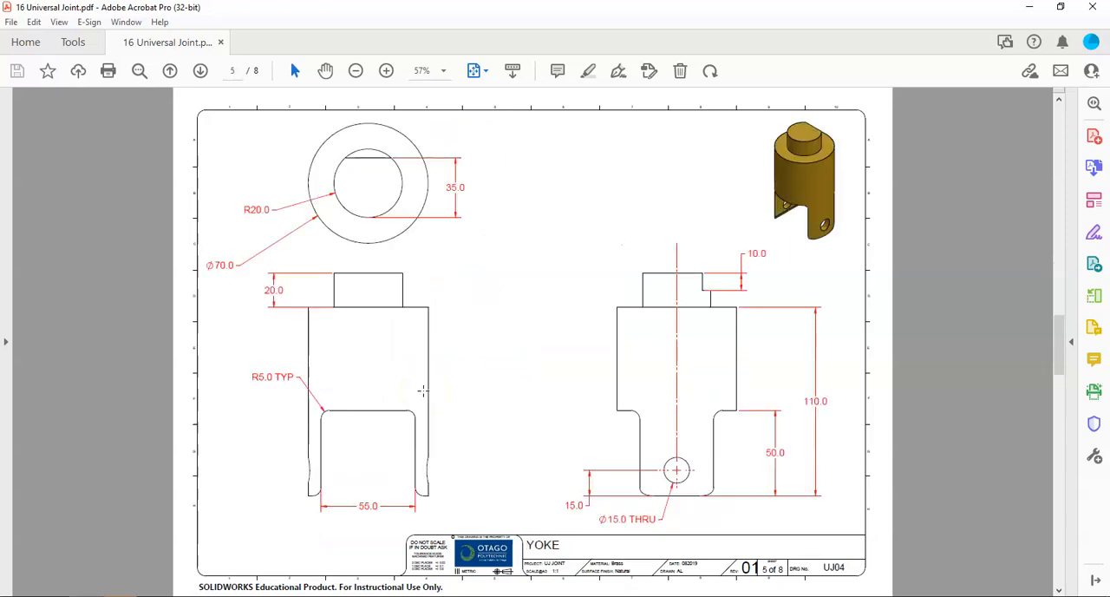
scroll(423, 391, down, 1)
scroll(423, 391, down, 1)
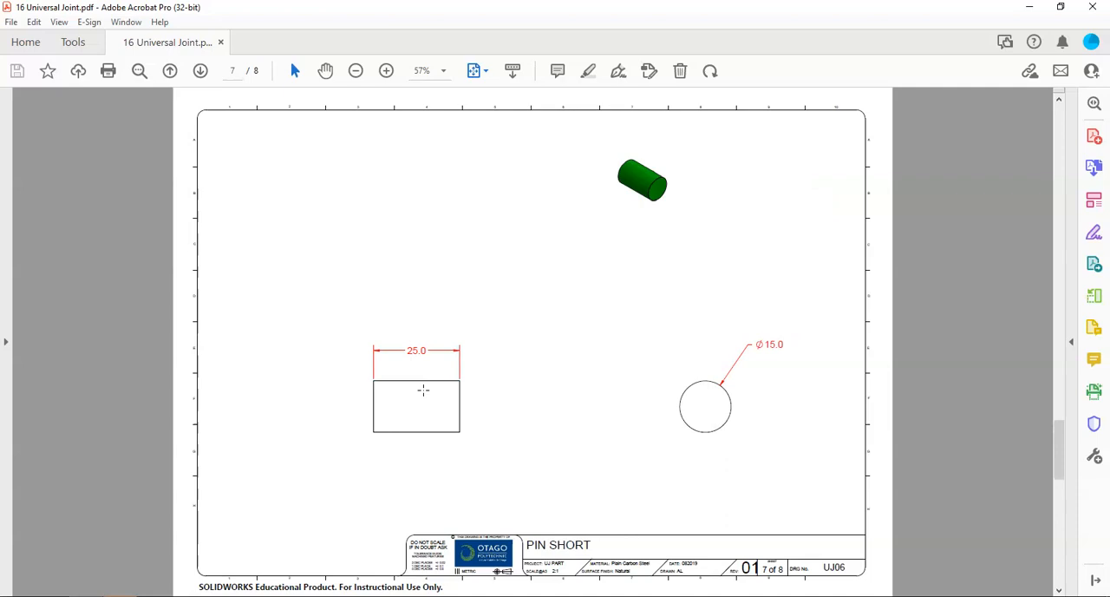
scroll(423, 390, down, 1)
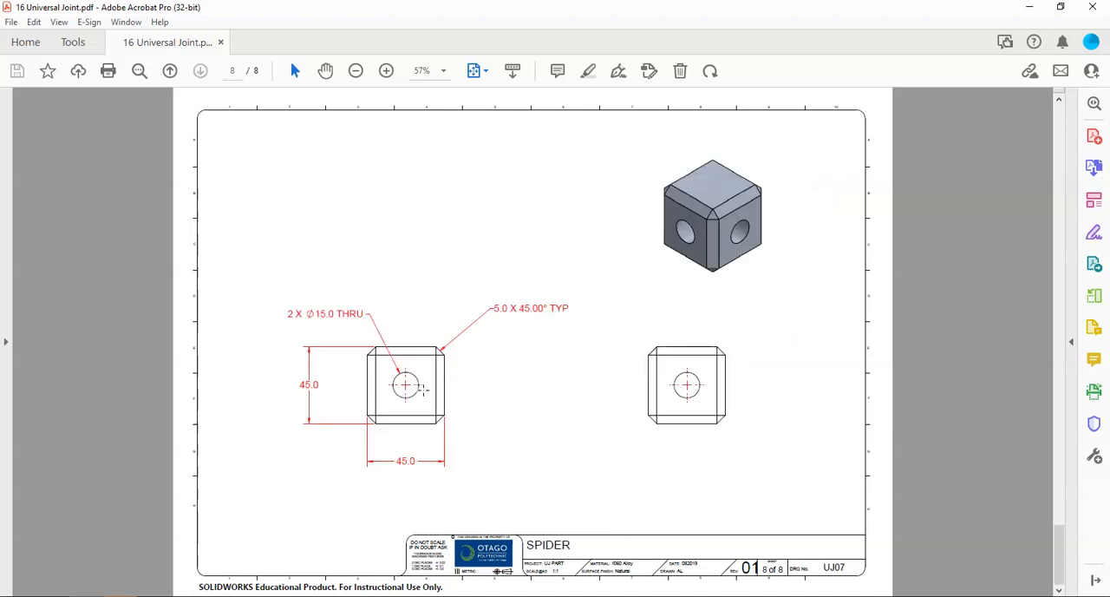
scroll(424, 391, up, 7)
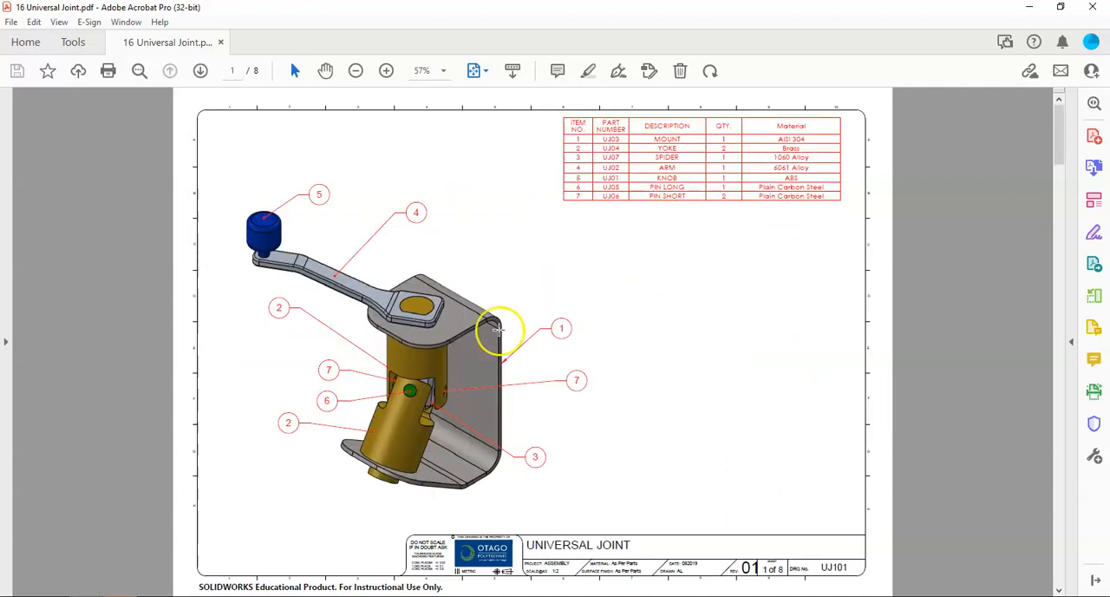
Step: Switch to SOLIDWORKS and create a blank assembly from the Tutorial templates, maximized and without a starting component
click(1027, 8)
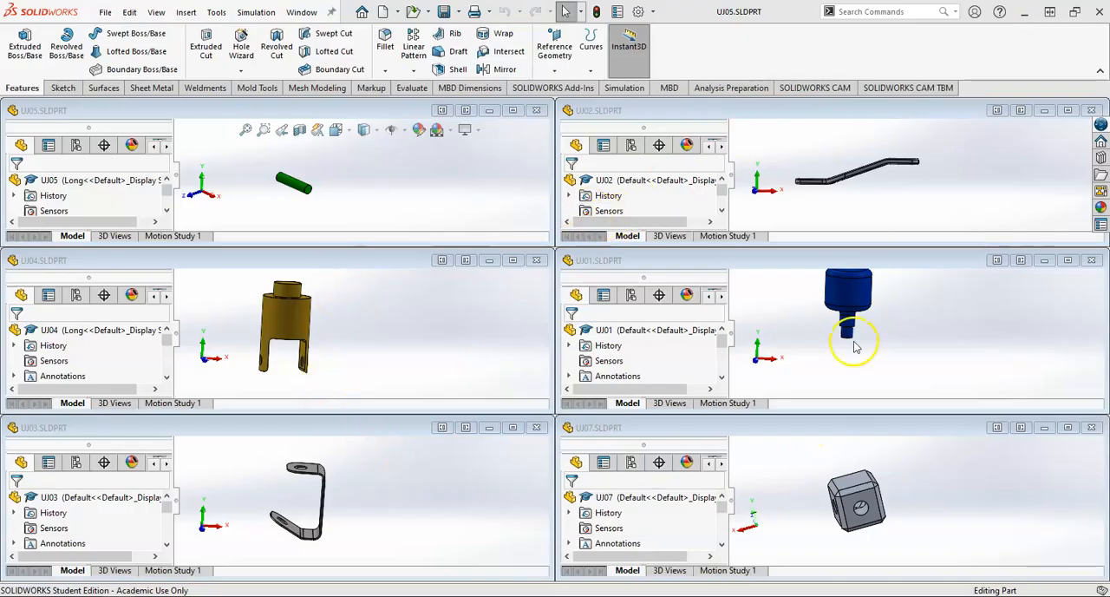
click(398, 12)
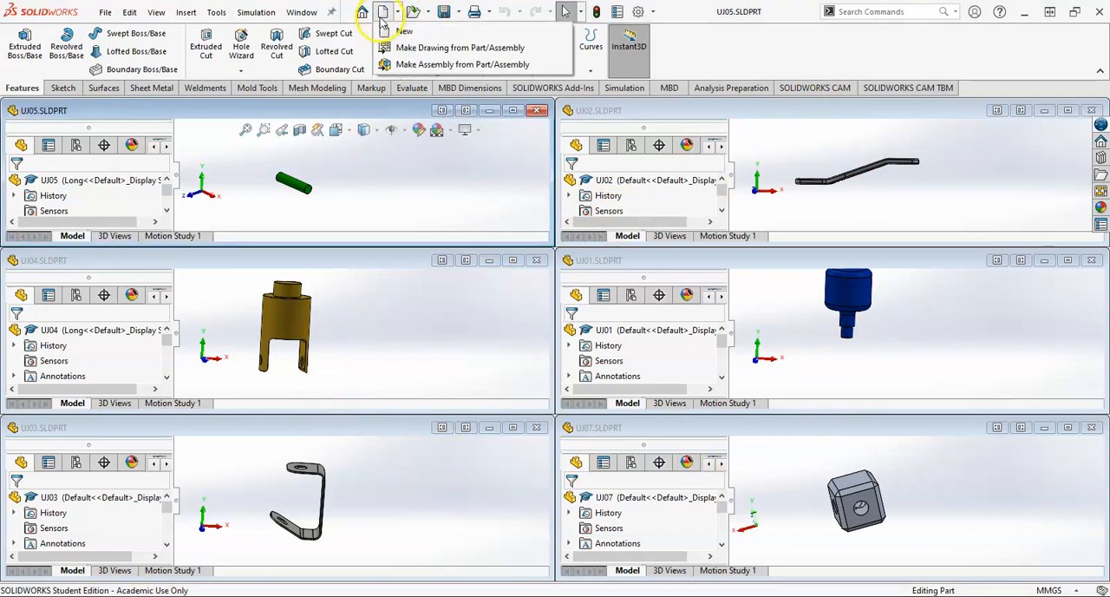
click(404, 30)
click(404, 180)
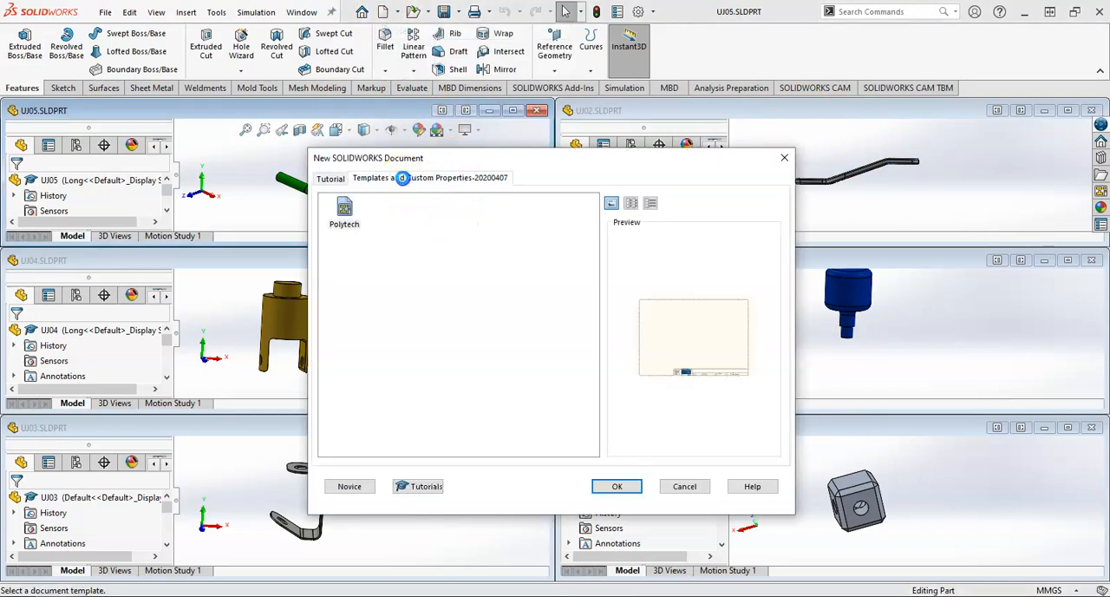
click(330, 179)
click(399, 214)
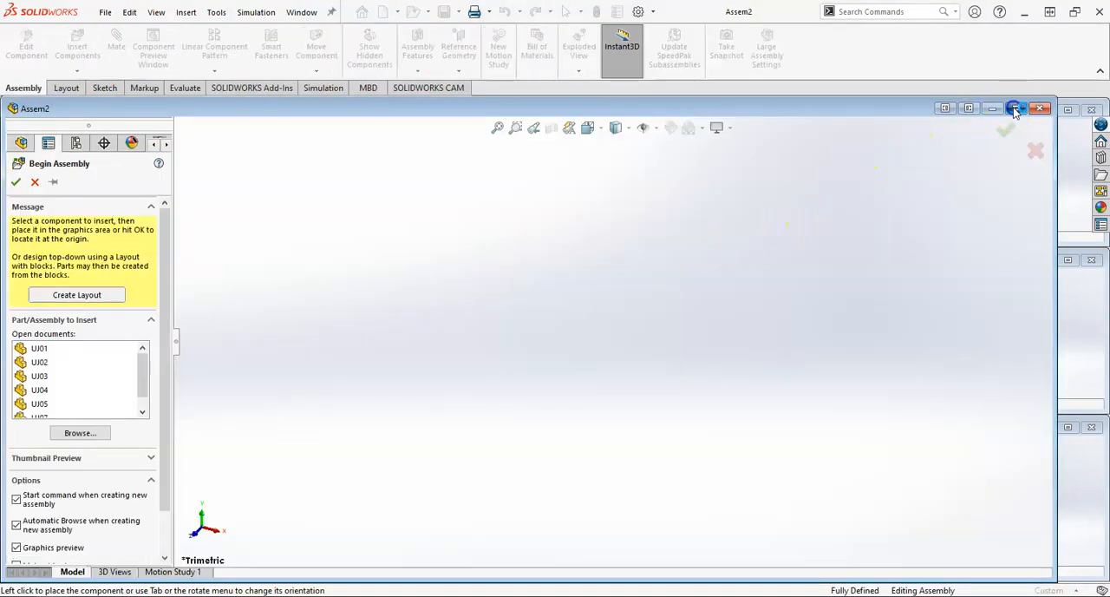
click(1014, 110)
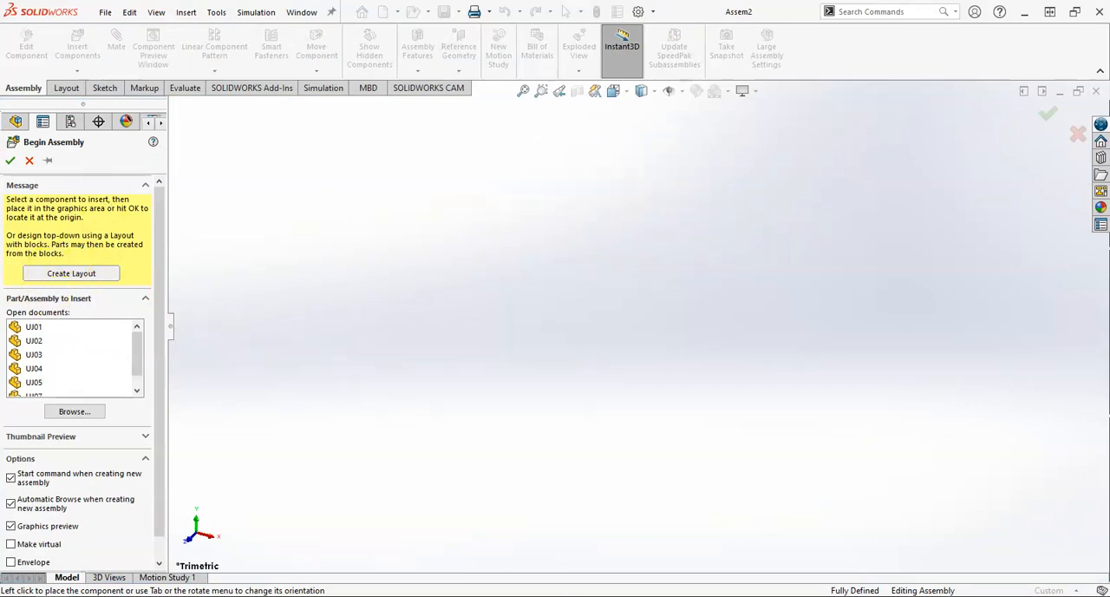
click(30, 162)
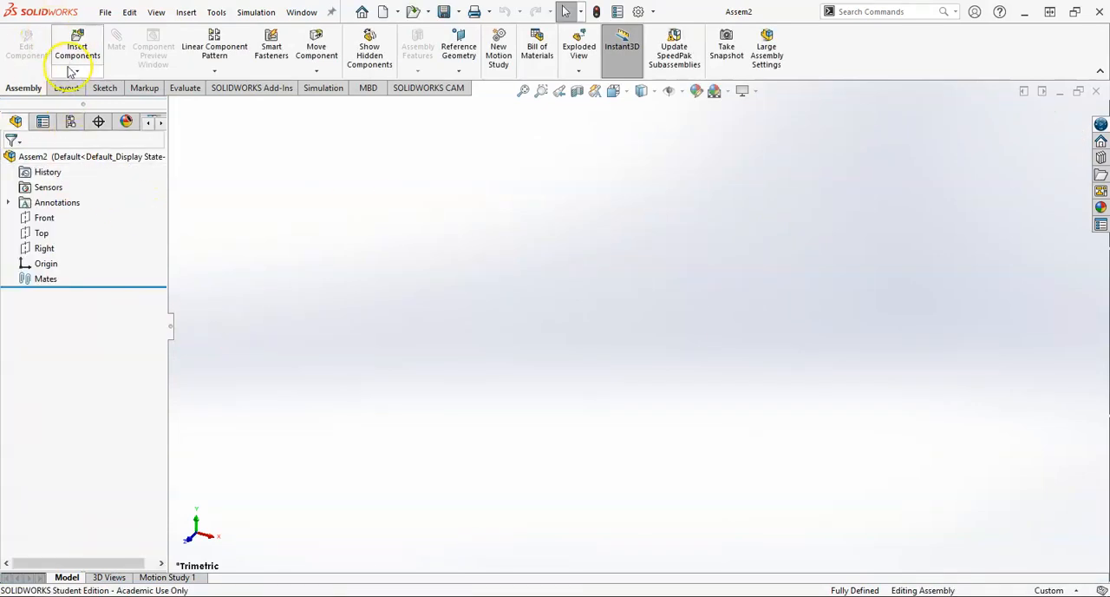
Step: Insert the mount UJ03.SLDPRT from the Universal Joint folder as the first component, located at the assembly origin
click(77, 52)
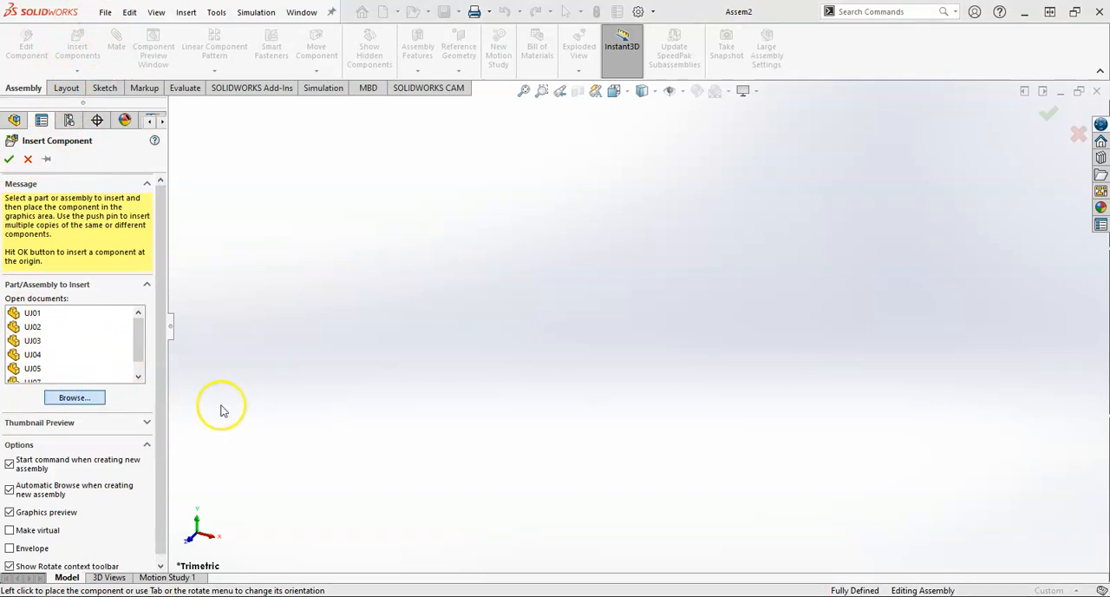
click(75, 397)
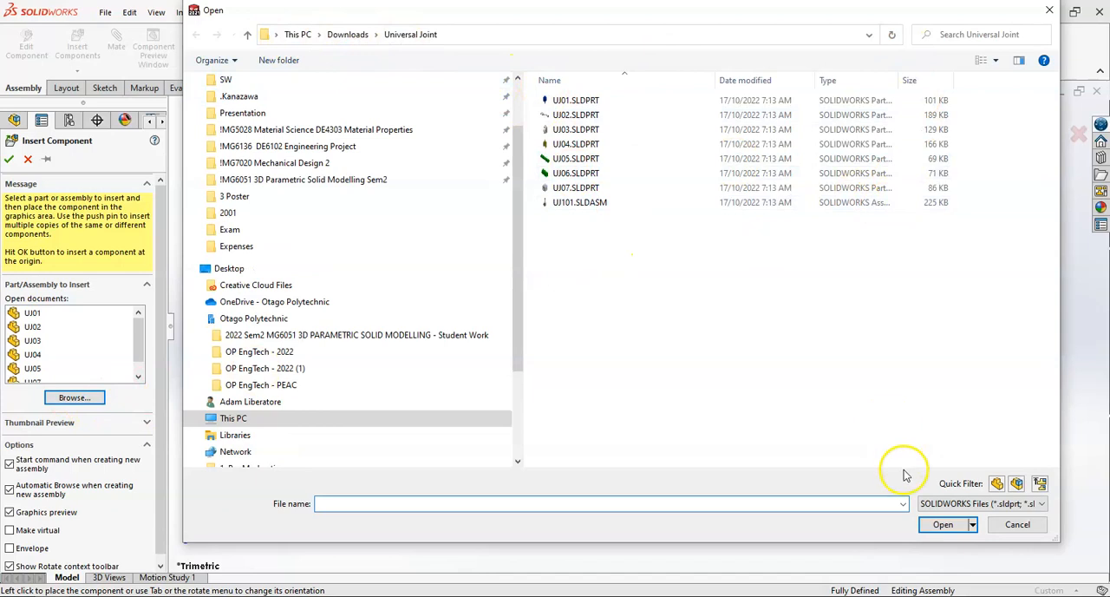
click(981, 60)
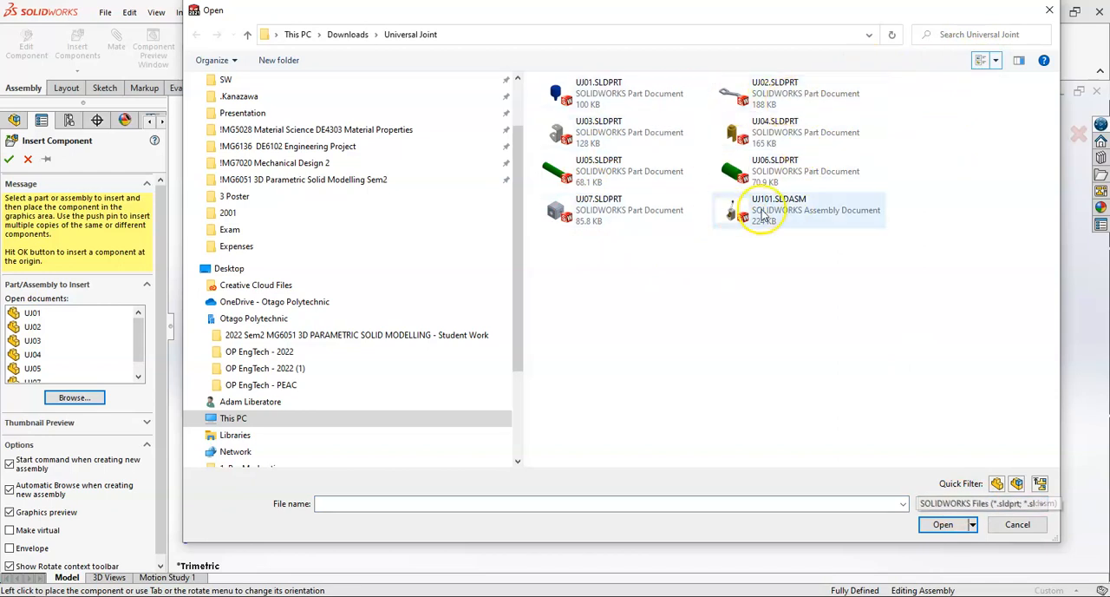
click(614, 130)
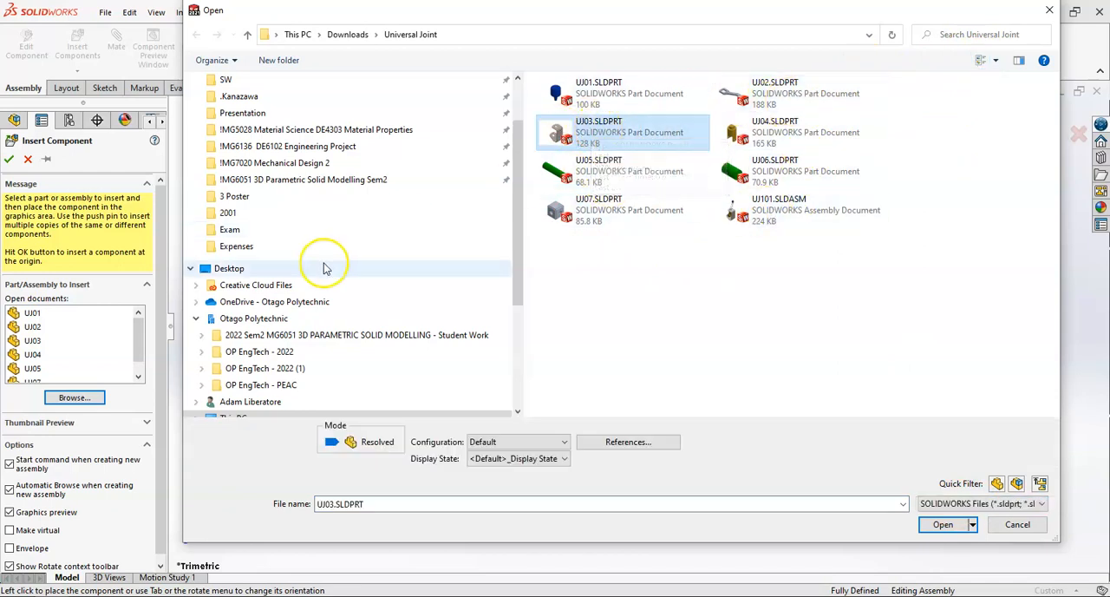
click(945, 525)
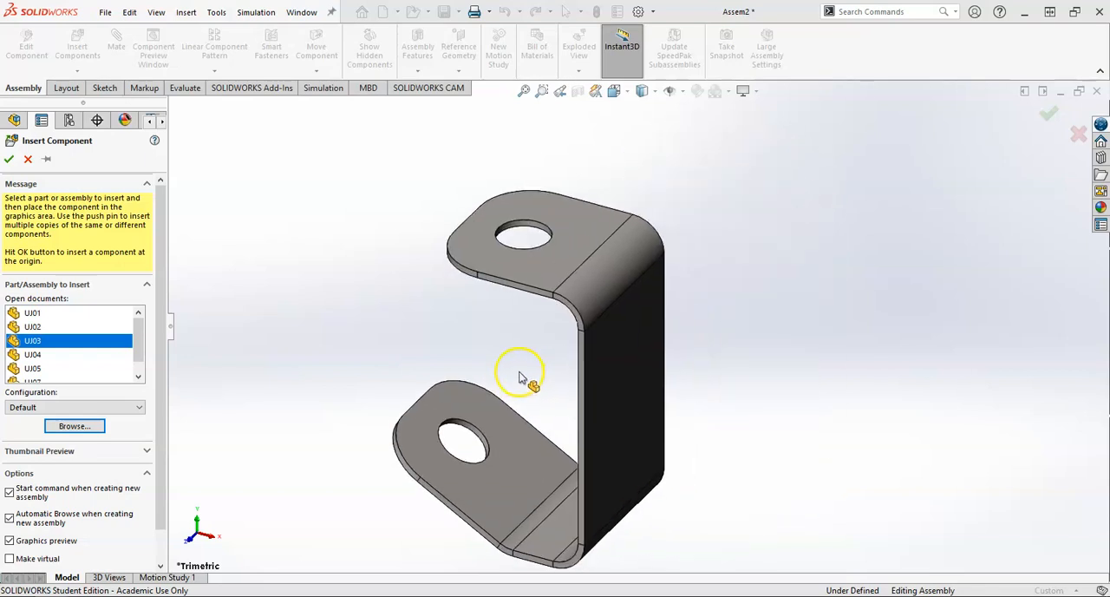
click(9, 160)
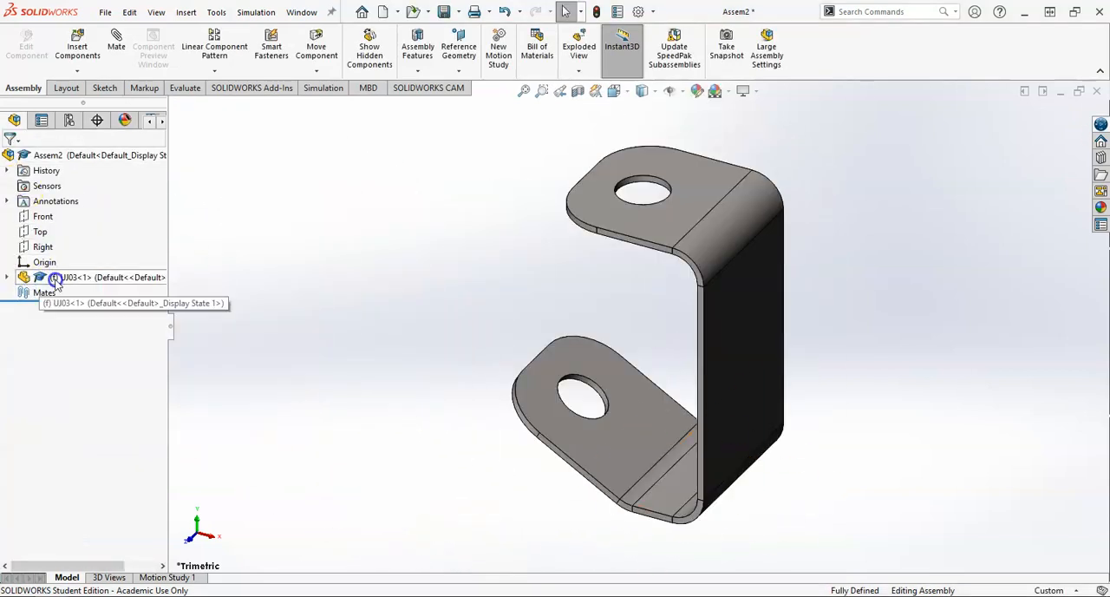
Step: Compare the mount's origin with the assembly origin and examine the mount from several angles
click(8, 277)
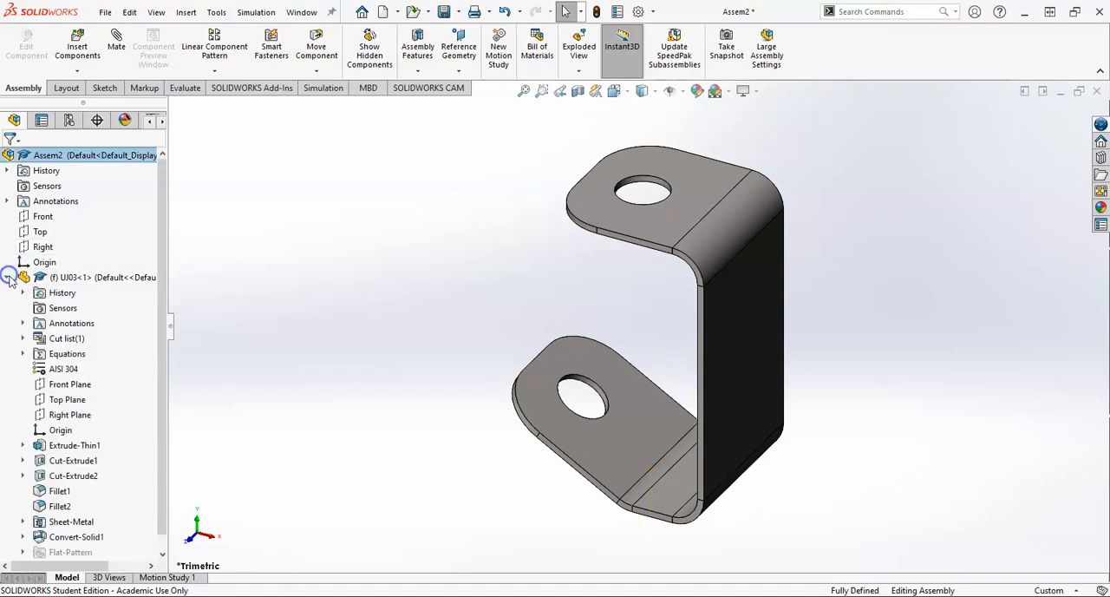
click(53, 430)
middle_drag(295, 381, 425, 304)
click(35, 262)
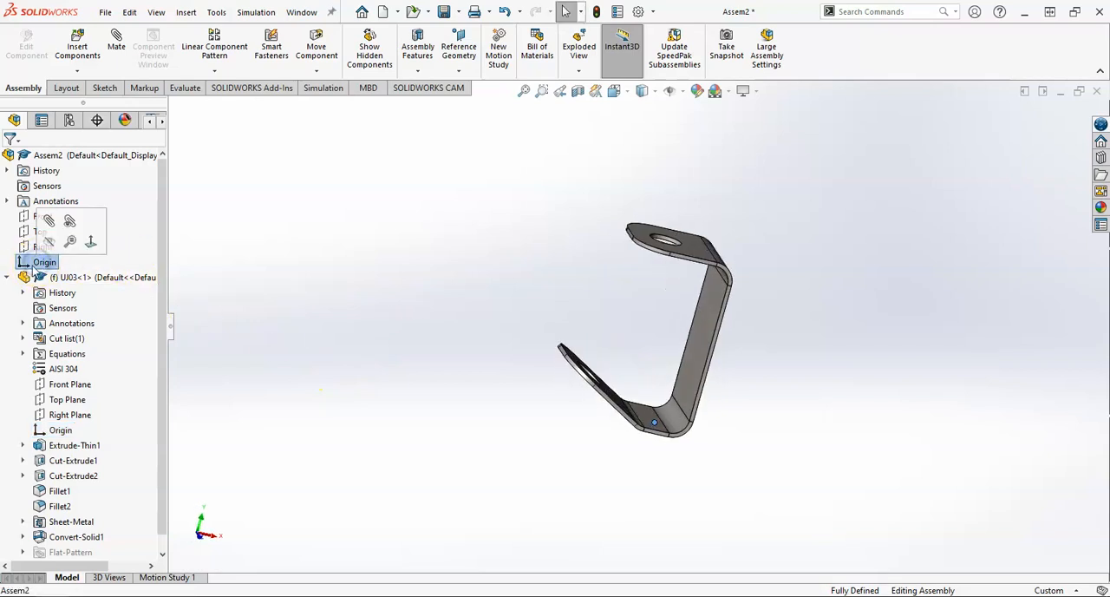
click(7, 277)
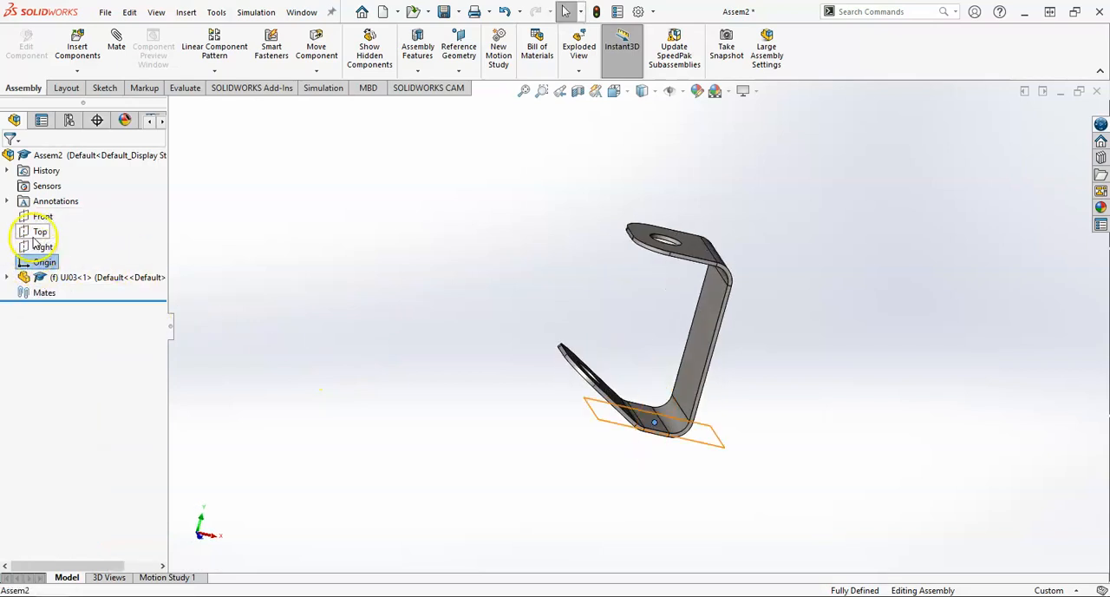
middle_drag(555, 334, 710, 310)
middle_drag(535, 336, 617, 397)
click(526, 314)
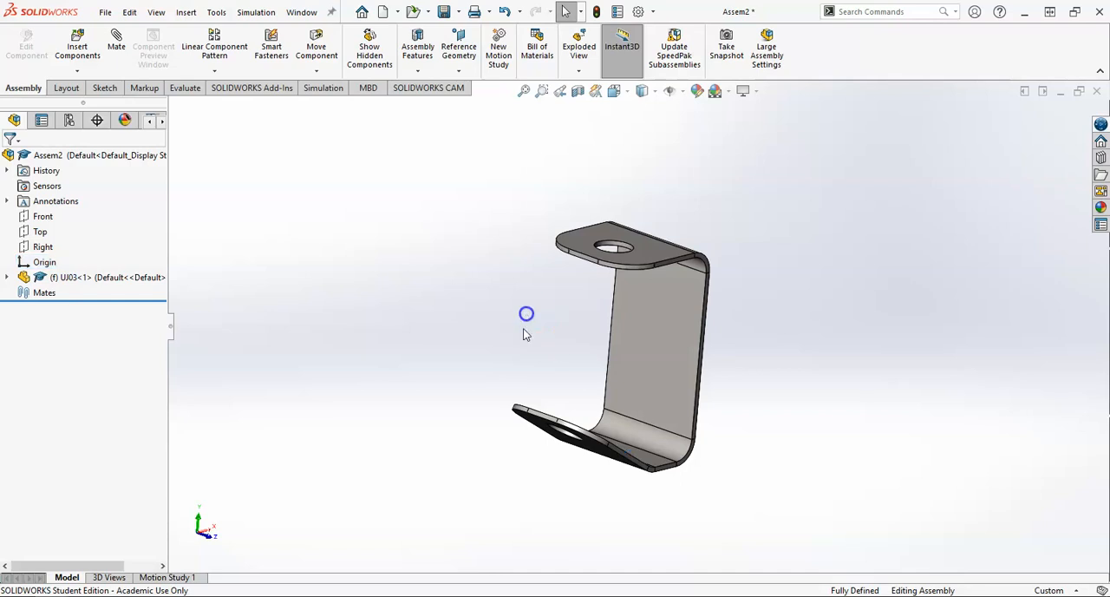
Step: Insert the yoke UJ04.SLDPRT in its Long configuration and place it freely beside the mount's open side
click(77, 44)
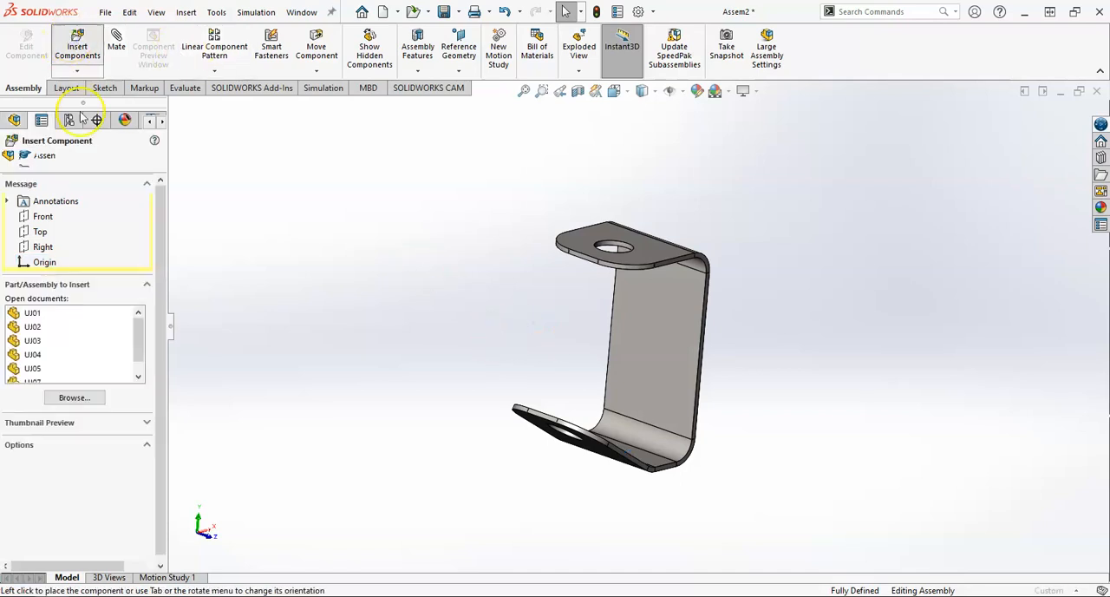
click(71, 397)
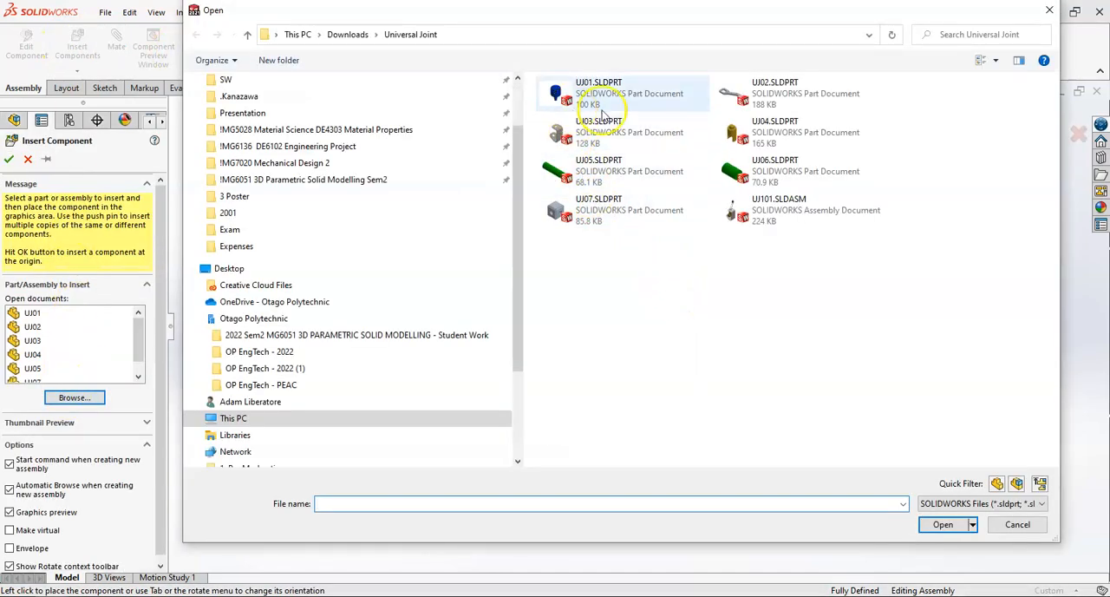
click(768, 127)
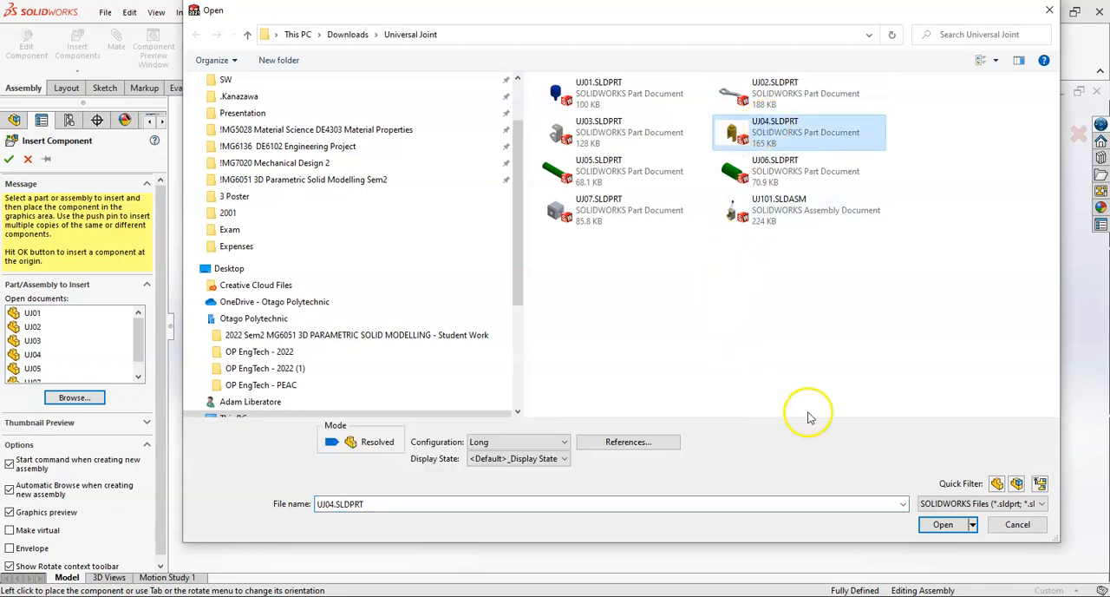
click(942, 525)
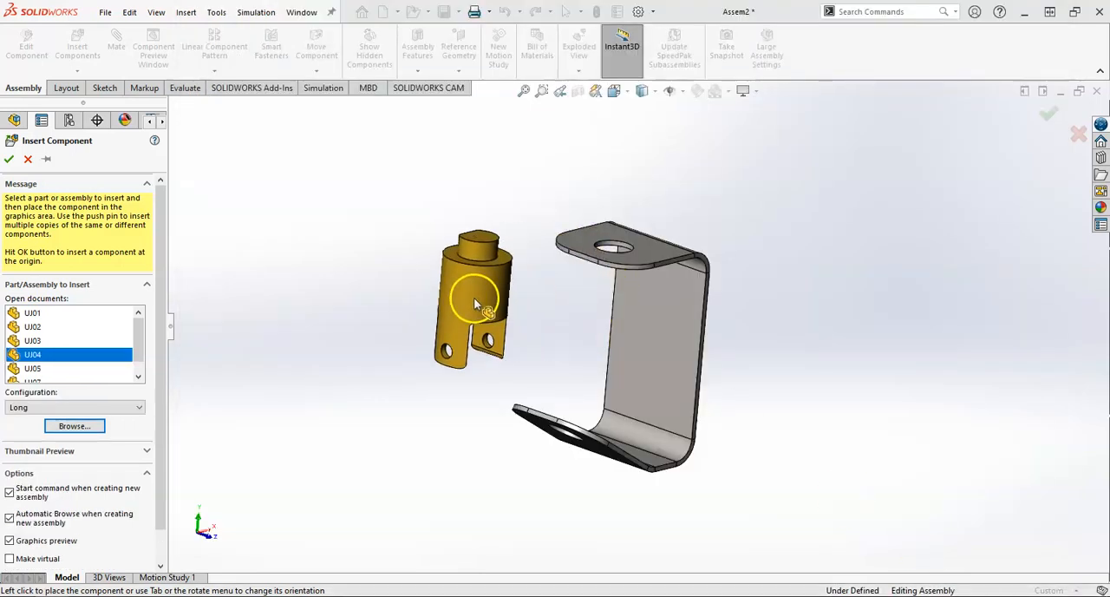
middle_drag(474, 298, 493, 319)
click(513, 308)
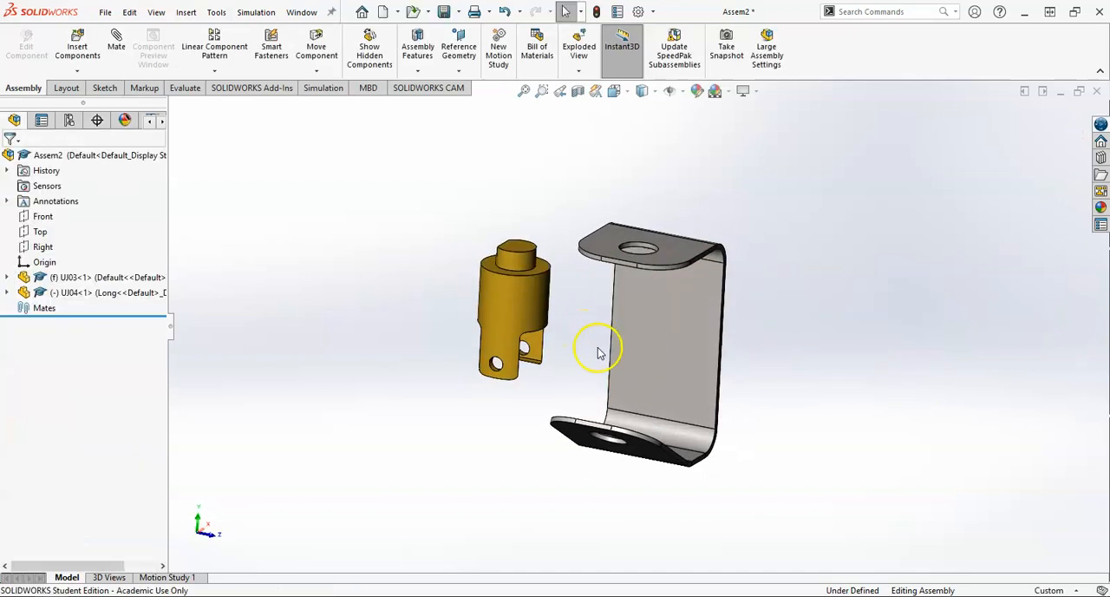
Step: Examine the yoke's cylindrical boss against the mount's upper hole and check which component is fixed
middle_drag(583, 312, 557, 345)
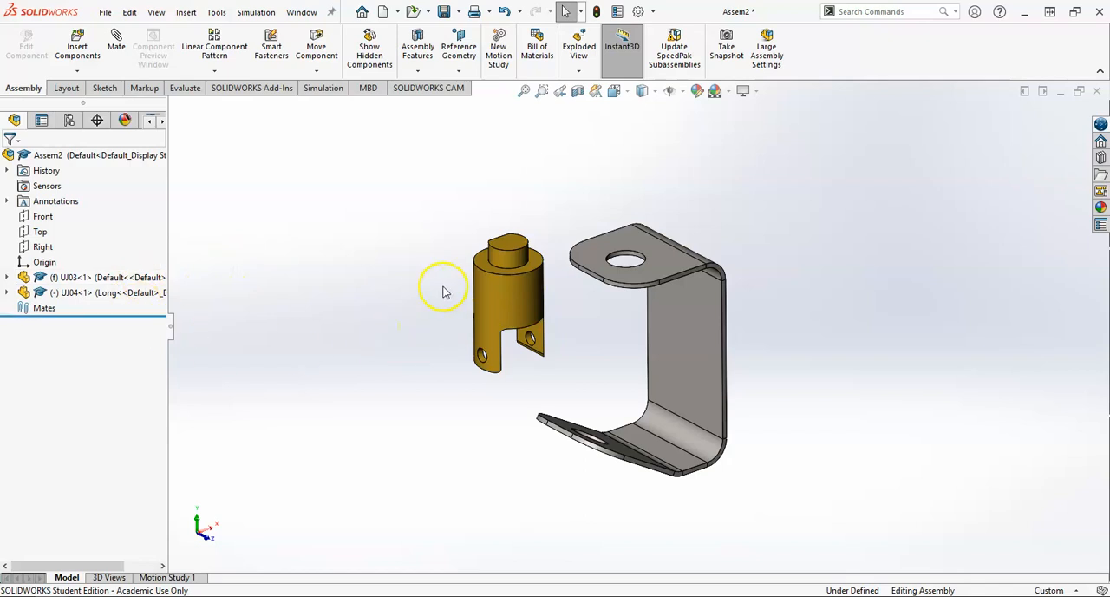
click(509, 256)
scroll(579, 271, down, 2)
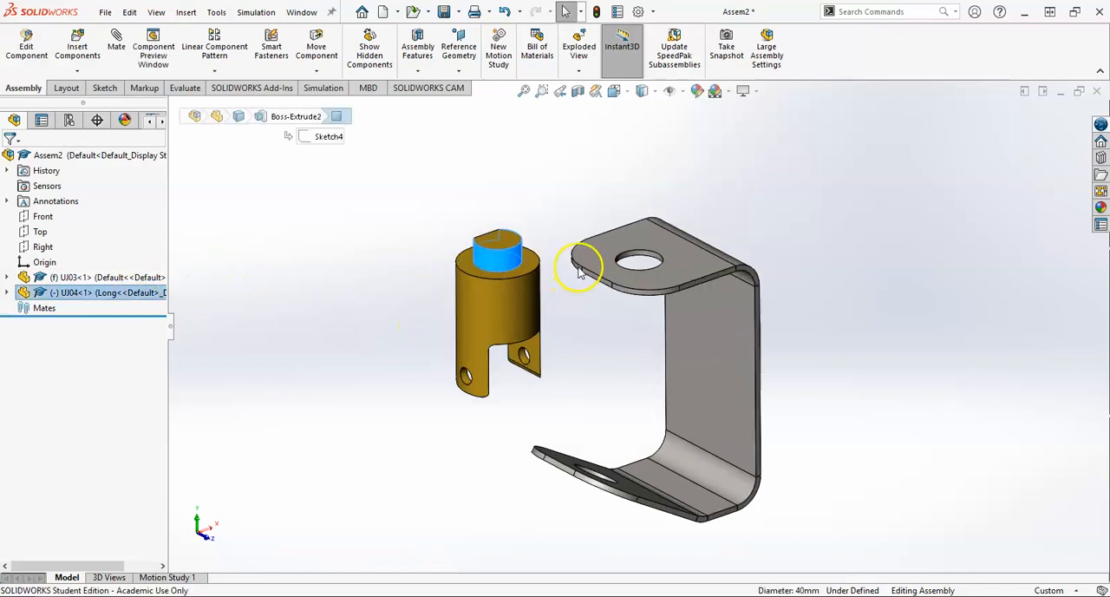
scroll(643, 269, down, 1)
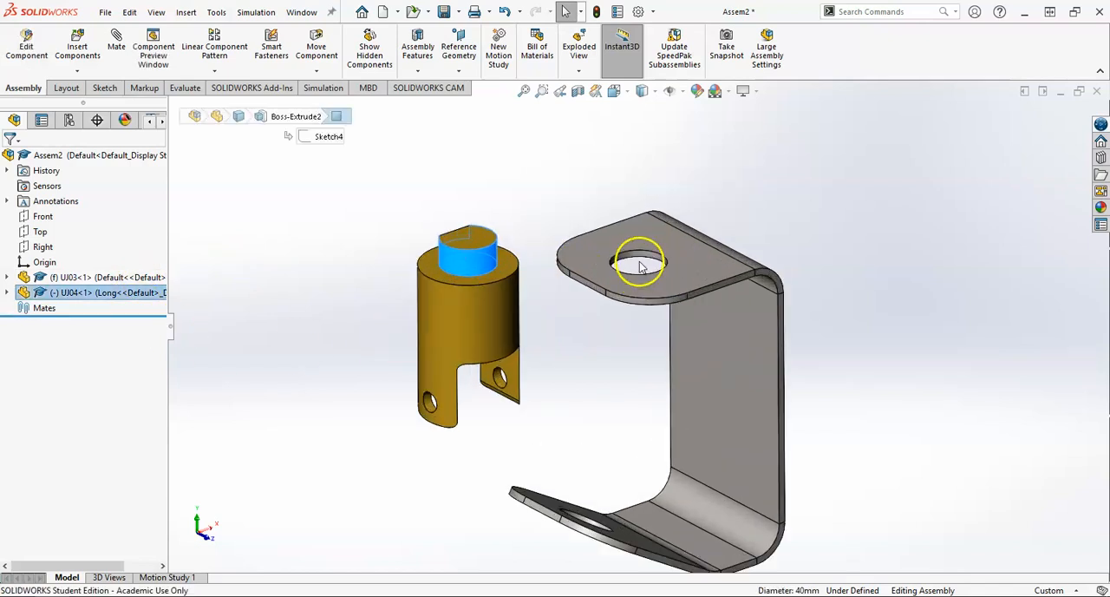
click(386, 293)
scroll(546, 339, up, 2)
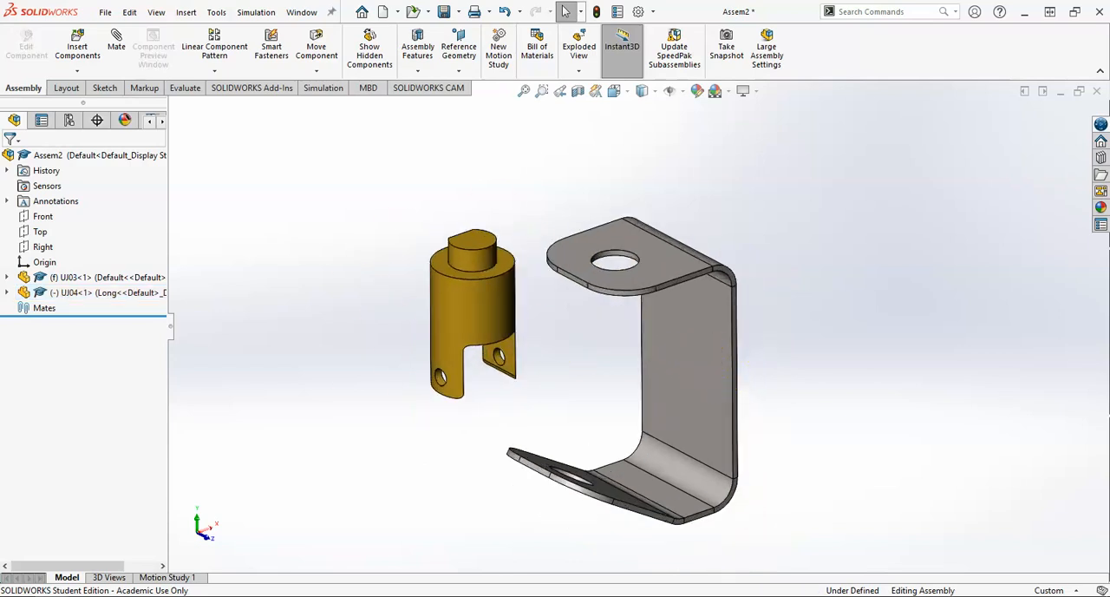
click(55, 277)
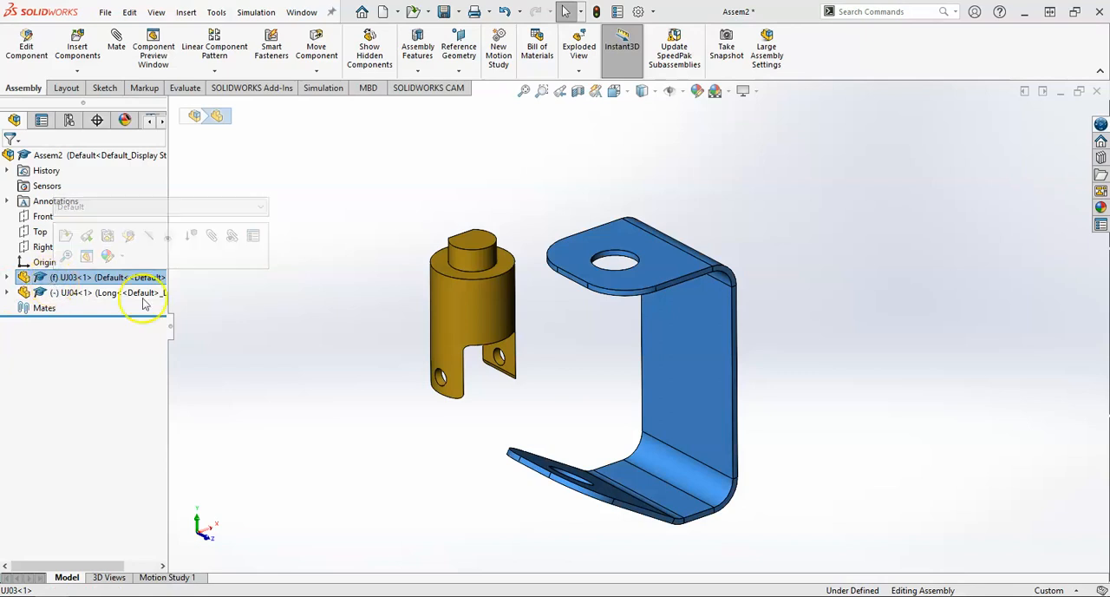
click(389, 307)
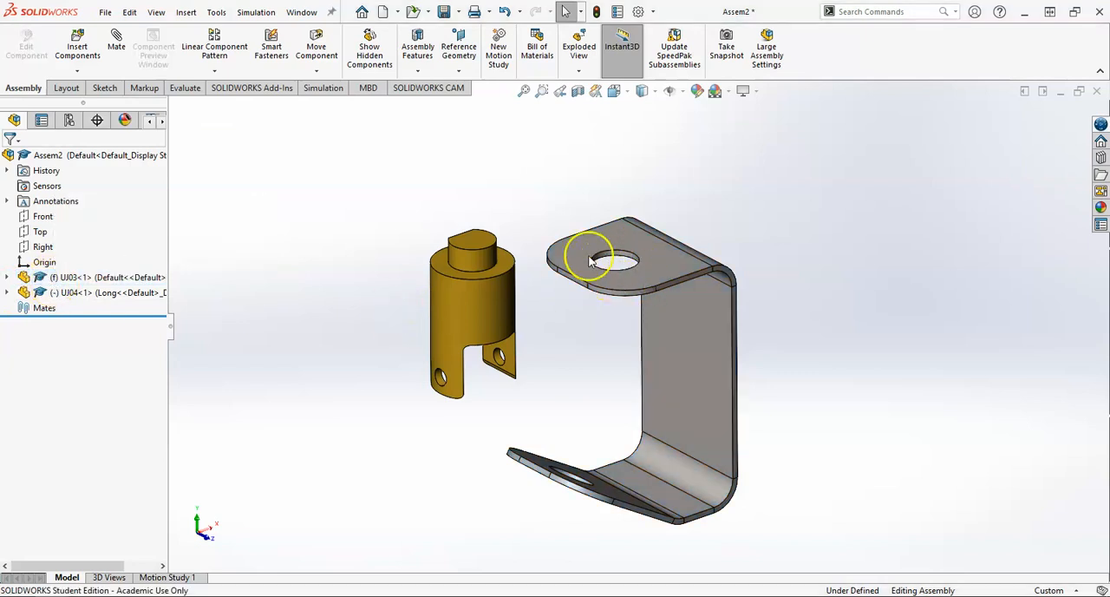
Step: Mate the yoke's cylindrical boss concentric with the hole in the mount's upper plate
click(480, 266)
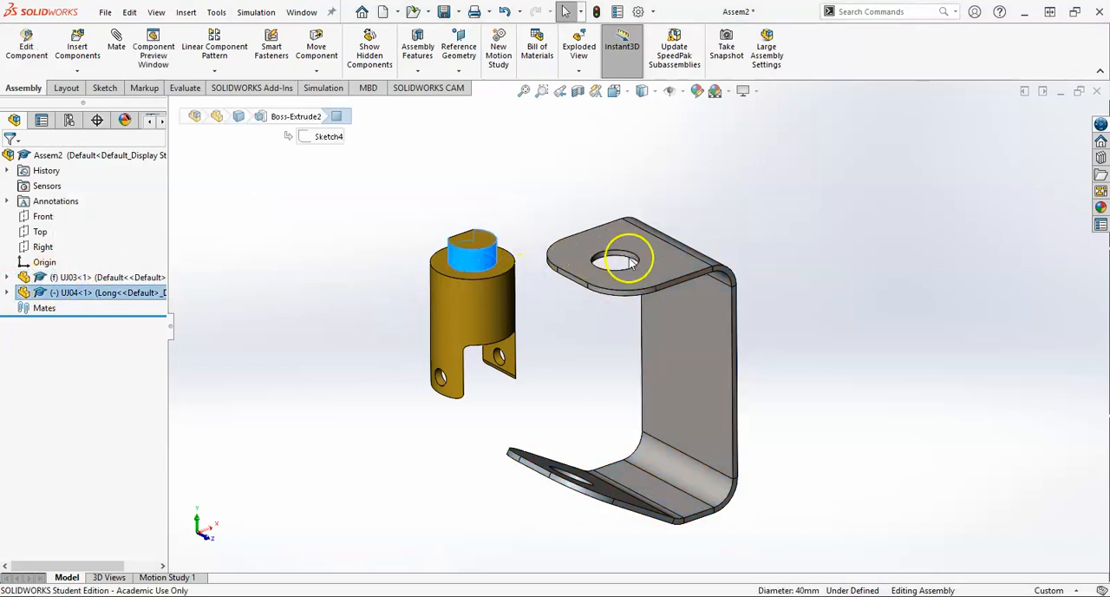
scroll(624, 260, down, 4)
ctrl+click(607, 274)
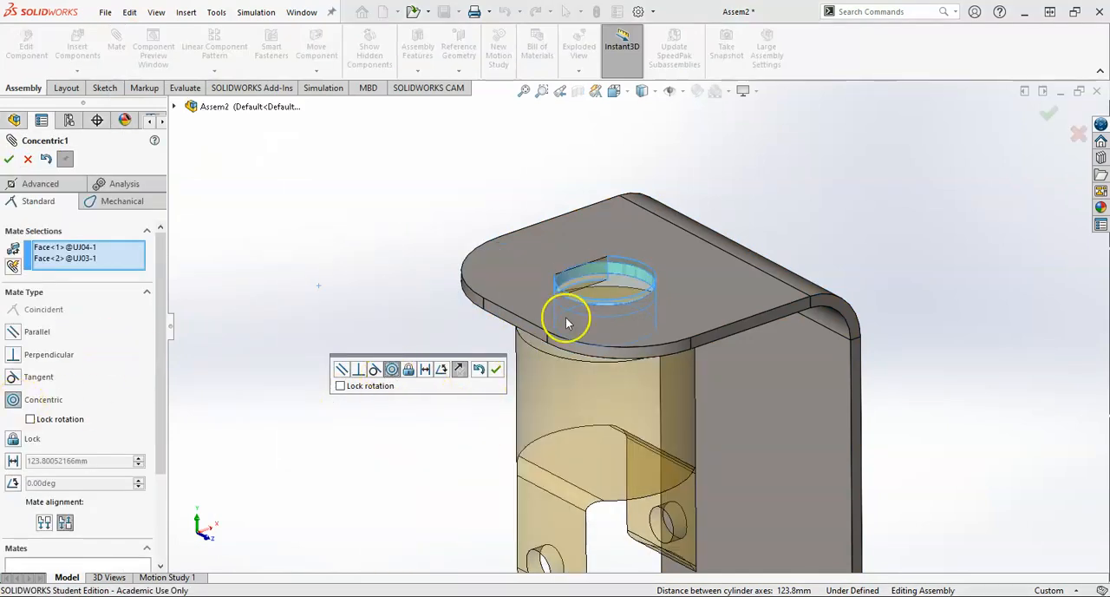
click(500, 371)
scroll(572, 395, up, 2)
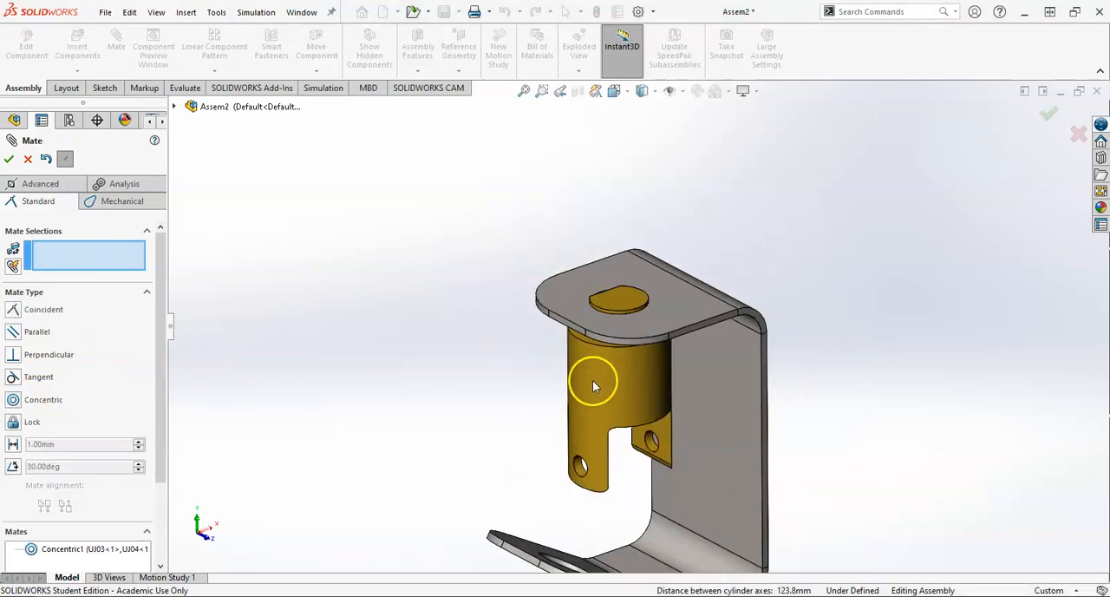
Step: Mate the yoke's annular shoulder face coincident with the underside of the mount's upper plate and finish mating
middle_drag(605, 469, 562, 476)
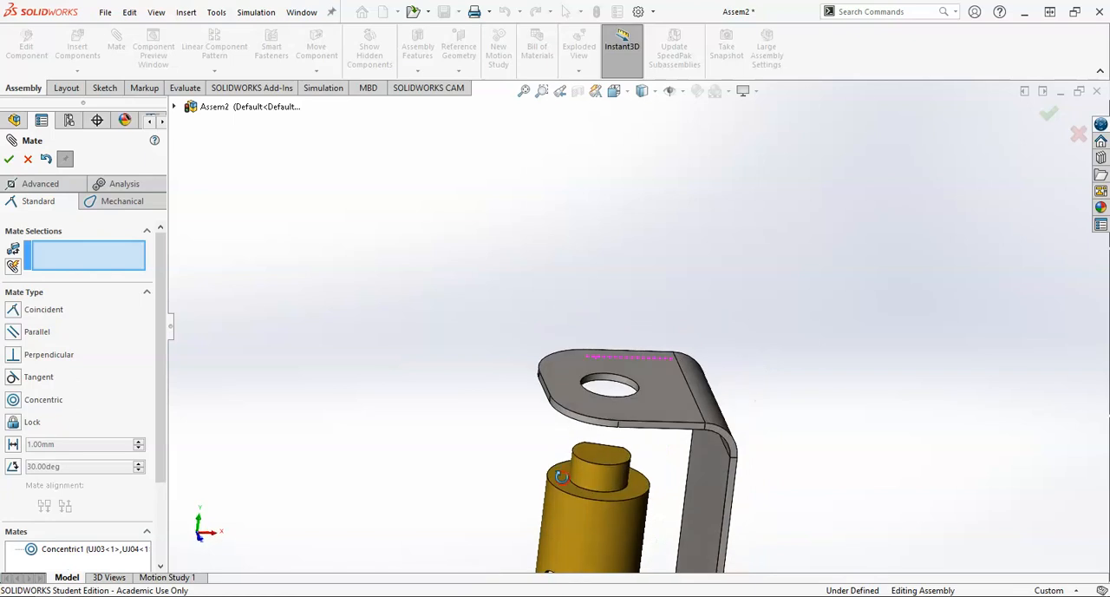
click(558, 479)
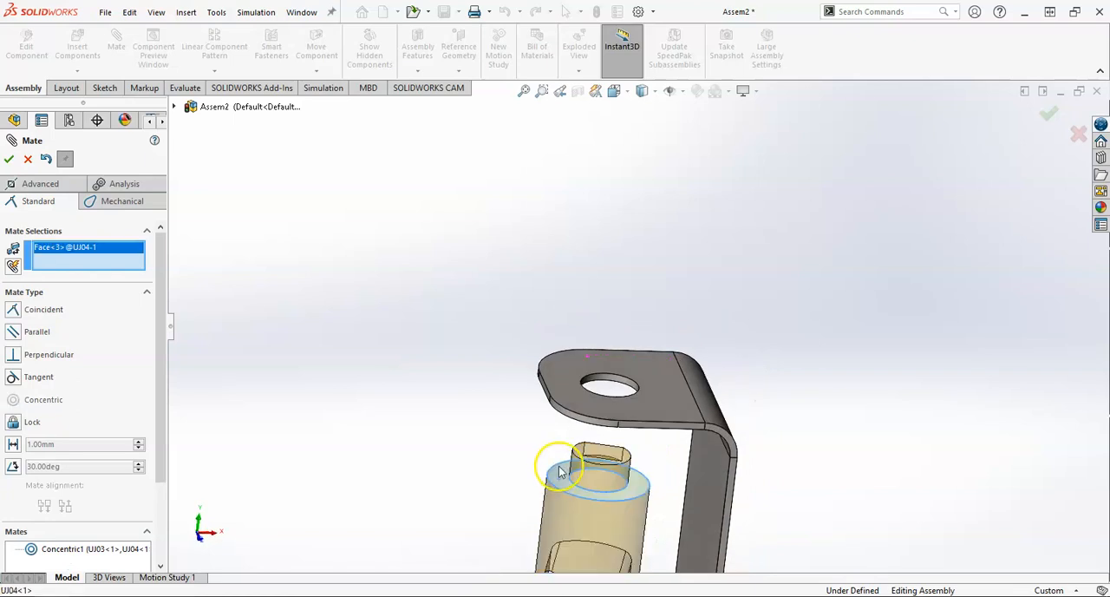
middle_drag(547, 444, 573, 364)
click(558, 399)
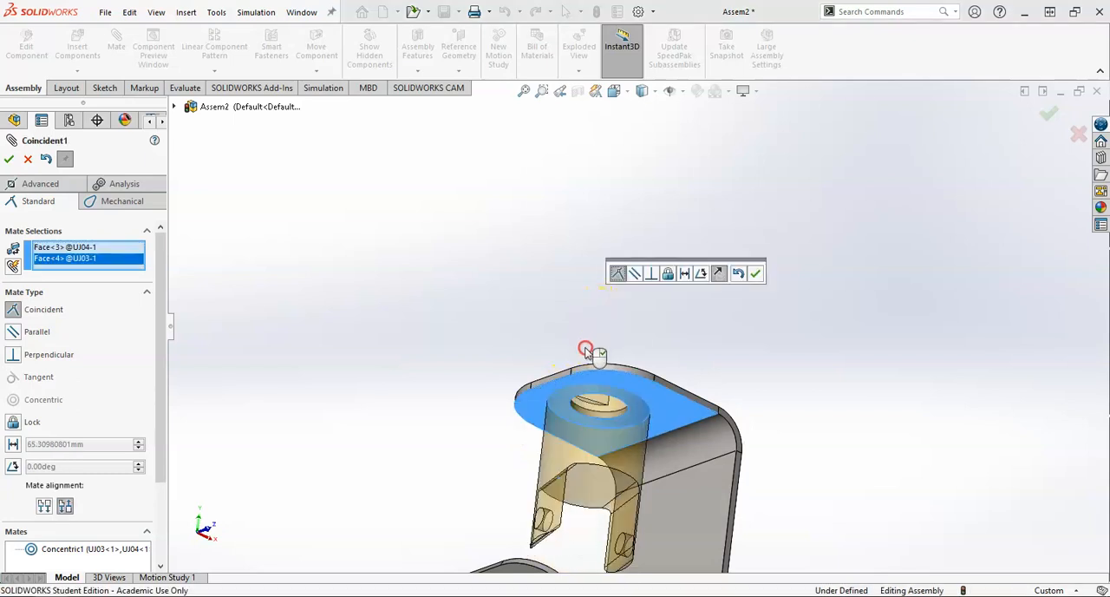
middle_drag(560, 435, 566, 362)
click(757, 273)
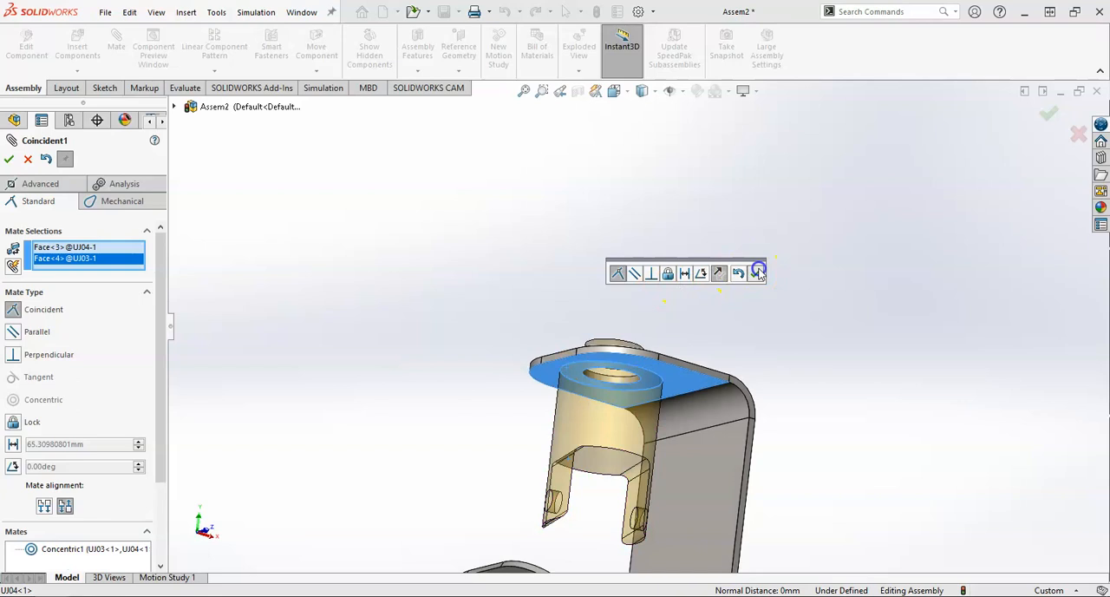
scroll(680, 295, up, 3)
middle_drag(665, 292, 624, 351)
drag(634, 387, 607, 415)
click(8, 161)
Step: Rotate the yoke about its axis in the mount's hole to test its remaining freedom of movement
middle_drag(512, 385, 600, 414)
mouse_move(624, 387)
mouse_down()
mouse_move(527, 350)
mouse_move(619, 280)
mouse_move(526, 298)
mouse_move(618, 381)
mouse_up()
middle_drag(618, 381, 673, 404)
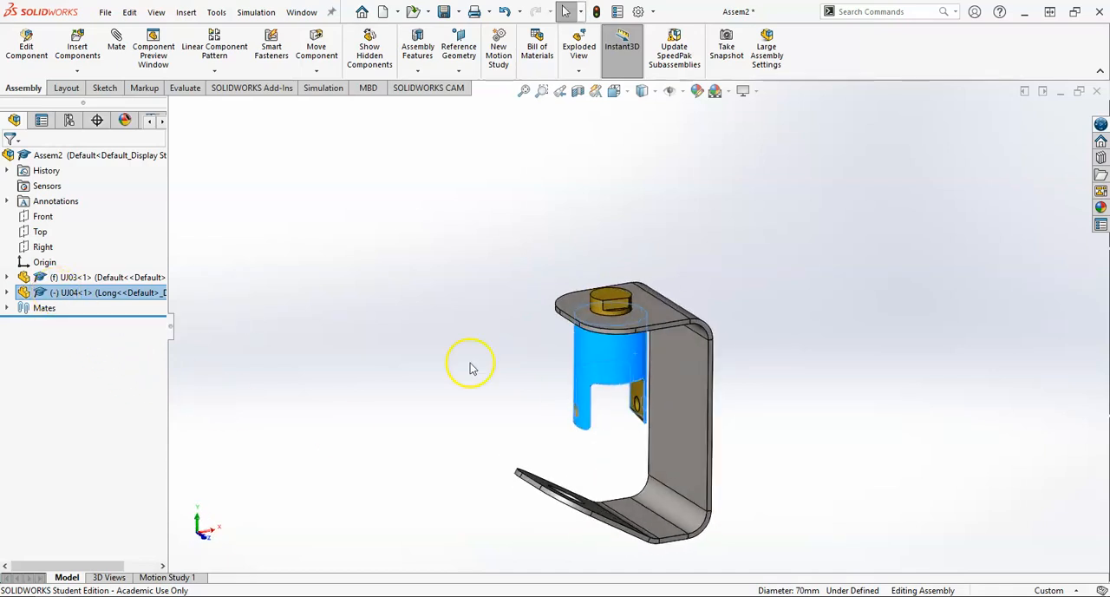
scroll(640, 424, up, 3)
scroll(647, 430, down, 3)
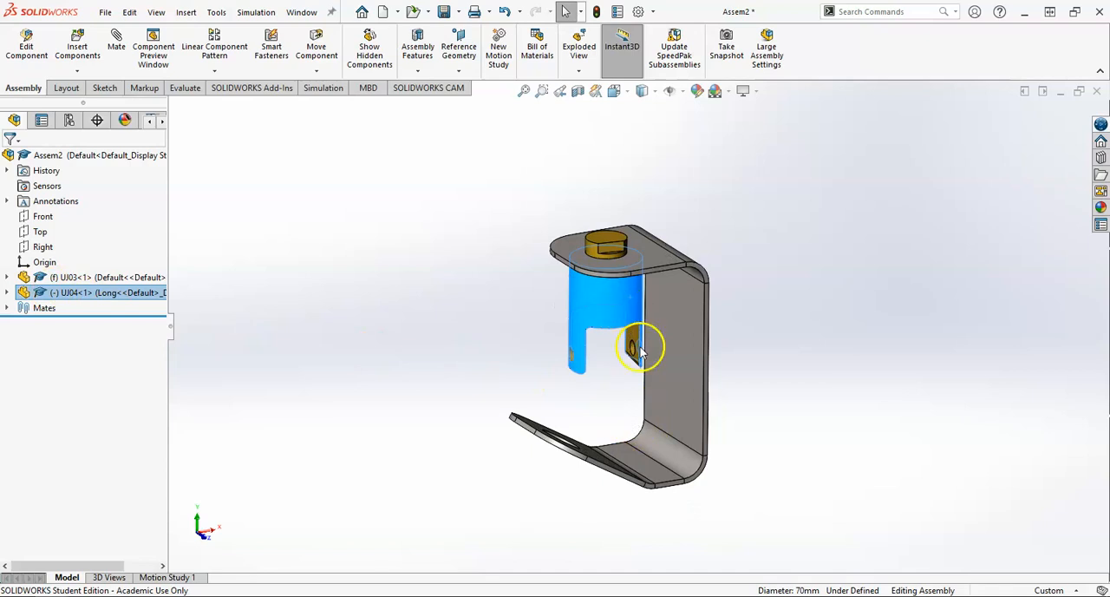
scroll(586, 280, down, 1)
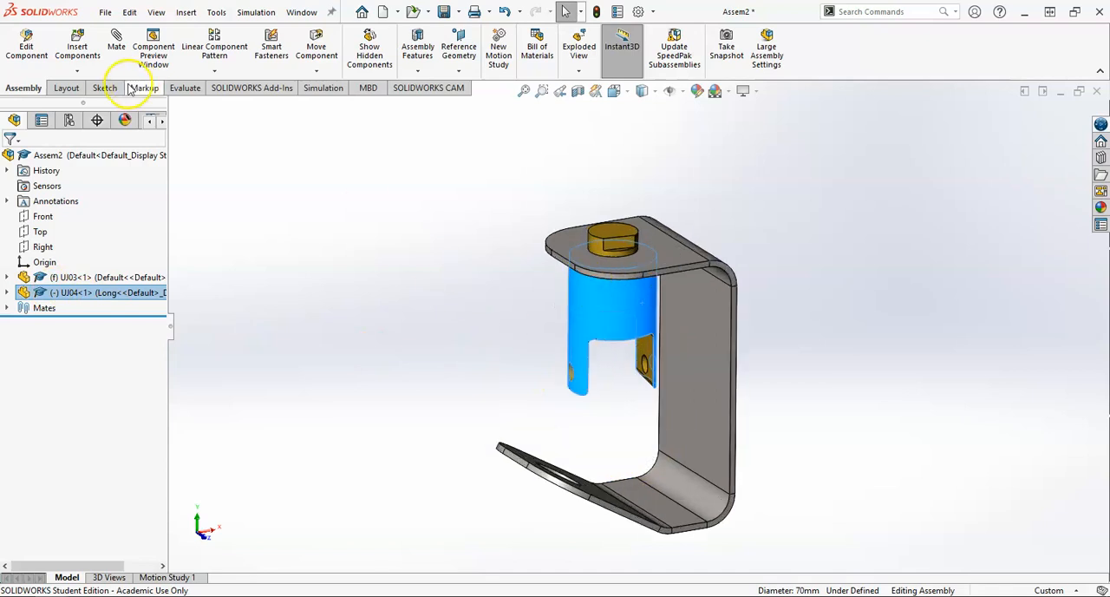
Step: Insert the handle UJ02.SLDPRT from the Universal Joint folder in its Default configuration and place it freely above the mount
click(75, 45)
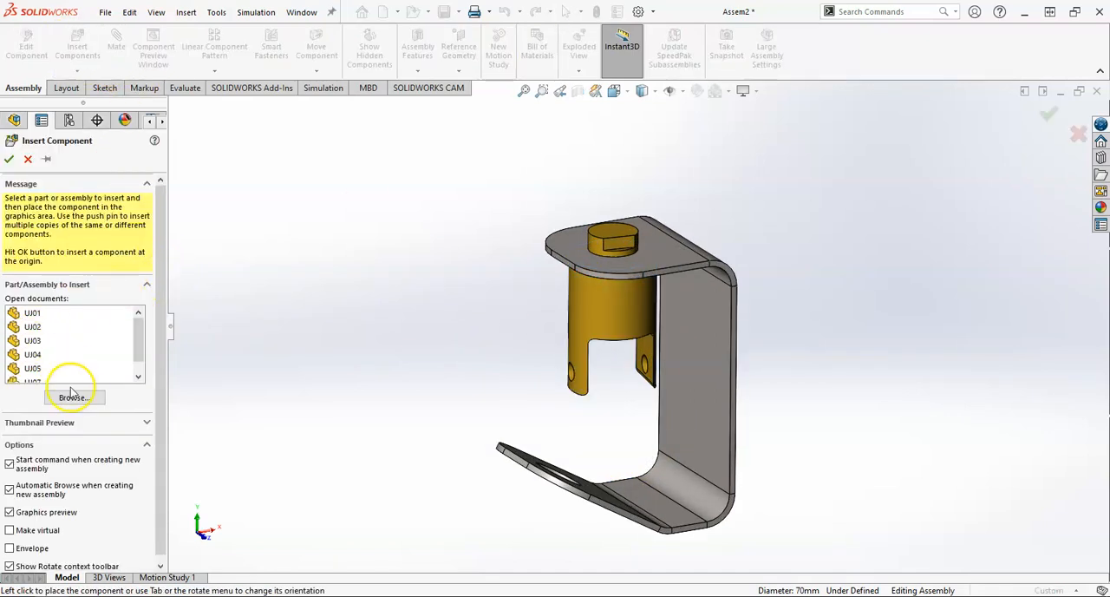
click(74, 396)
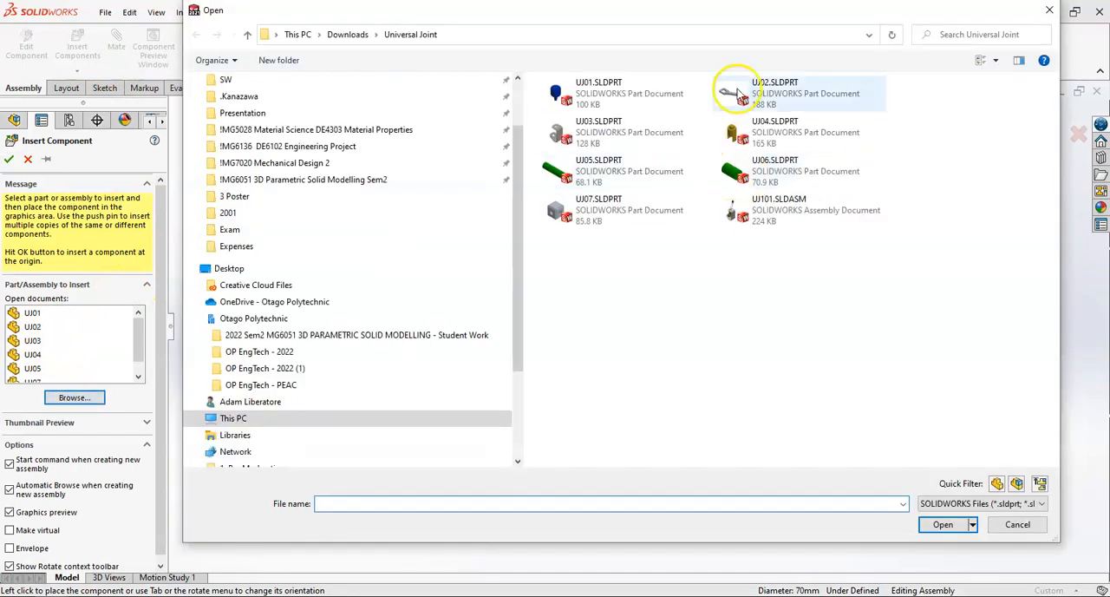
click(768, 98)
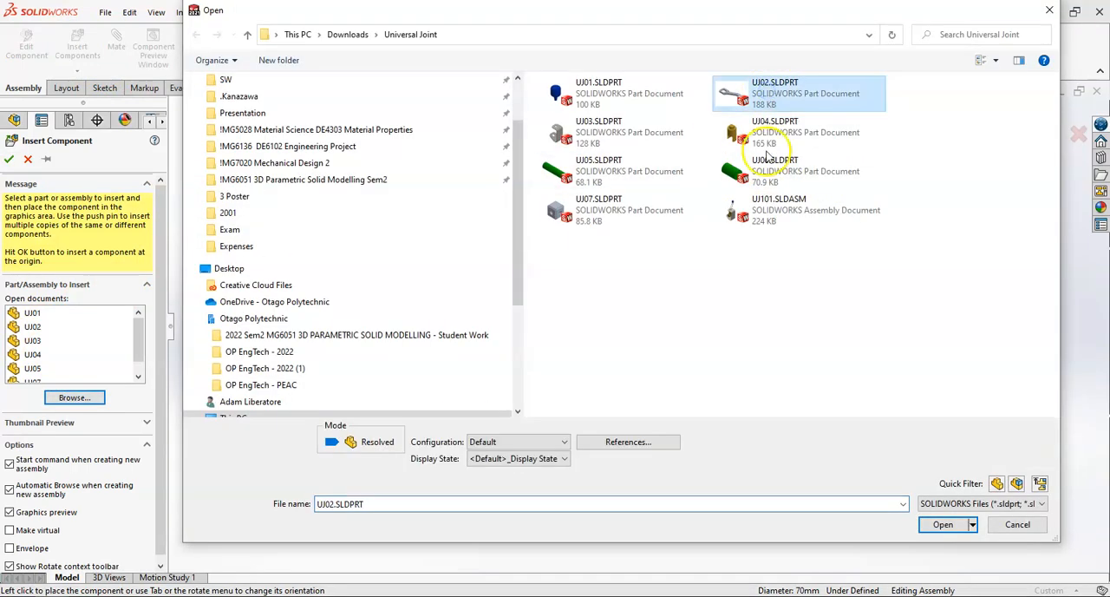
click(943, 524)
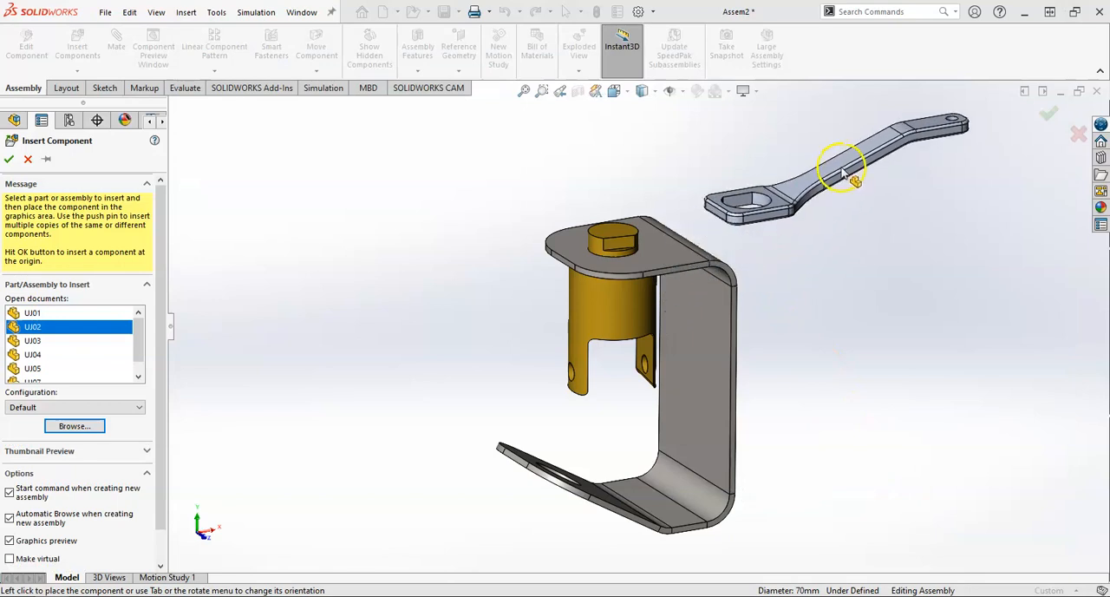
click(845, 174)
Step: Mate the curved wall of the handle's D-shaped hole concentric with the yoke's boss
scroll(578, 223, down, 3)
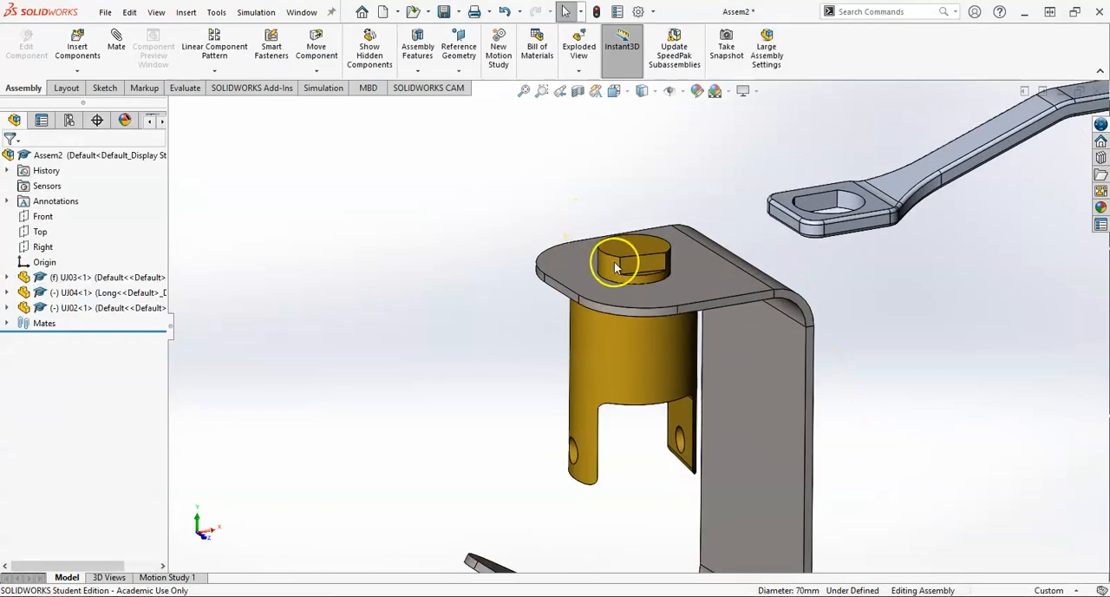
click(612, 269)
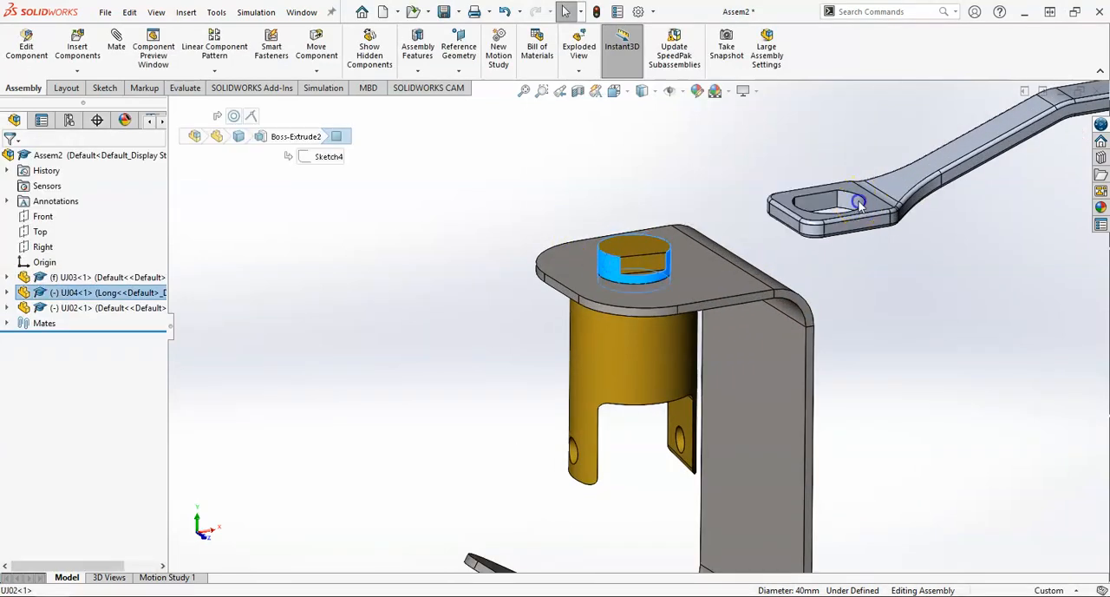
ctrl+click(850, 203)
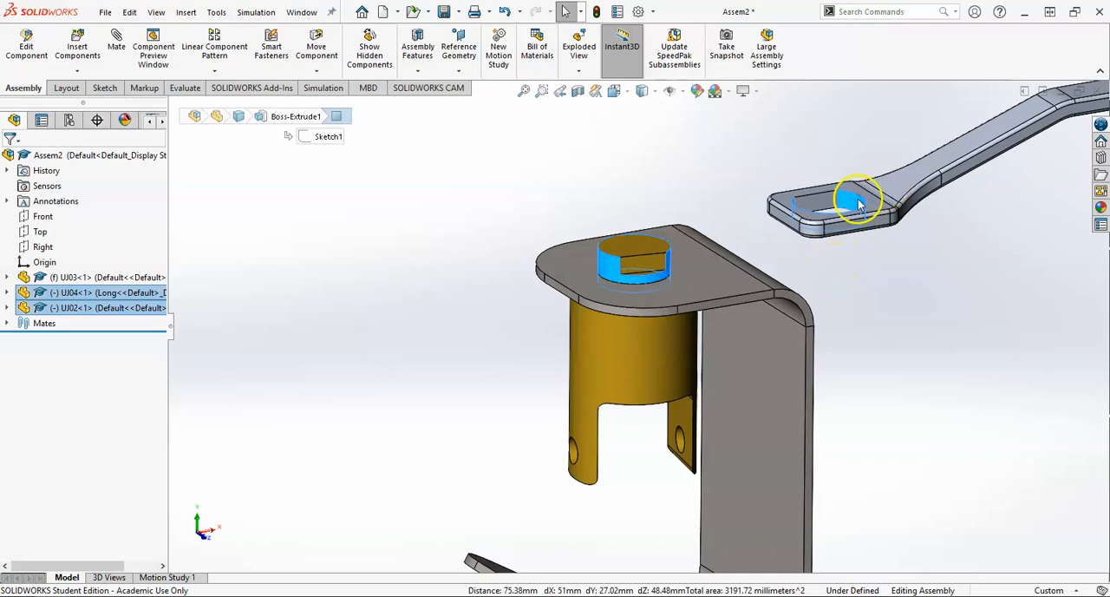
click(116, 46)
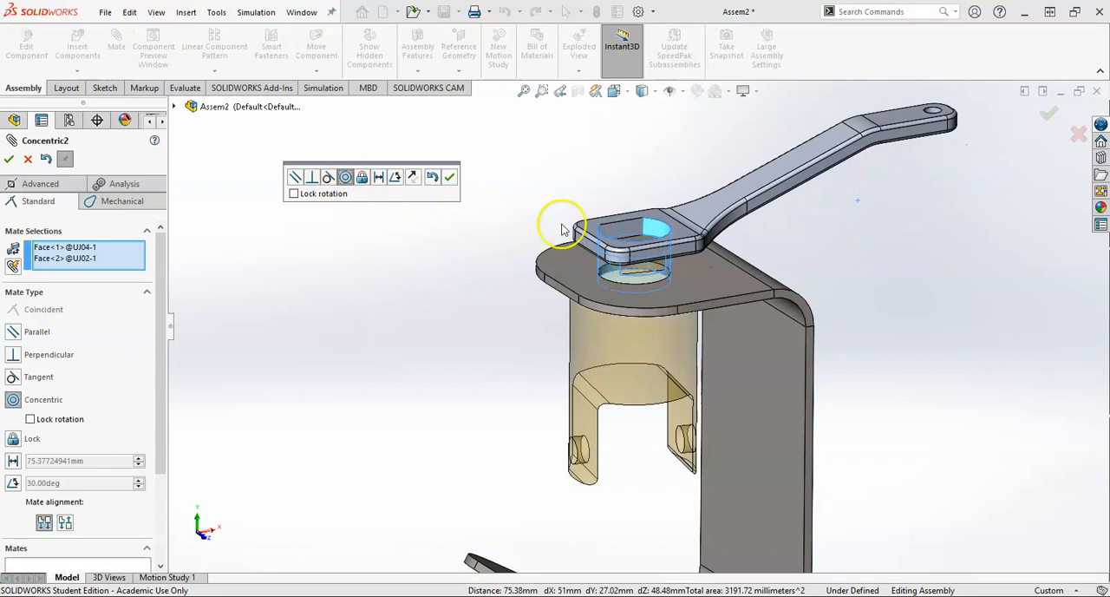
click(450, 177)
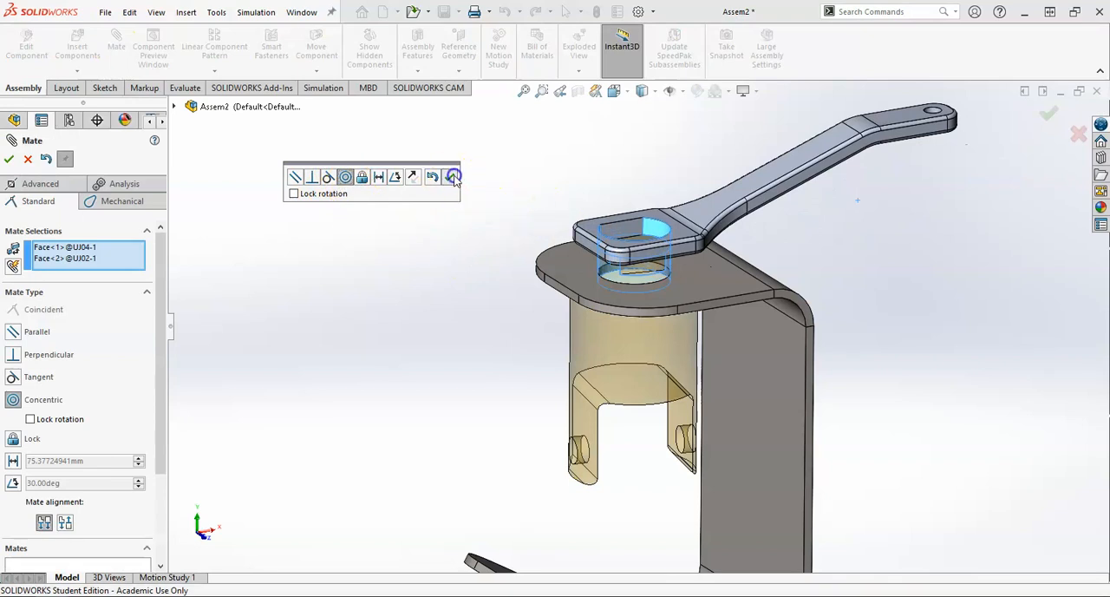
Step: Try to mate the flat wall of the handle's hole coincident with the boss's flat using reversed mate alignment
click(626, 236)
scroll(641, 278, down, 3)
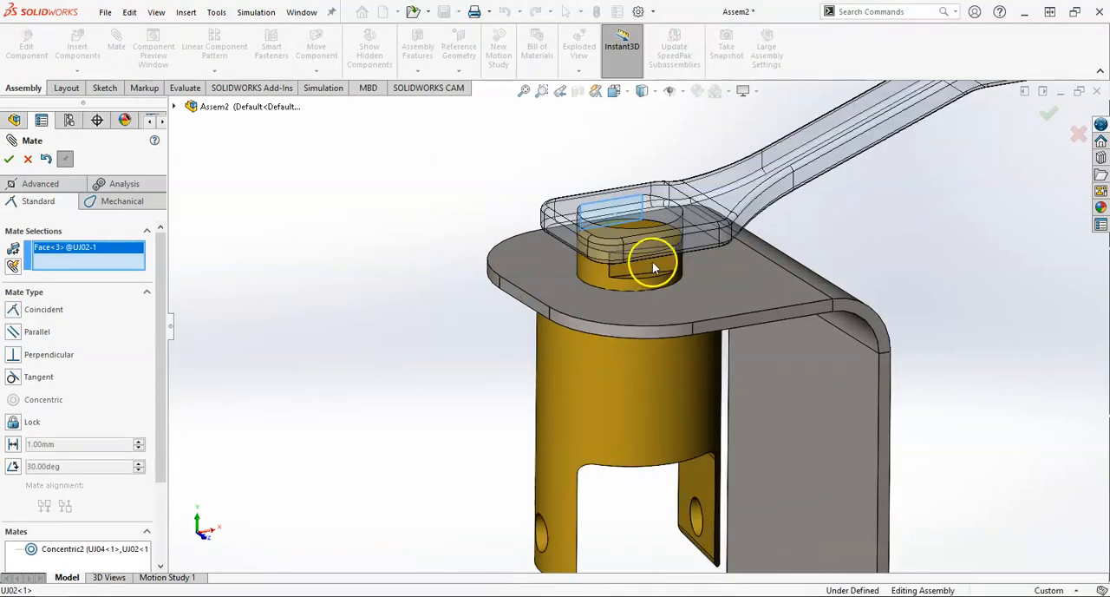
click(654, 274)
scroll(677, 261, up, 3)
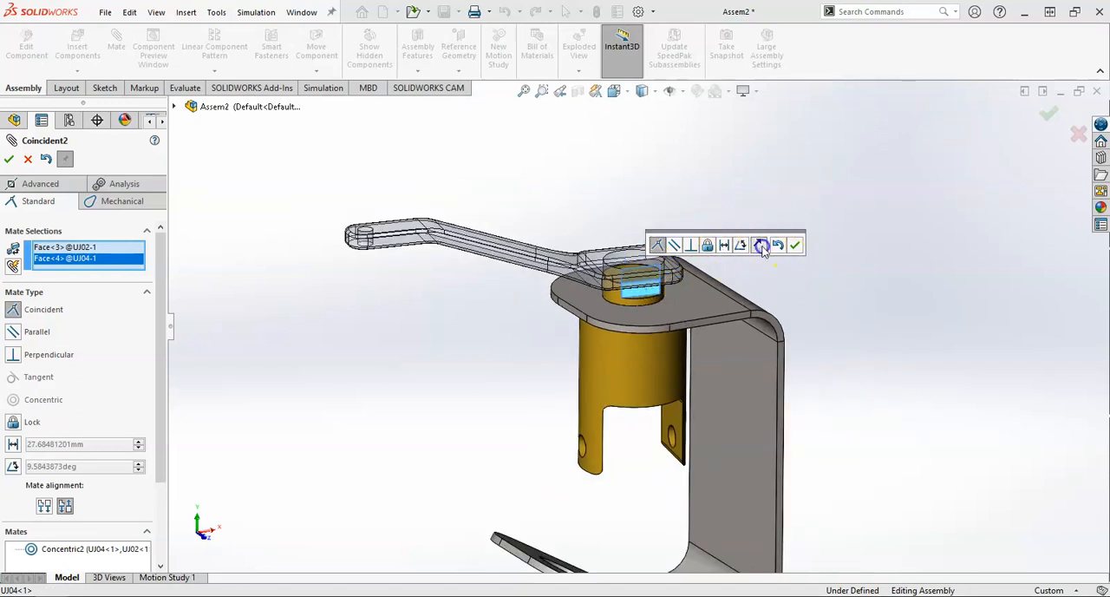
click(65, 506)
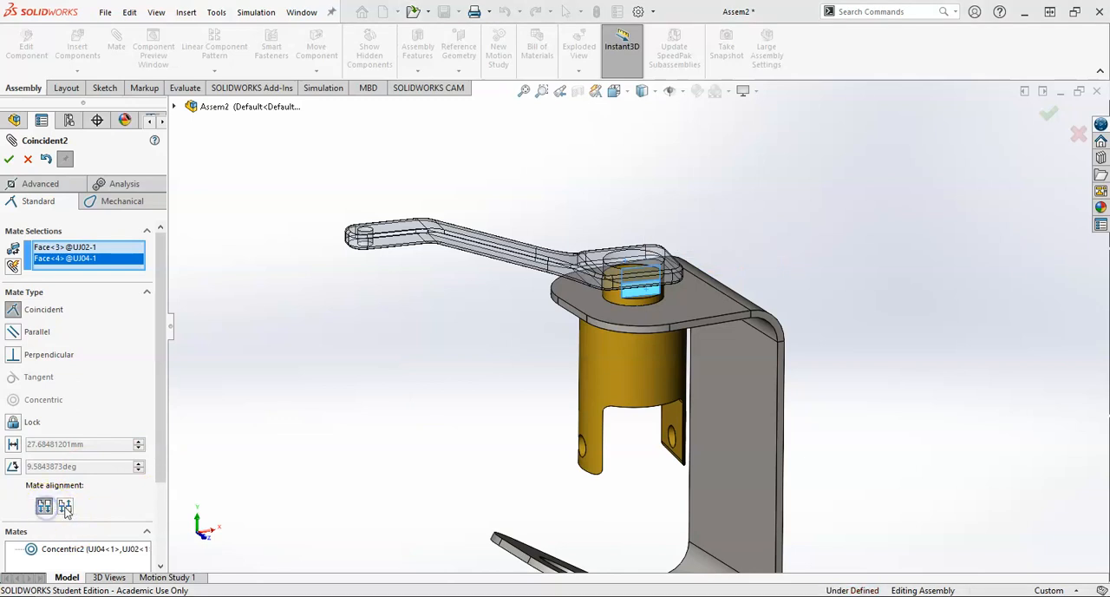
click(8, 161)
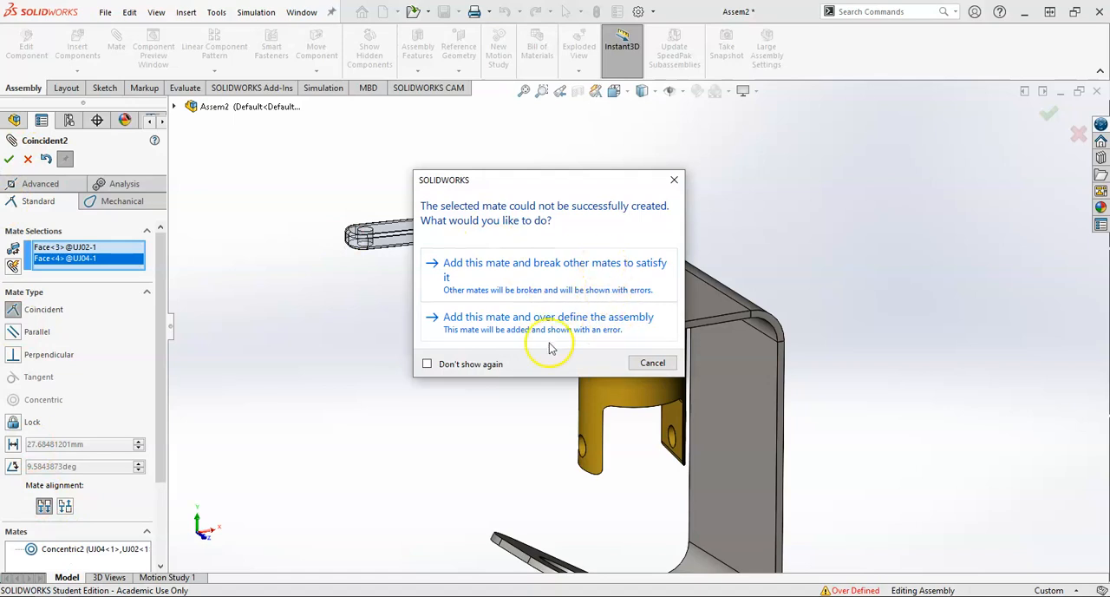
click(656, 362)
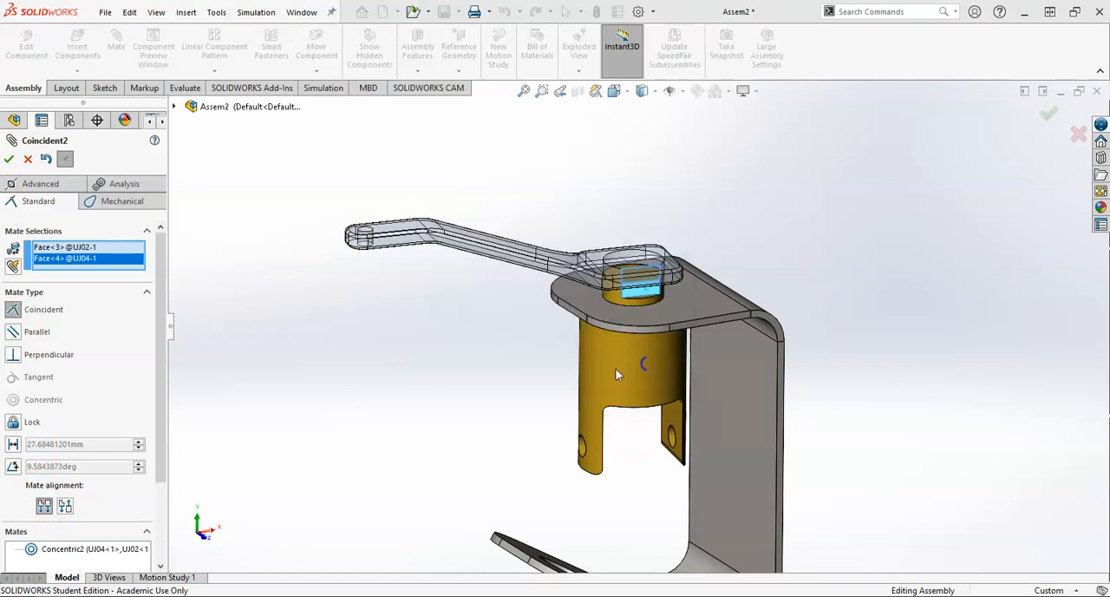
scroll(542, 290, up, 3)
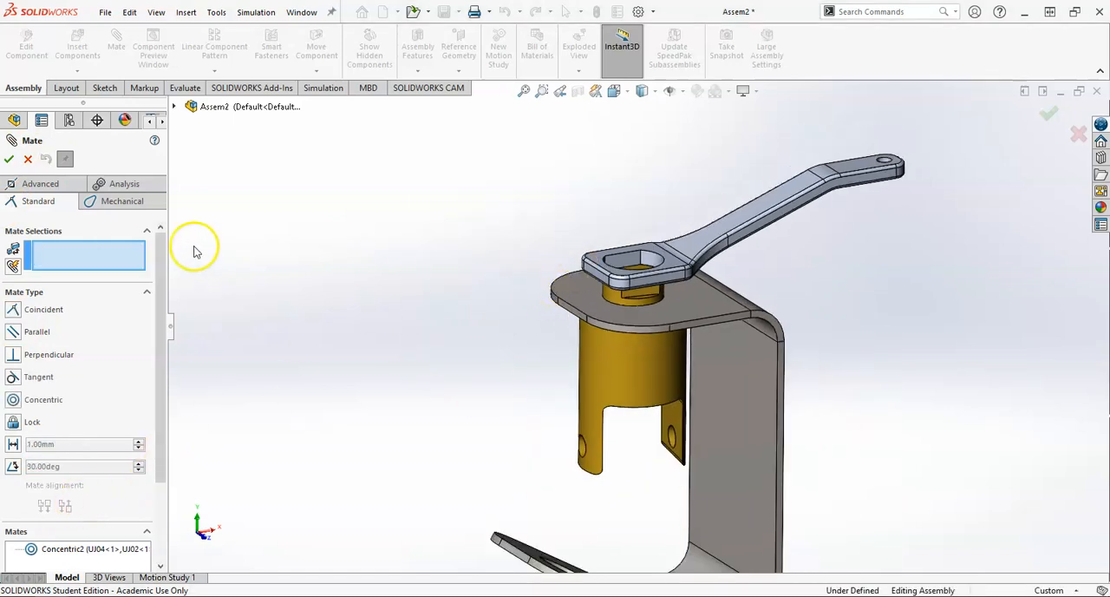
Step: Mate the flat wall of the handle's hole coincident with the flat on the yoke's boss, anti-aligned
scroll(642, 262, down, 2)
click(640, 322)
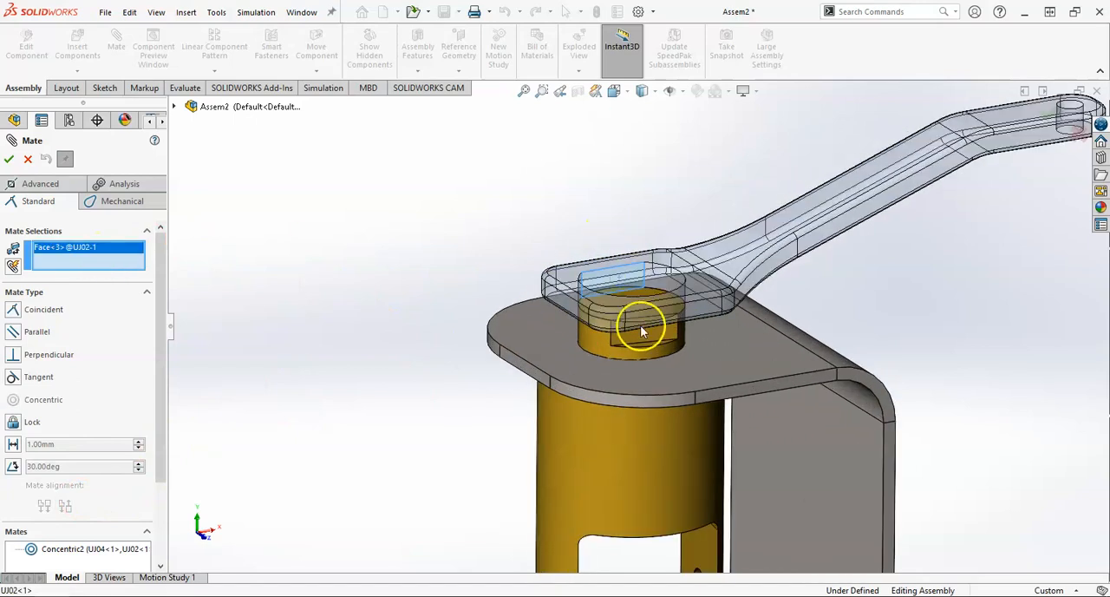
click(652, 337)
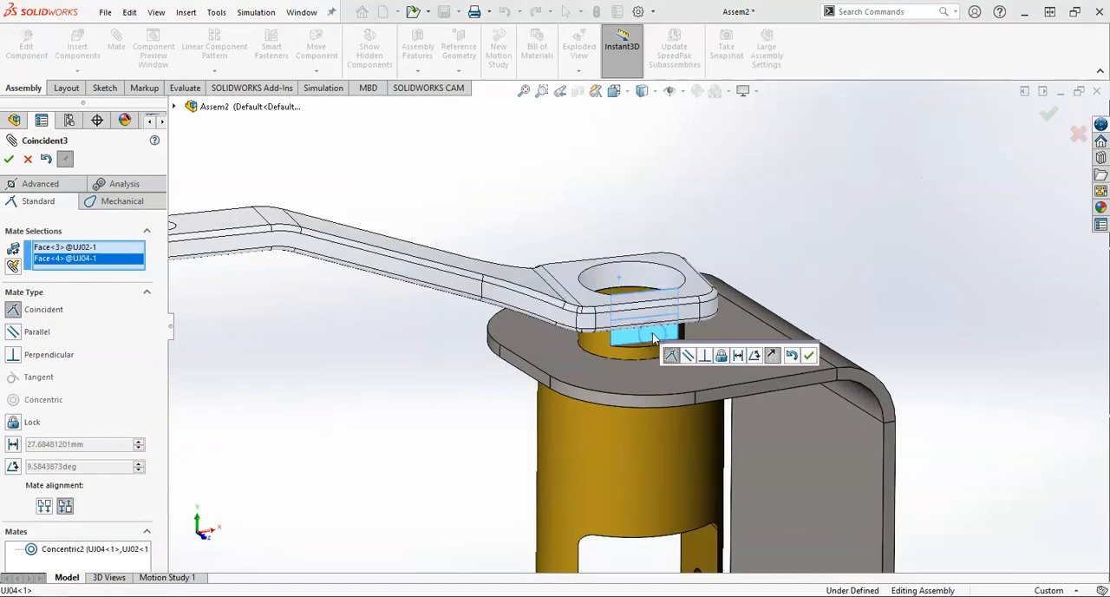
click(772, 356)
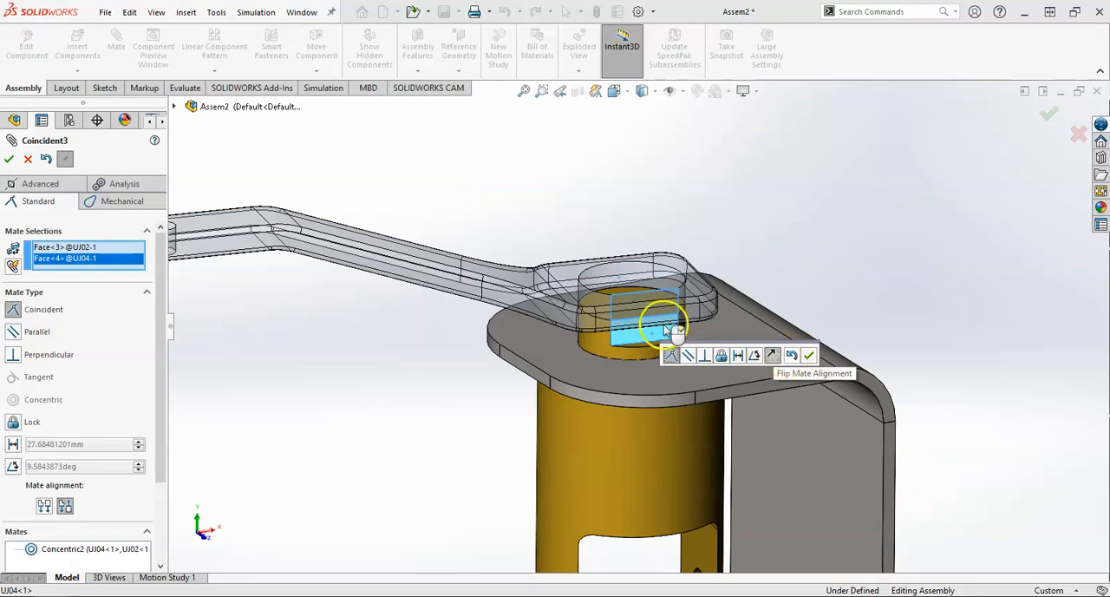
click(808, 355)
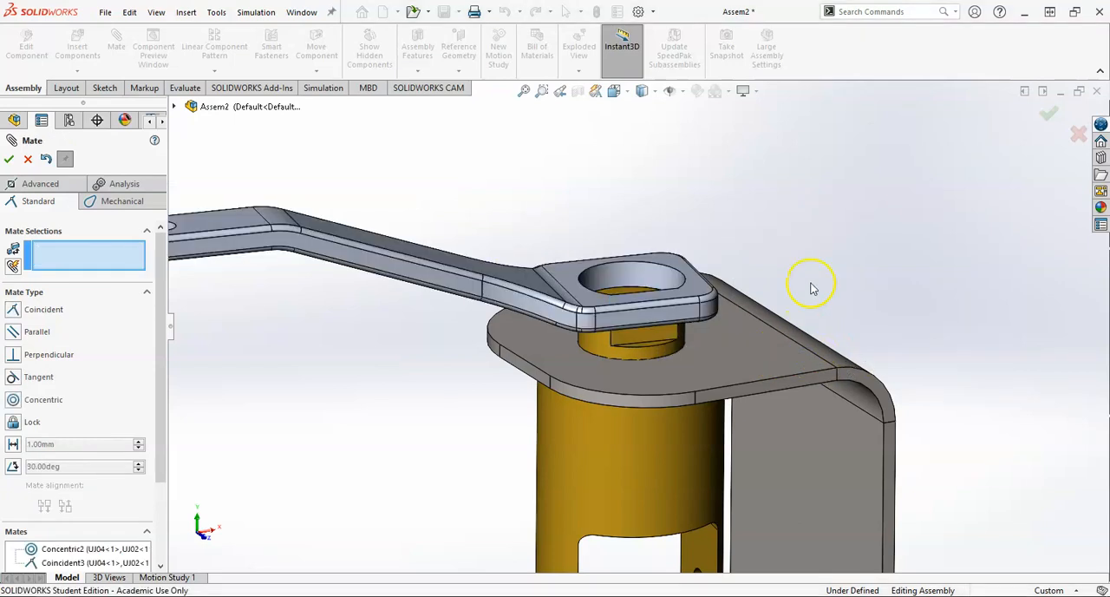
scroll(656, 315, up, 3)
click(644, 345)
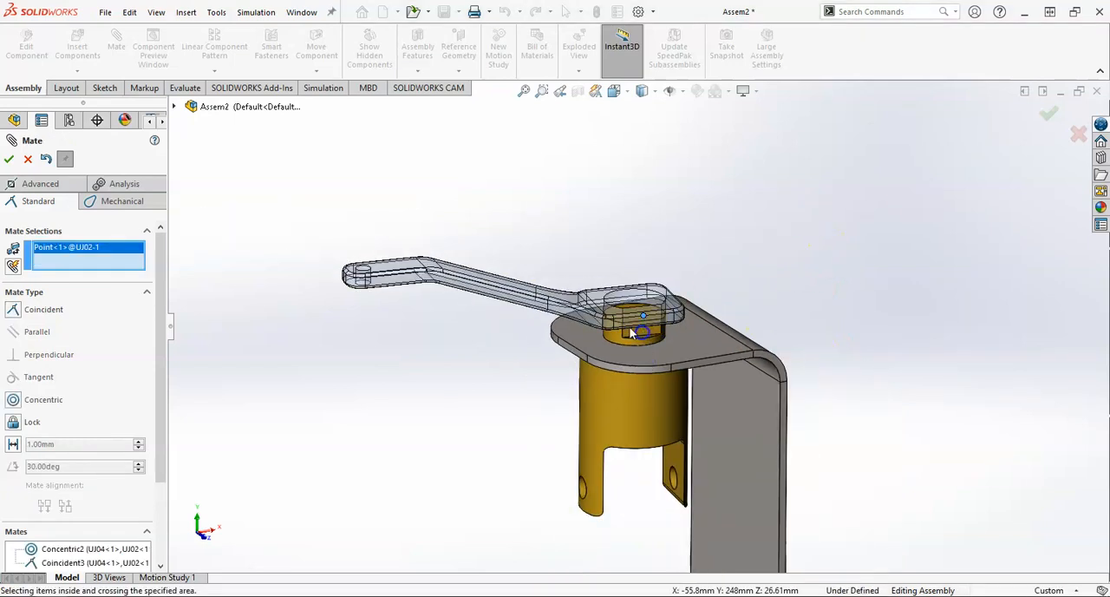
scroll(632, 319, down, 2)
right_click(104, 252)
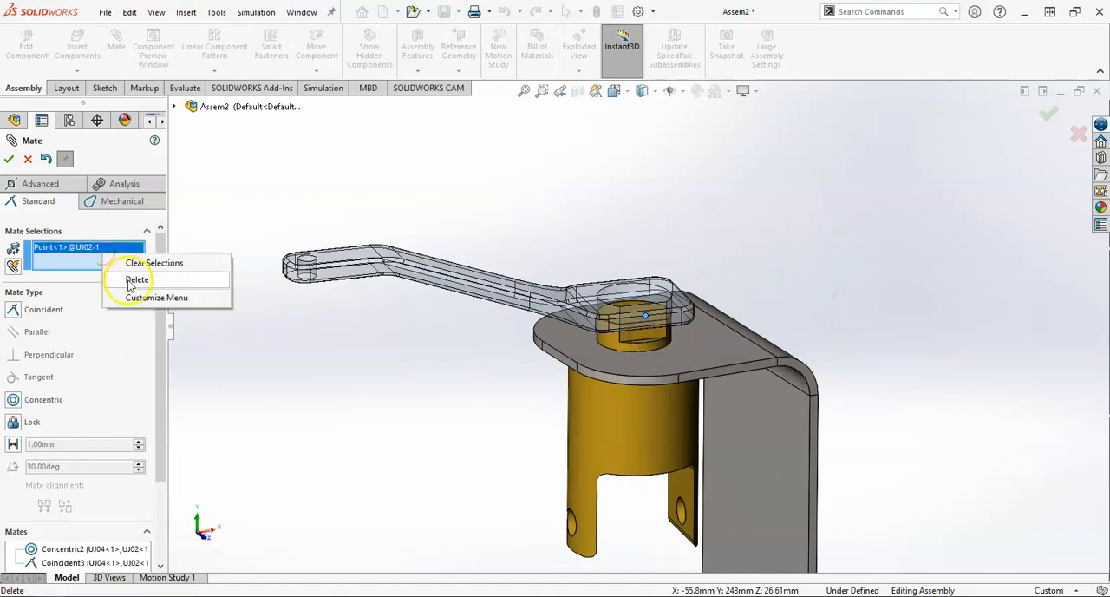
click(136, 279)
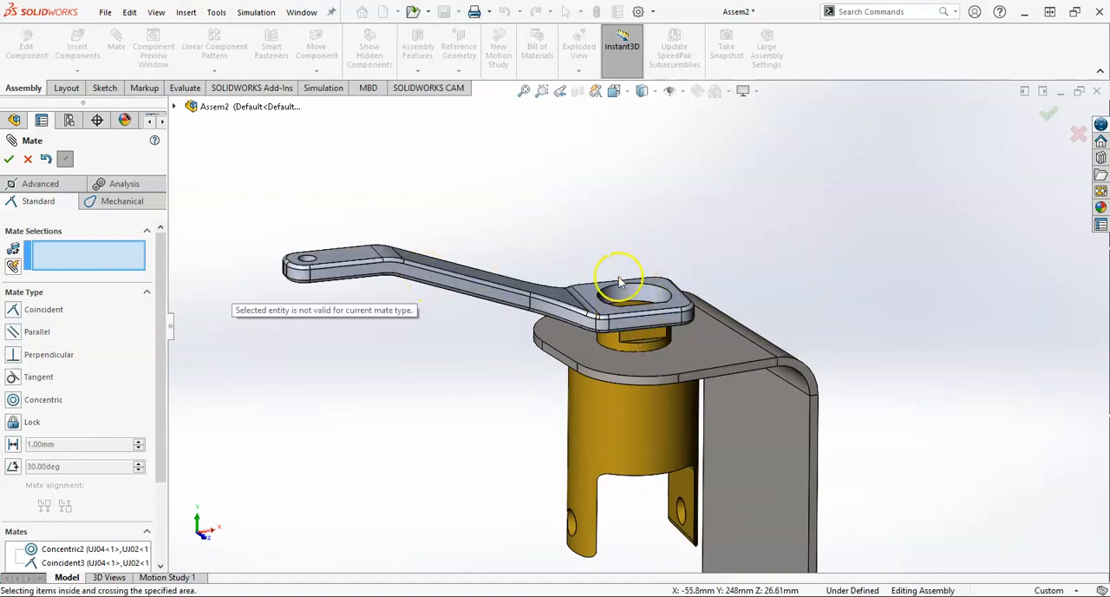
Step: Mate the underside of the handle's flat end coincident with the small ledge below the flat on the yoke's boss
middle_drag(632, 299, 625, 242)
scroll(634, 345, down, 3)
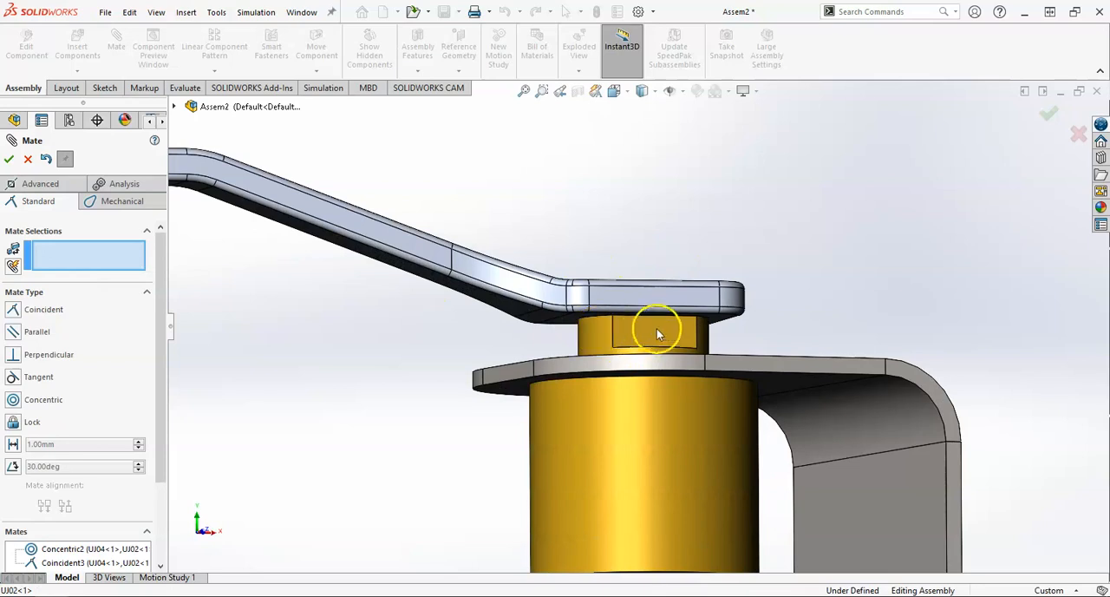
middle_drag(637, 344, 613, 245)
click(665, 320)
click(563, 270)
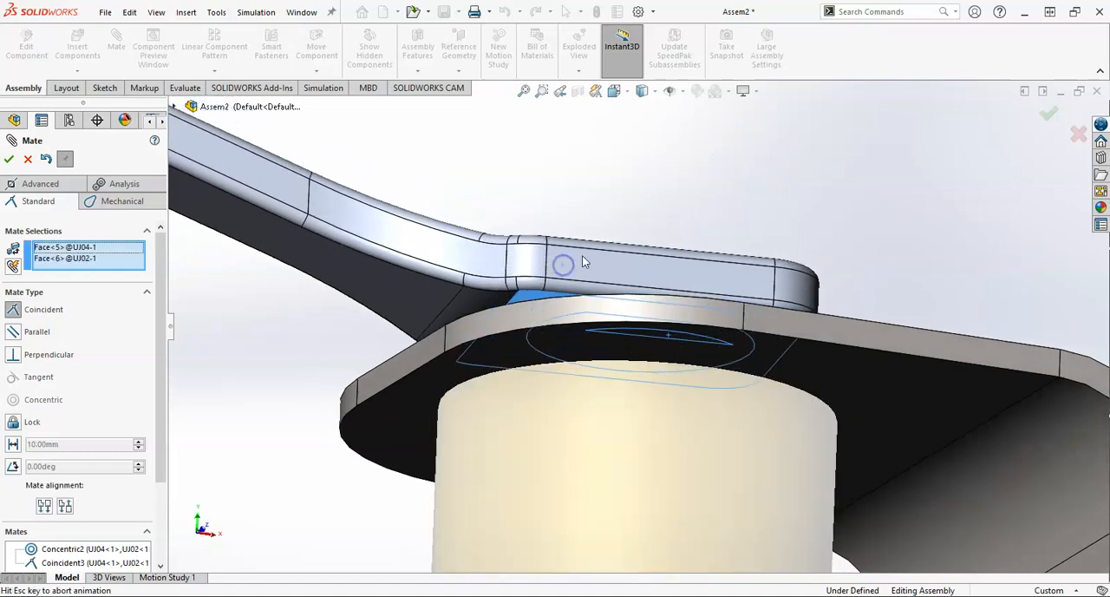
scroll(763, 261, up, 1)
middle_drag(762, 253, 732, 328)
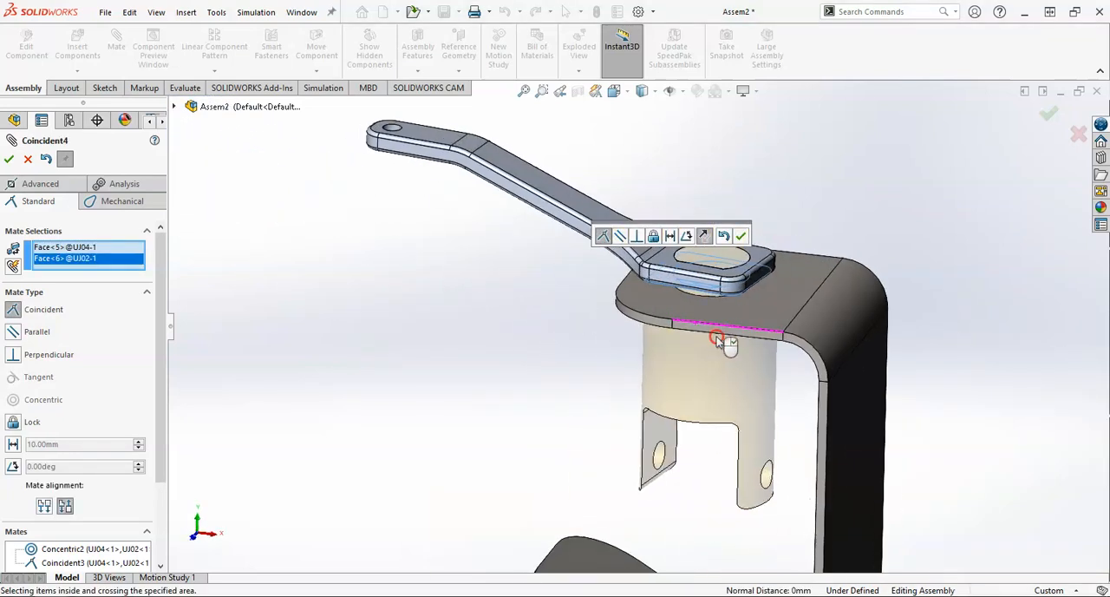
click(739, 236)
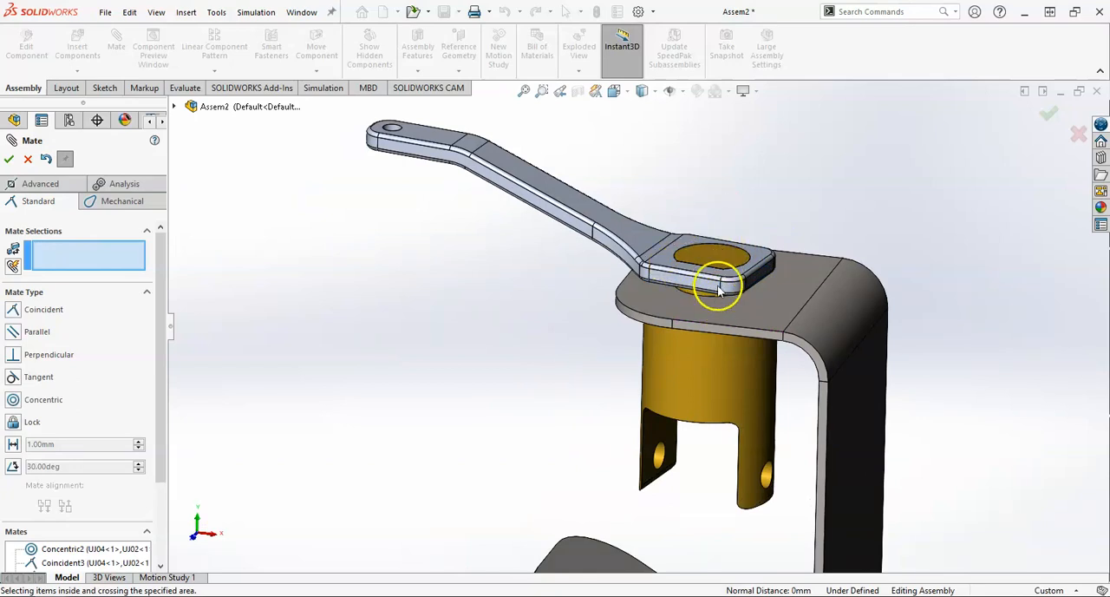
mouse_move(712, 306)
middle_down()
mouse_move(716, 222)
mouse_move(723, 318)
middle_up()
scroll(783, 368, up, 3)
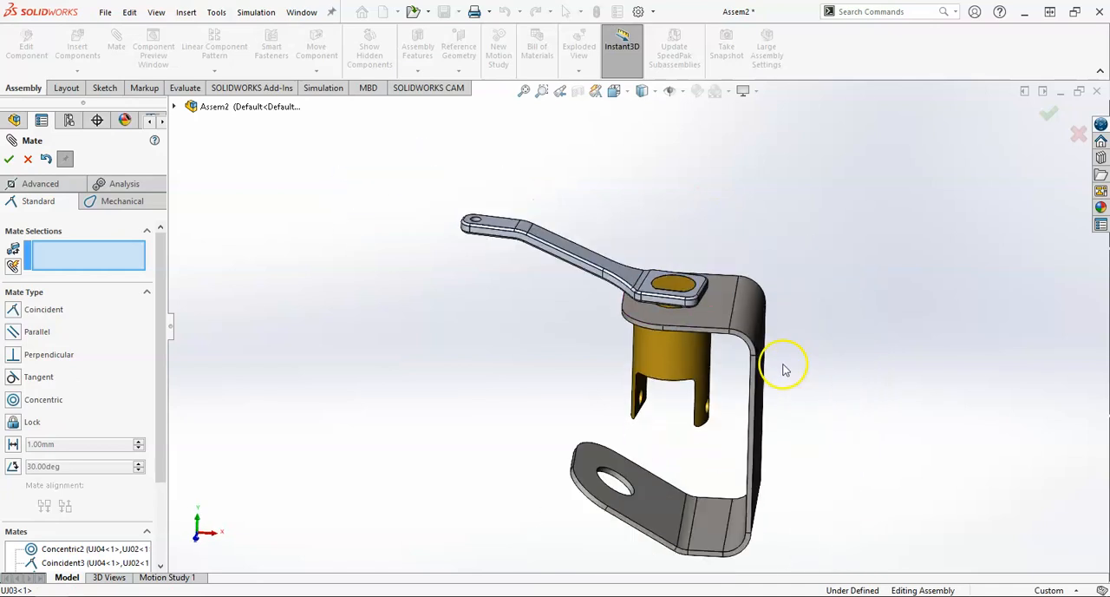
scroll(783, 369, down, 3)
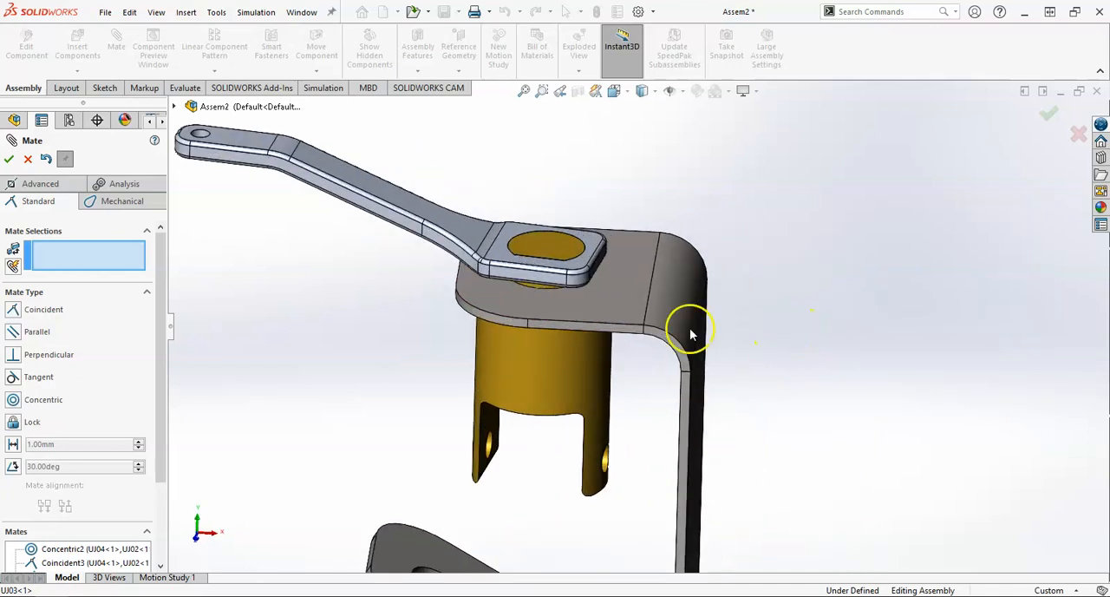
click(28, 159)
Step: Insert the knob UJ01.SLDPRT from the Universal Joint folder in its Default configuration and place it freely beside the handle's small-hole end
drag(379, 203, 371, 181)
scroll(416, 218, up, 2)
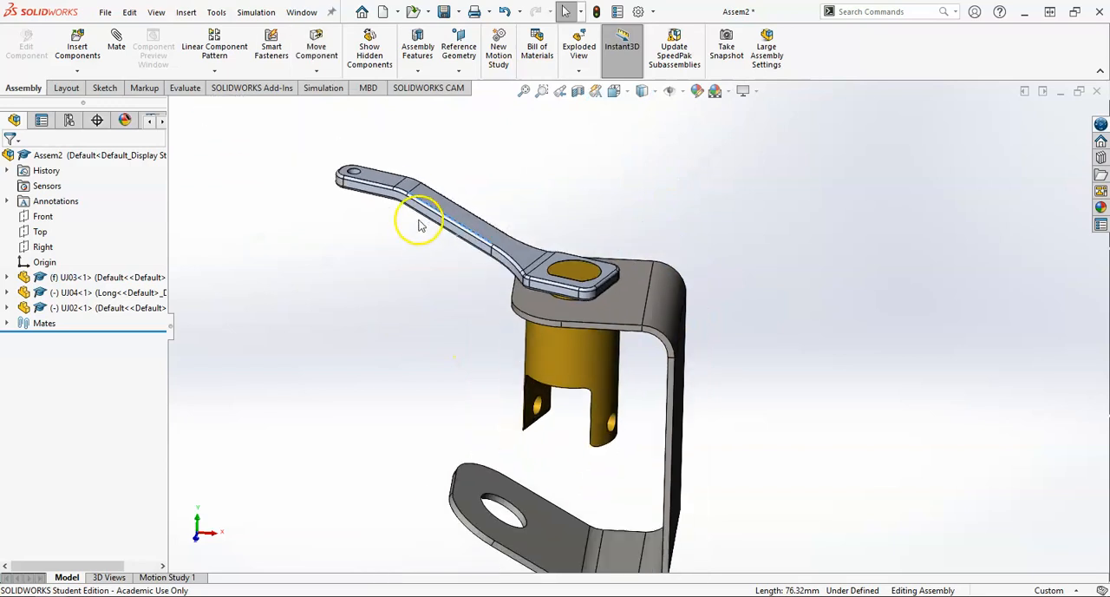
click(84, 50)
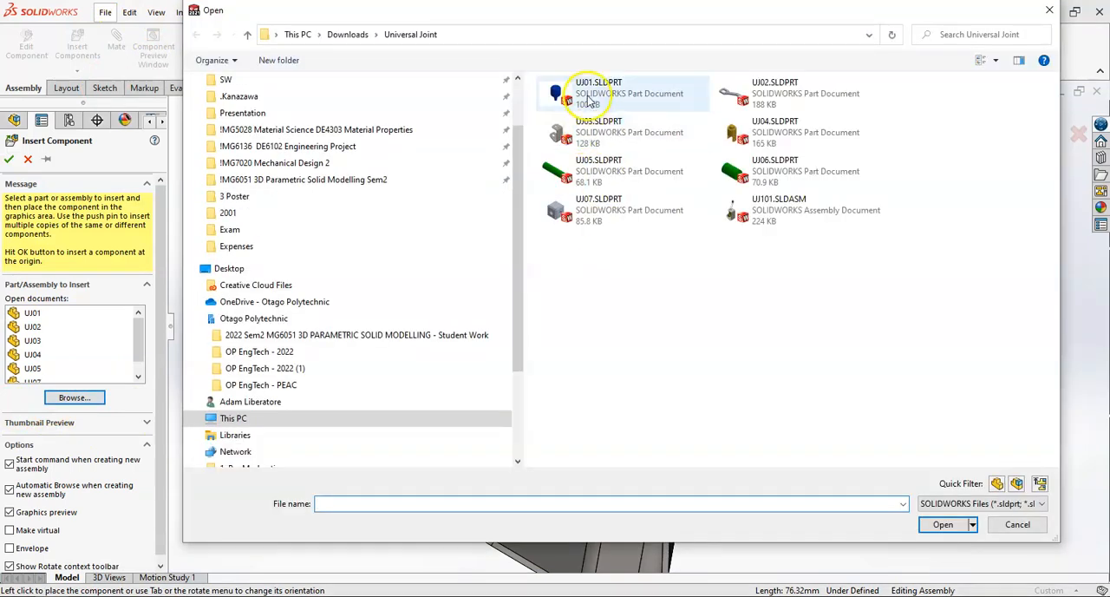
click(587, 92)
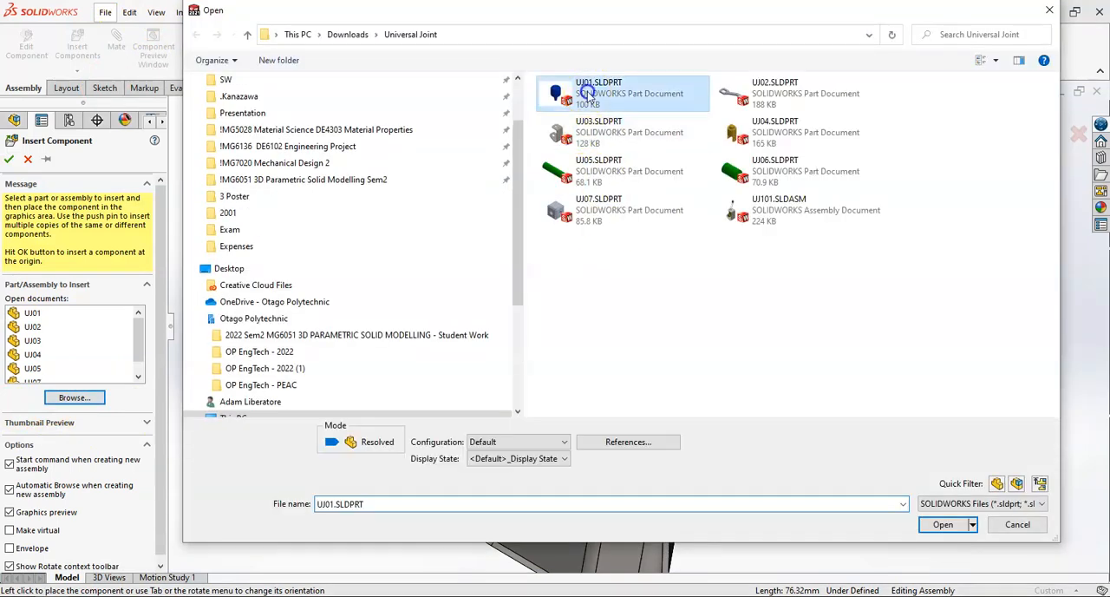
click(928, 530)
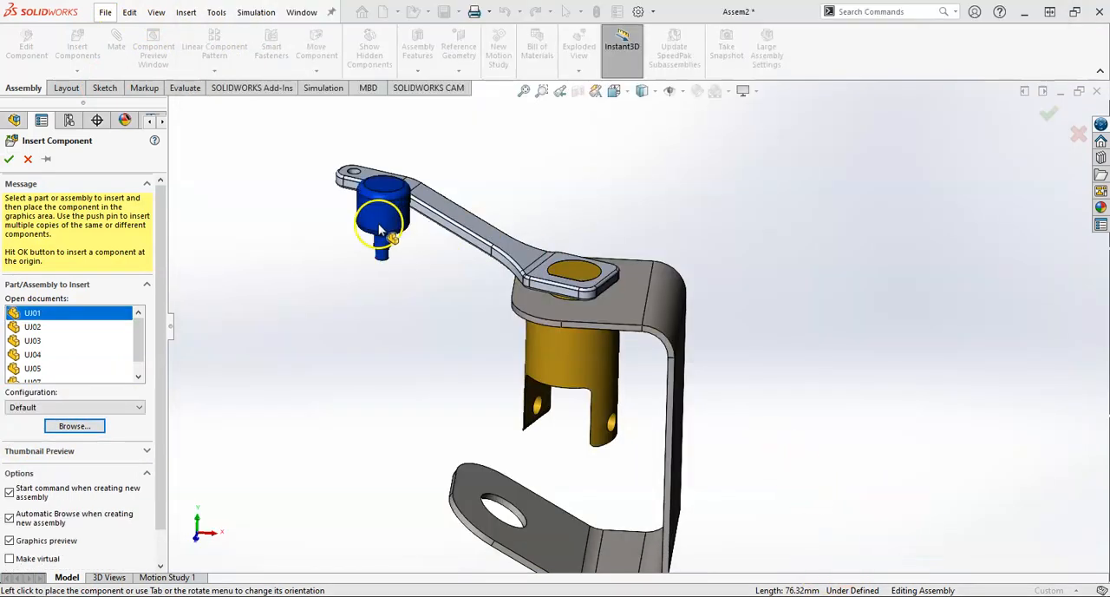
click(302, 237)
scroll(354, 185, down, 4)
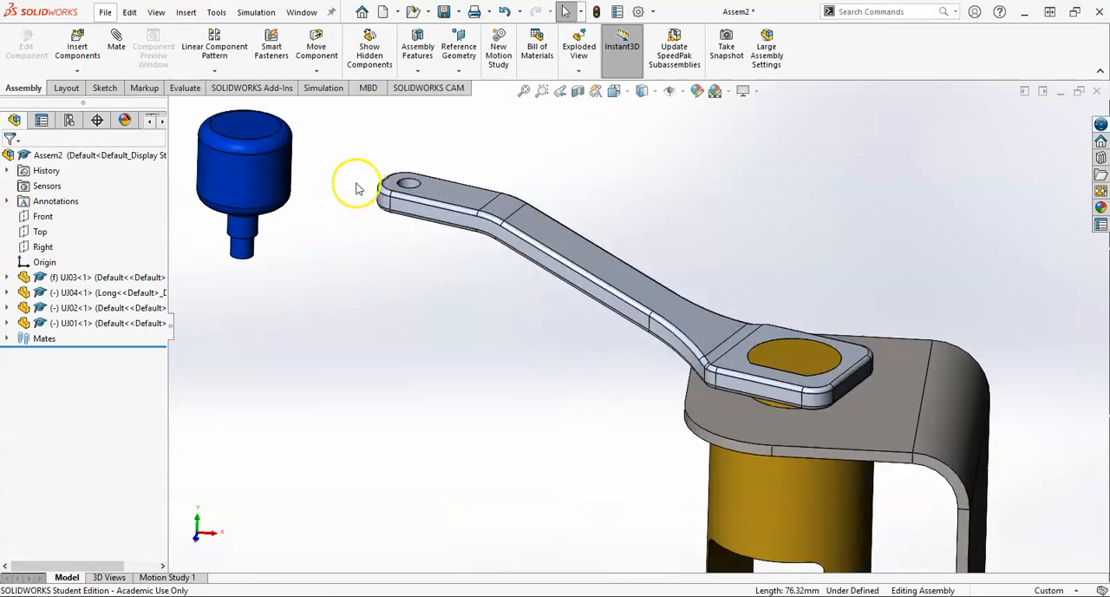
Step: Mate the knob's lower, narrower pin concentric with the small hole at the handle's free end
scroll(463, 237, up, 5)
scroll(558, 333, down, 3)
scroll(533, 299, down, 2)
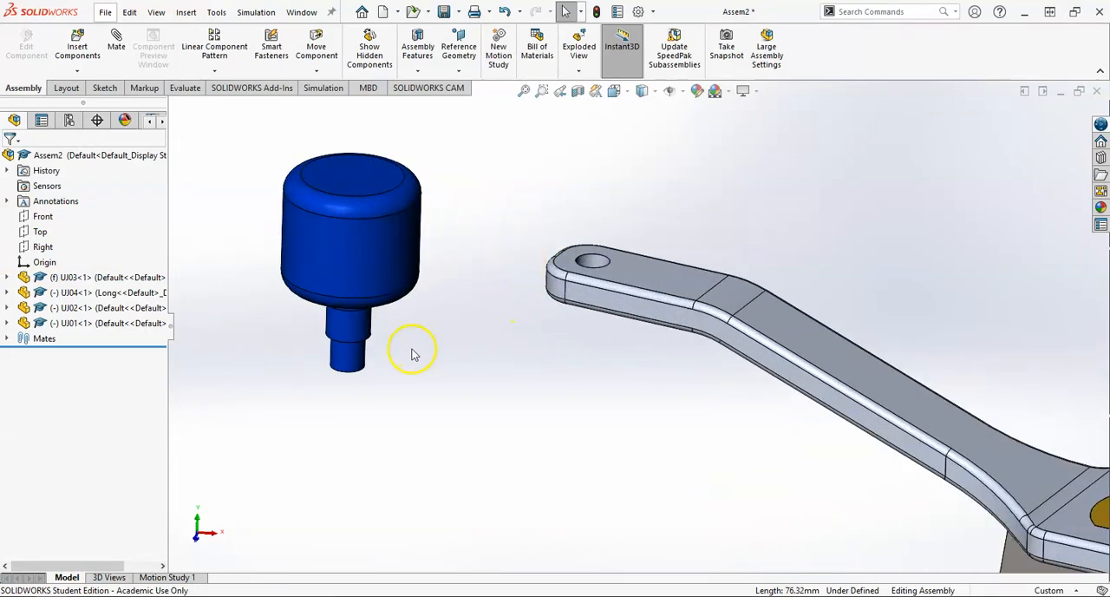
click(348, 353)
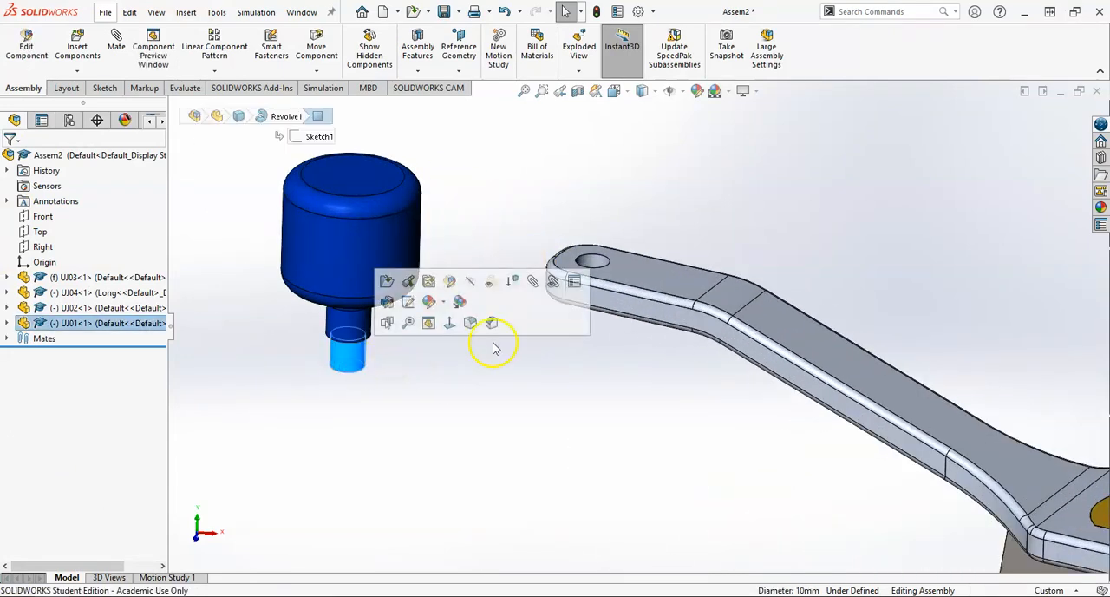
click(387, 131)
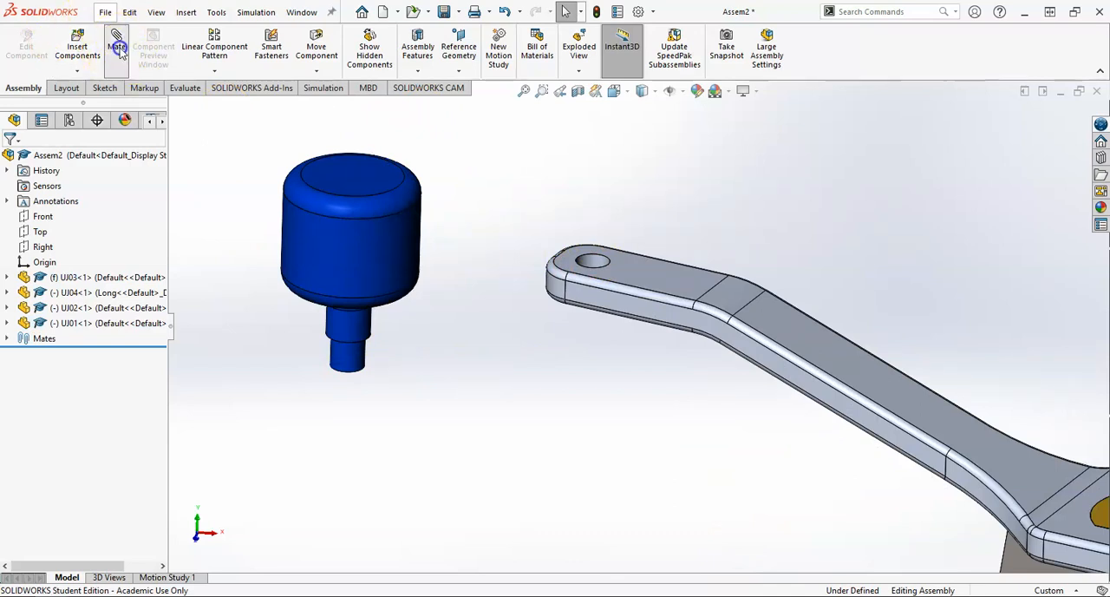
click(592, 262)
click(351, 364)
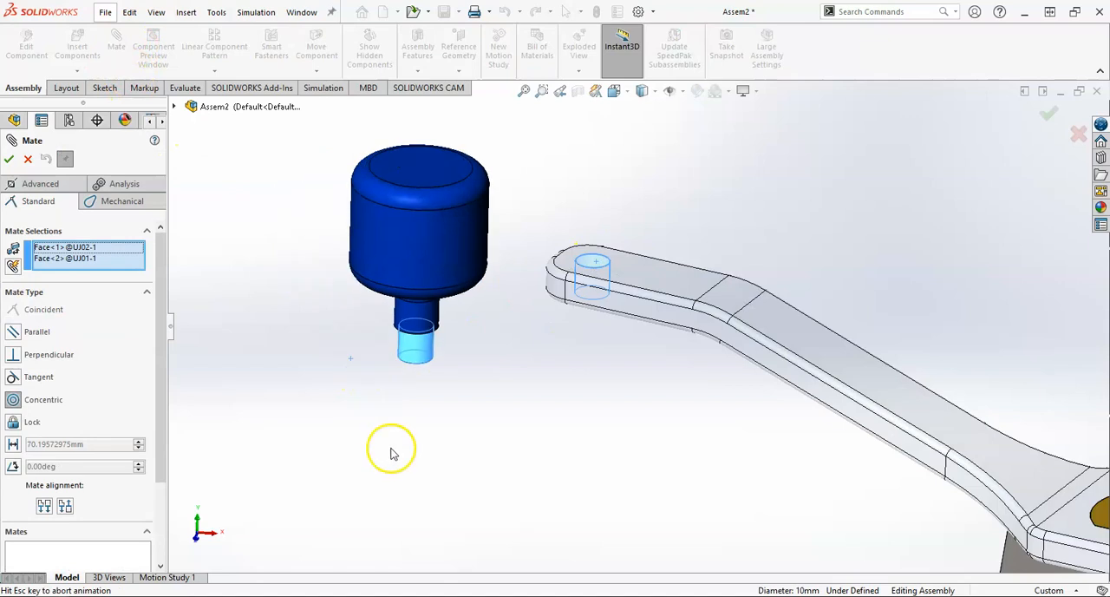
click(468, 467)
Step: Mate the shoulder face above the knob's narrow pin coincident with the top face of the handle's free end
drag(595, 211, 377, 133)
middle_drag(569, 390, 549, 260)
click(602, 436)
scroll(583, 335, down, 5)
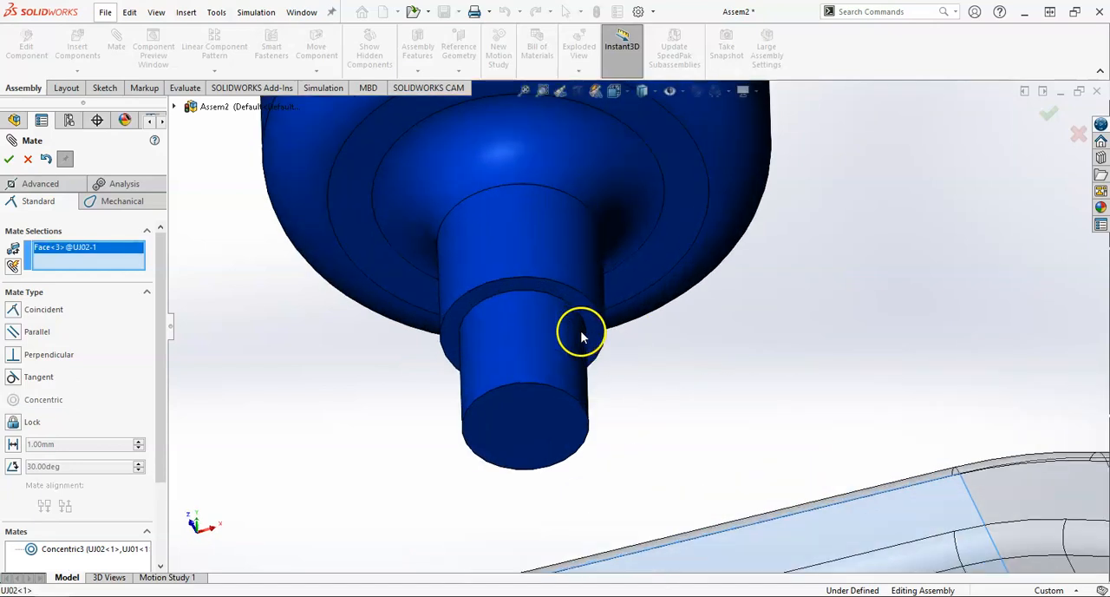
click(594, 322)
scroll(630, 419, up, 4)
scroll(630, 419, up, 2)
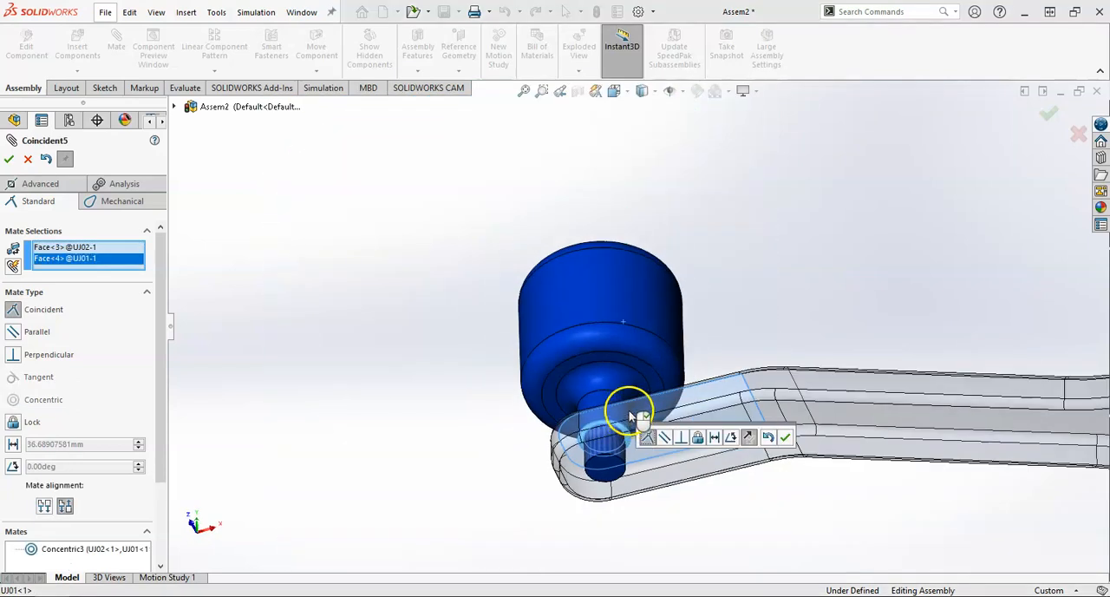
click(767, 441)
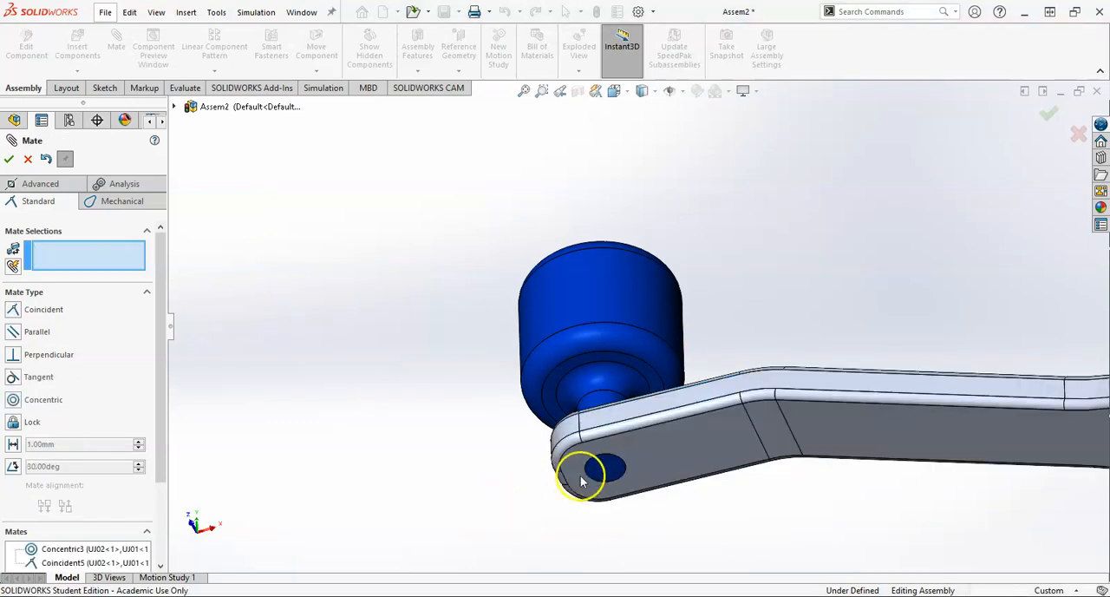
Step: Mate the end face of the knob's pin coincident with the underside of the handle's free end and finish mating
click(606, 473)
click(666, 464)
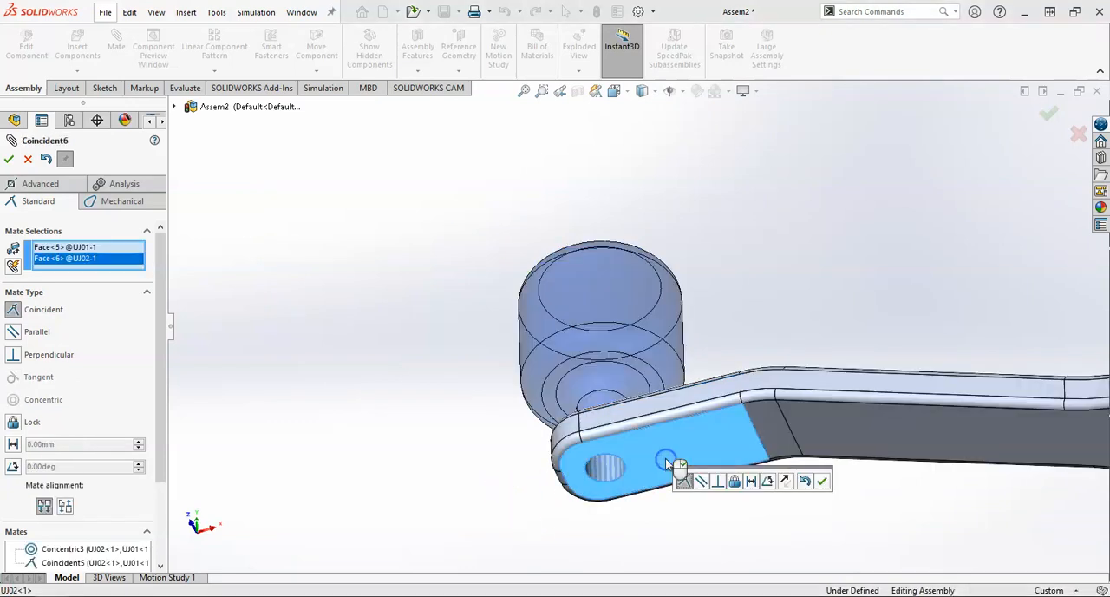
click(9, 159)
click(445, 393)
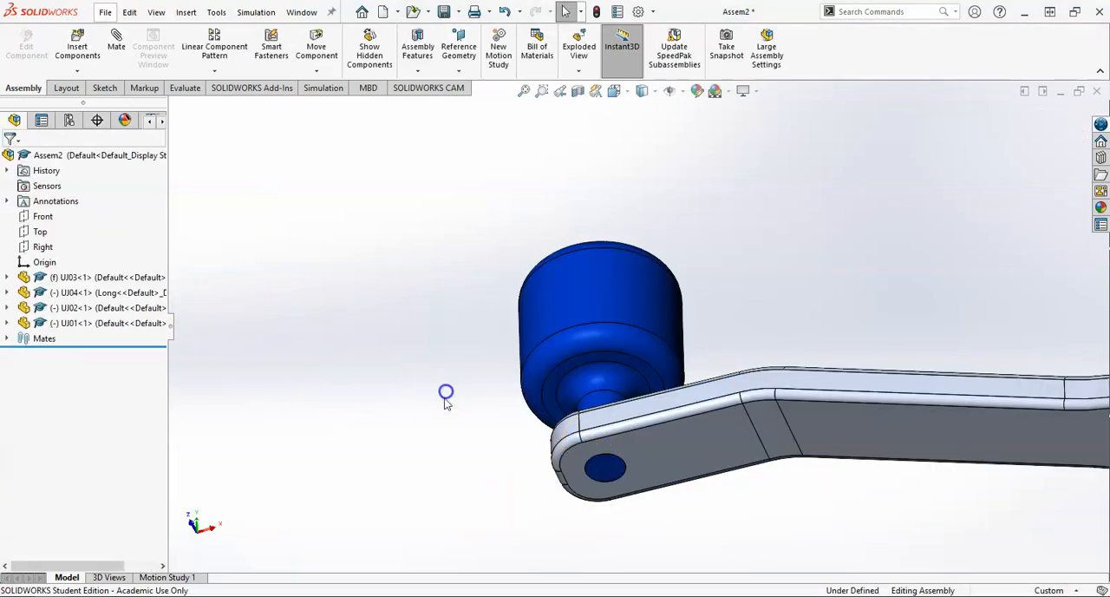
Step: Swing the handle around the mount to check that the knob, handle and yoke turn together
scroll(523, 440, up, 5)
scroll(721, 354, up, 3)
middle_drag(721, 357, 704, 526)
drag(614, 263, 777, 257)
scroll(789, 469, up, 3)
middle_drag(788, 468, 701, 367)
scroll(719, 290, down, 3)
click(727, 296)
drag(726, 295, 503, 392)
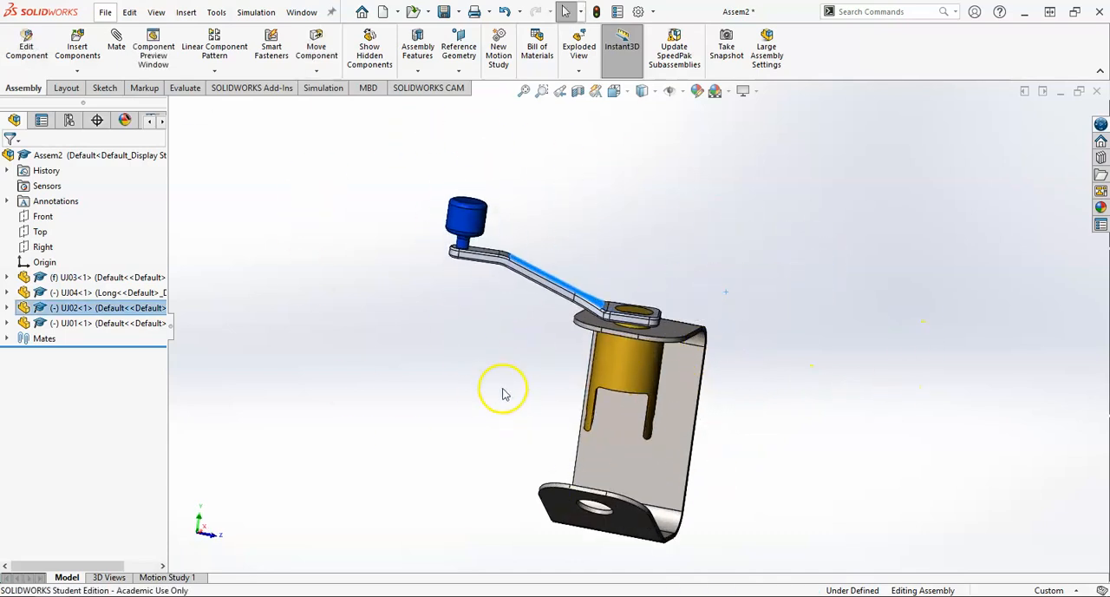
middle_drag(503, 391, 478, 406)
click(464, 418)
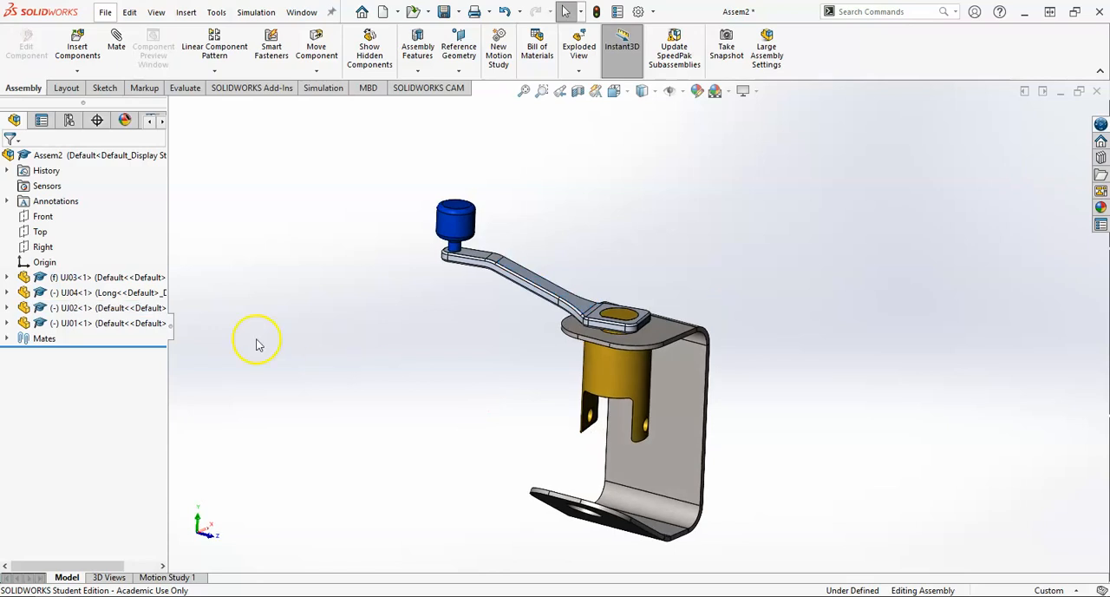
Step: Insert the block UJ07.SLDPRT from the Universal Joint folder in its Default configuration and place it freely beside the yoke's arms
click(90, 52)
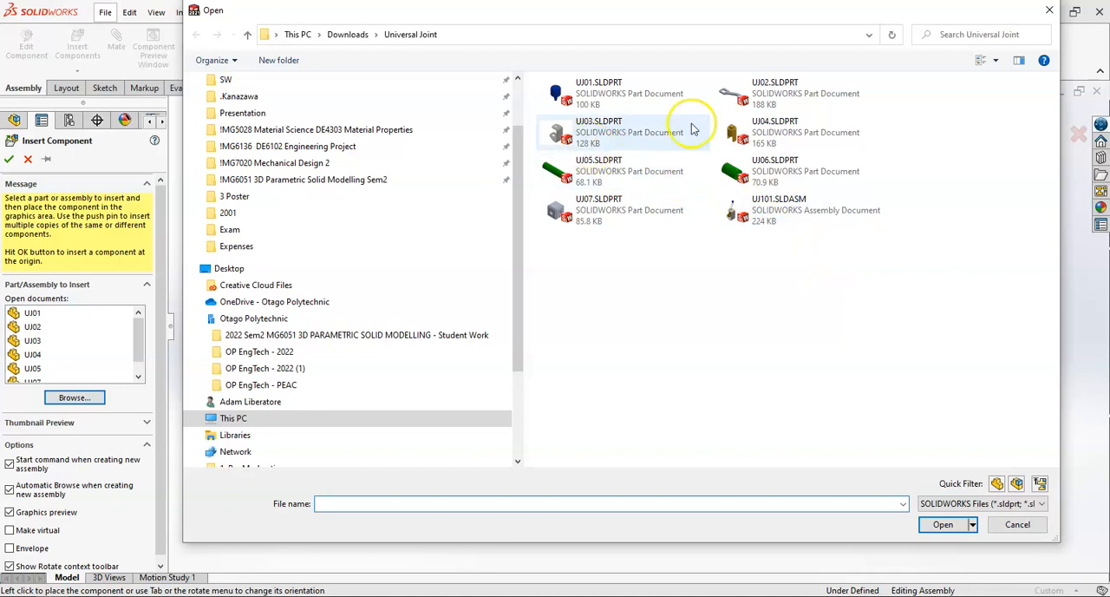
double_click(607, 212)
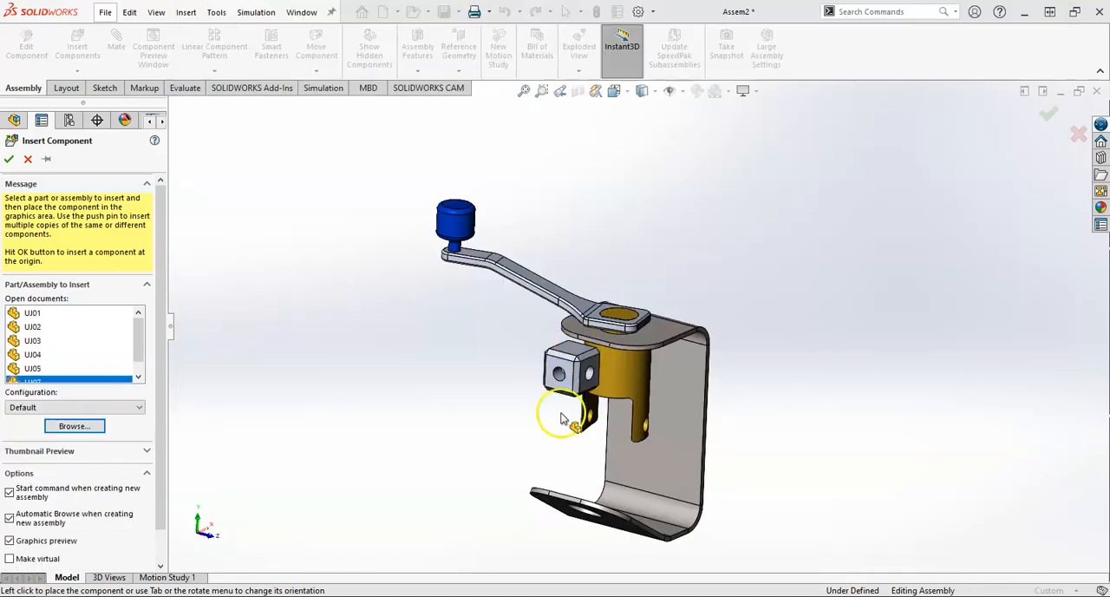
click(519, 407)
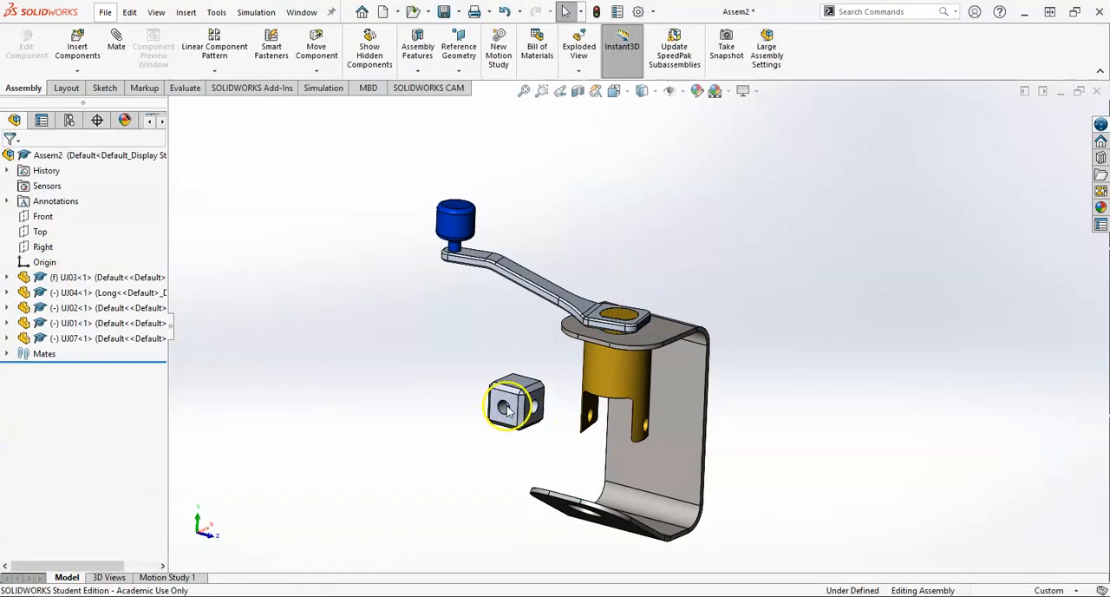
Step: Mate the block's side hole concentric with the pin hole in the yoke's arm
scroll(510, 415, down, 2)
scroll(511, 416, down, 2)
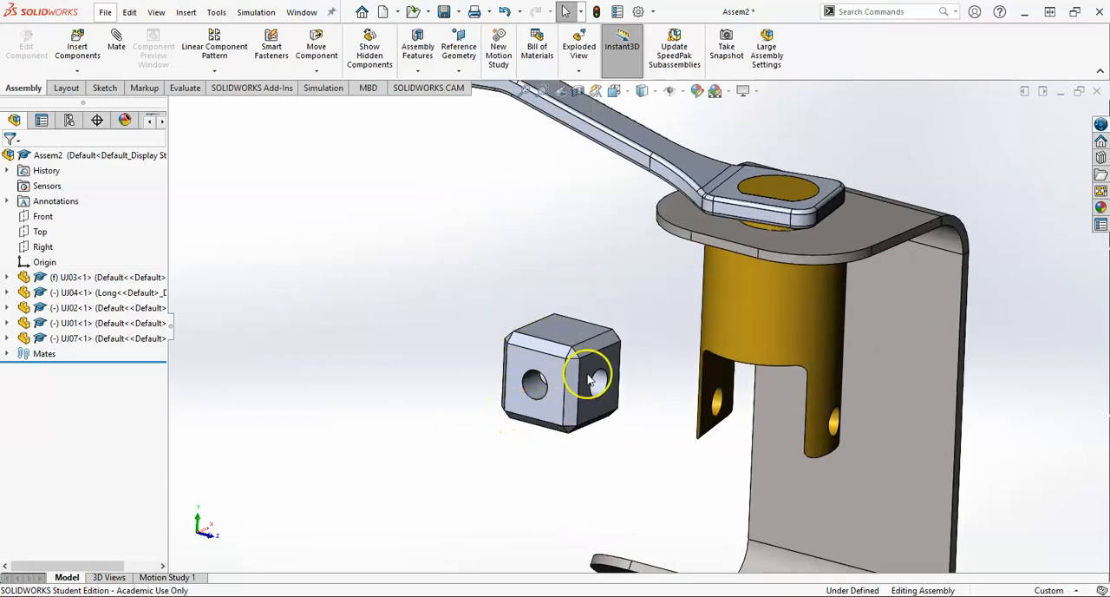
click(601, 398)
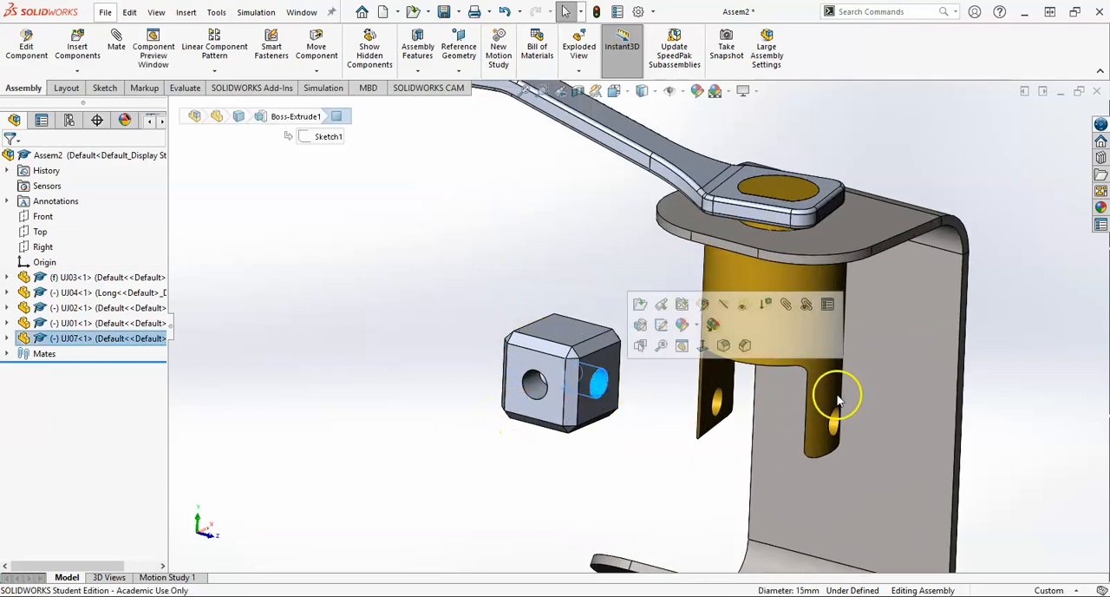
click(116, 46)
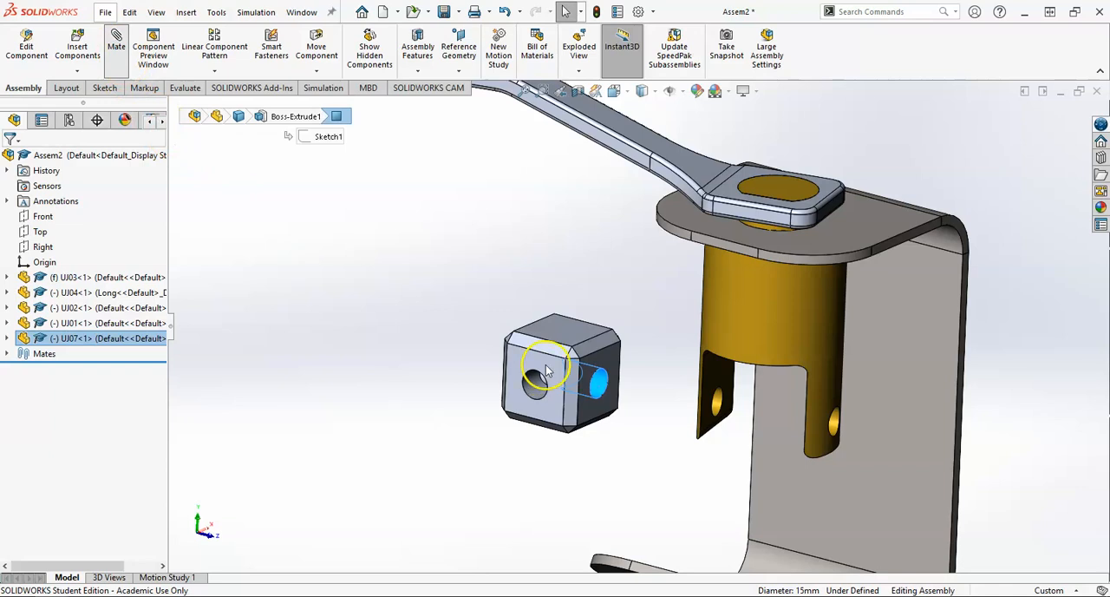
click(833, 423)
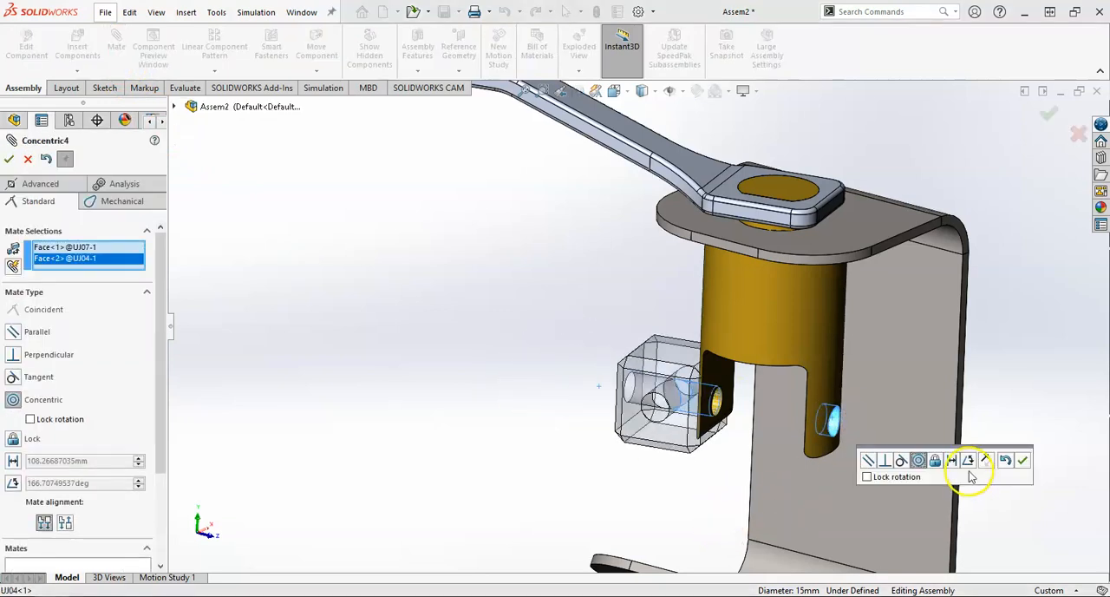
click(1023, 459)
Step: Start a centered Width mate, using the facing inner faces of the yoke's two arms as the width selections
drag(700, 382, 633, 311)
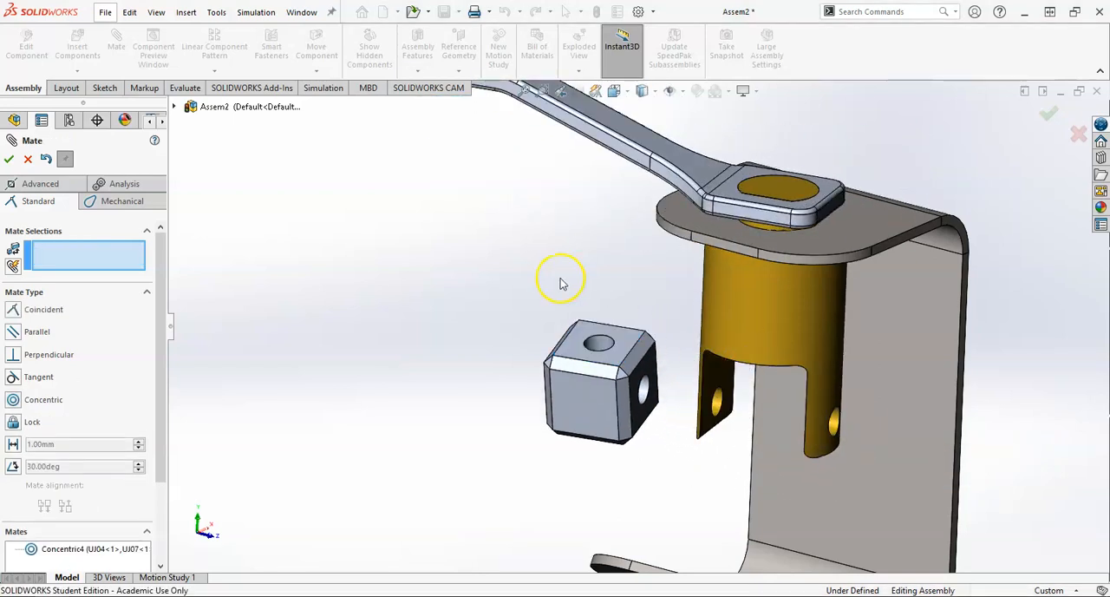
middle_drag(559, 291, 607, 373)
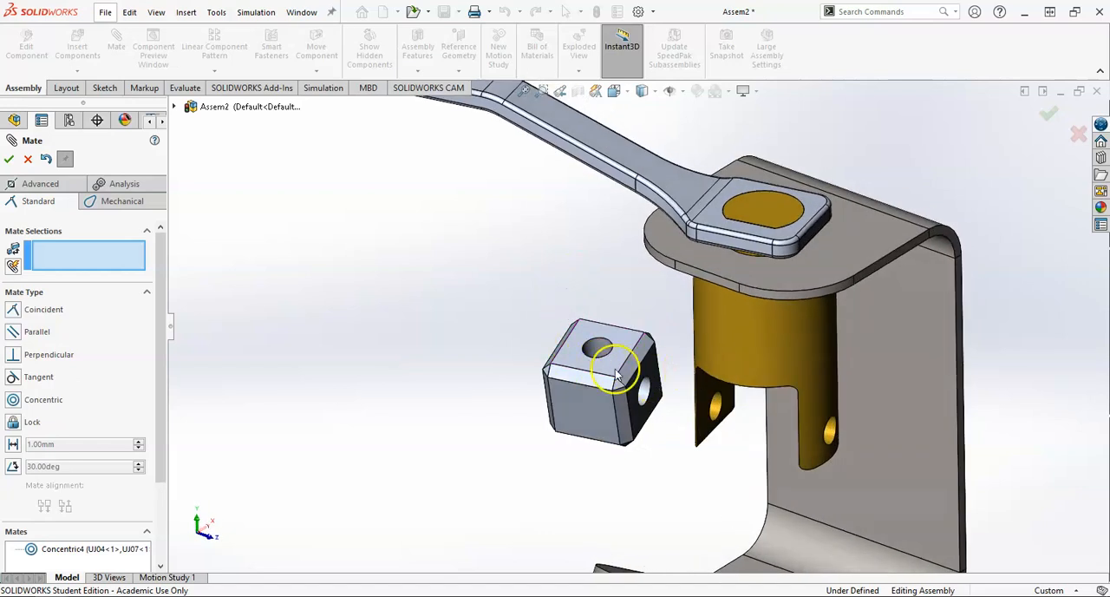
click(54, 189)
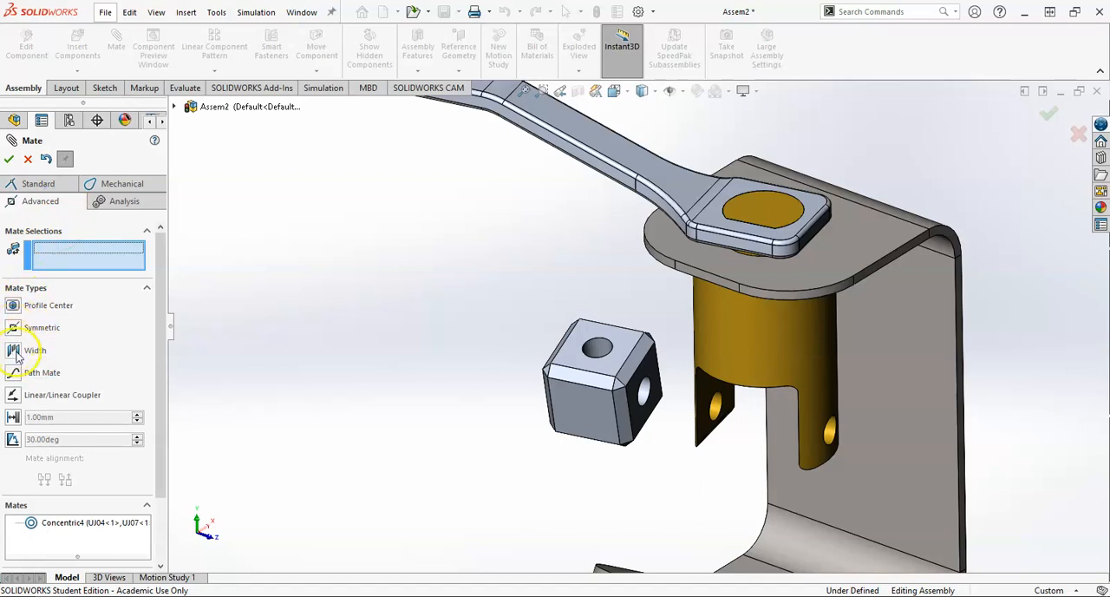
click(13, 350)
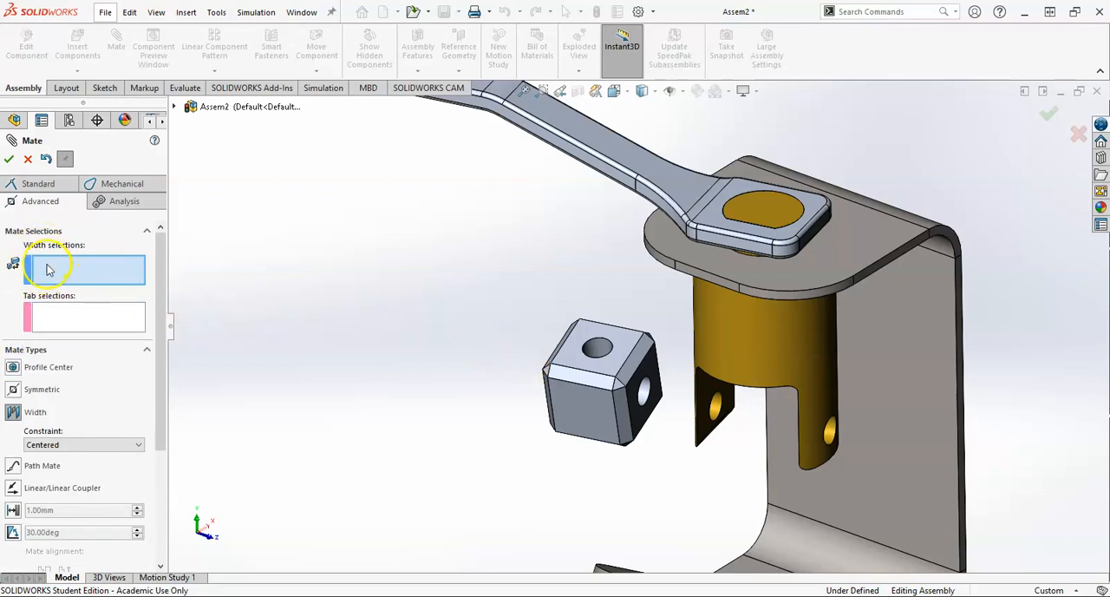
click(707, 395)
middle_drag(707, 395, 799, 399)
click(810, 395)
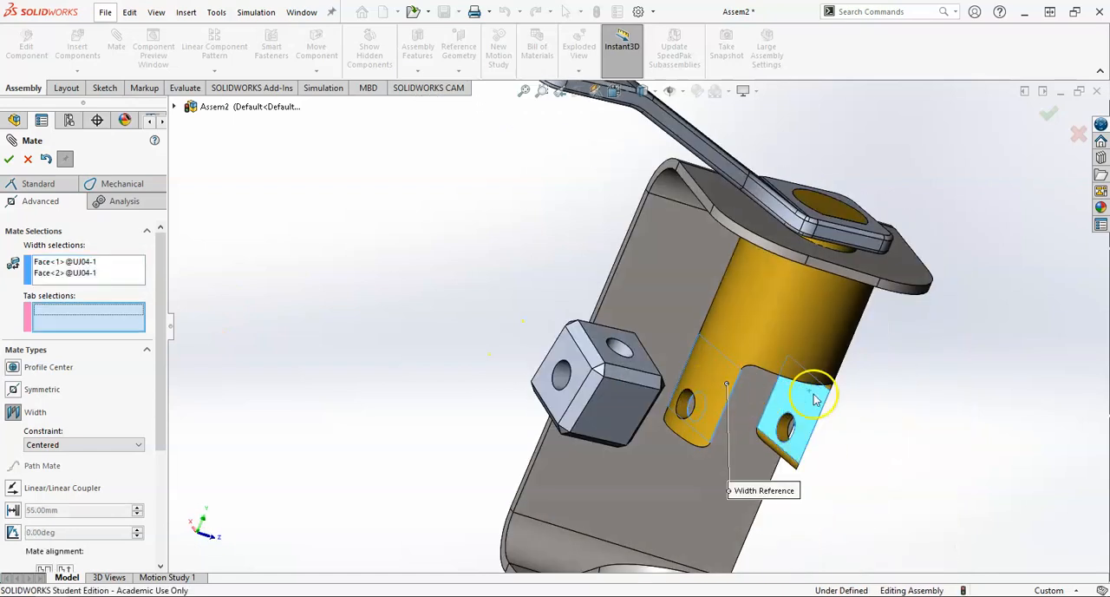
middle_drag(760, 402, 686, 384)
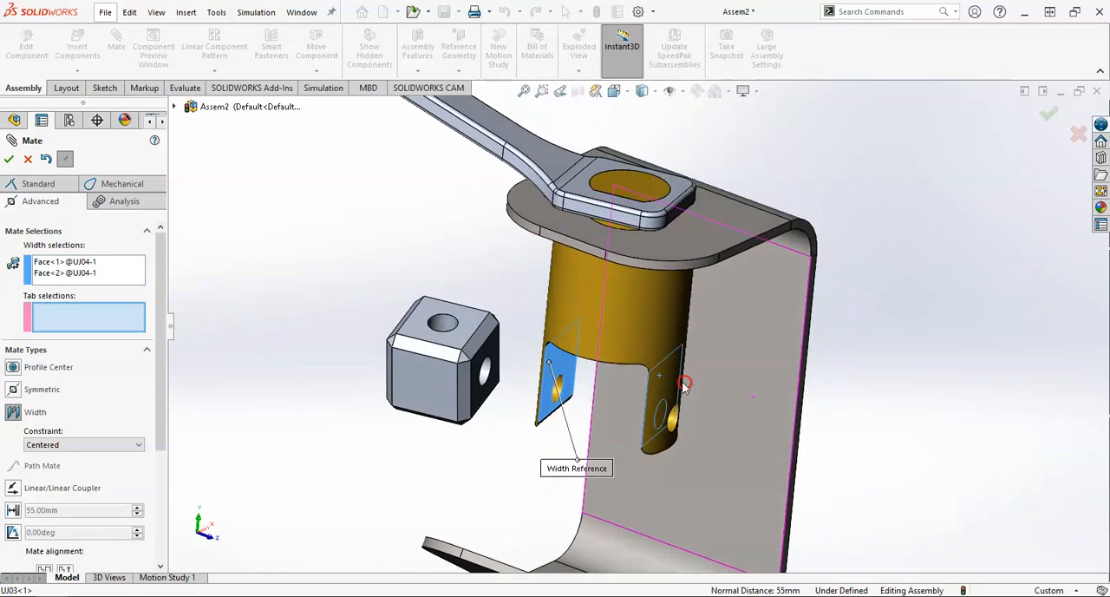
Step: Use the block's two opposite side faces as the tab selections and apply the width mate to center it between the arms
click(493, 359)
middle_drag(493, 358, 438, 375)
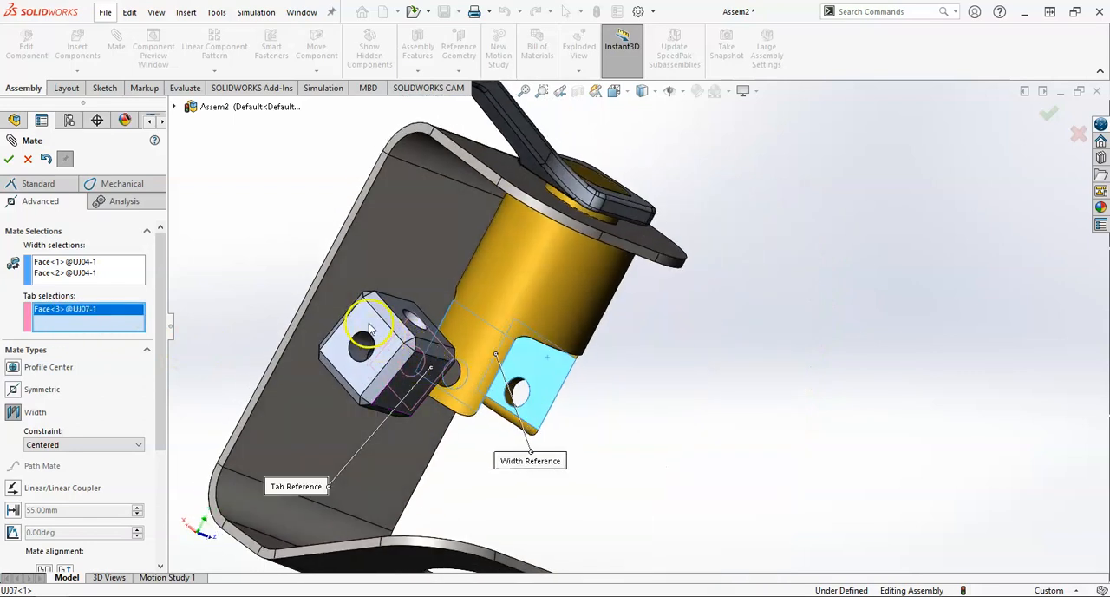
click(369, 328)
middle_drag(699, 352, 240, 331)
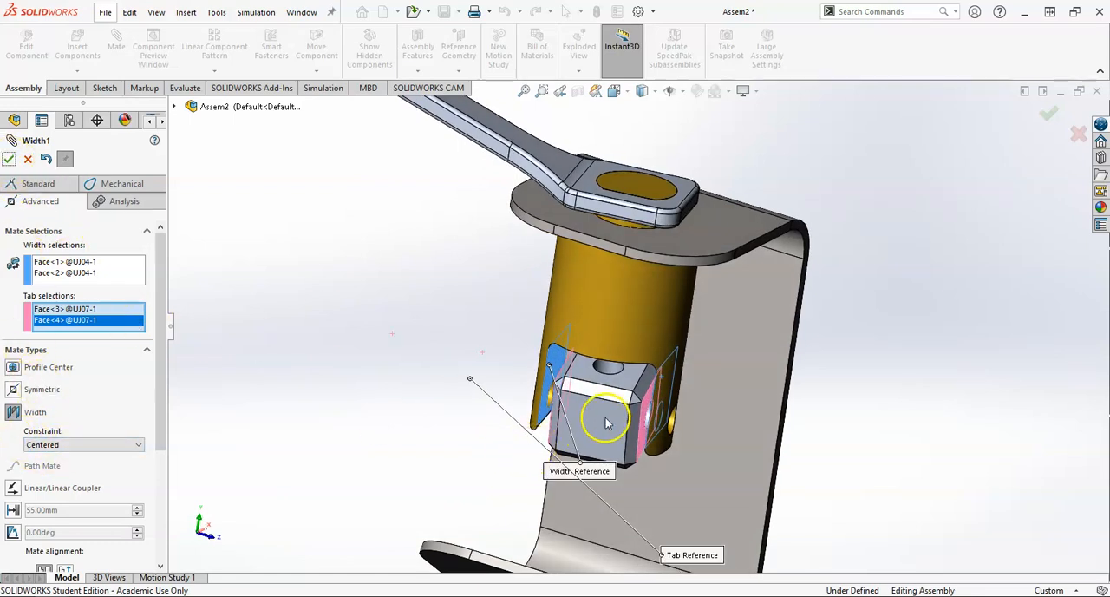
scroll(606, 422, down, 2)
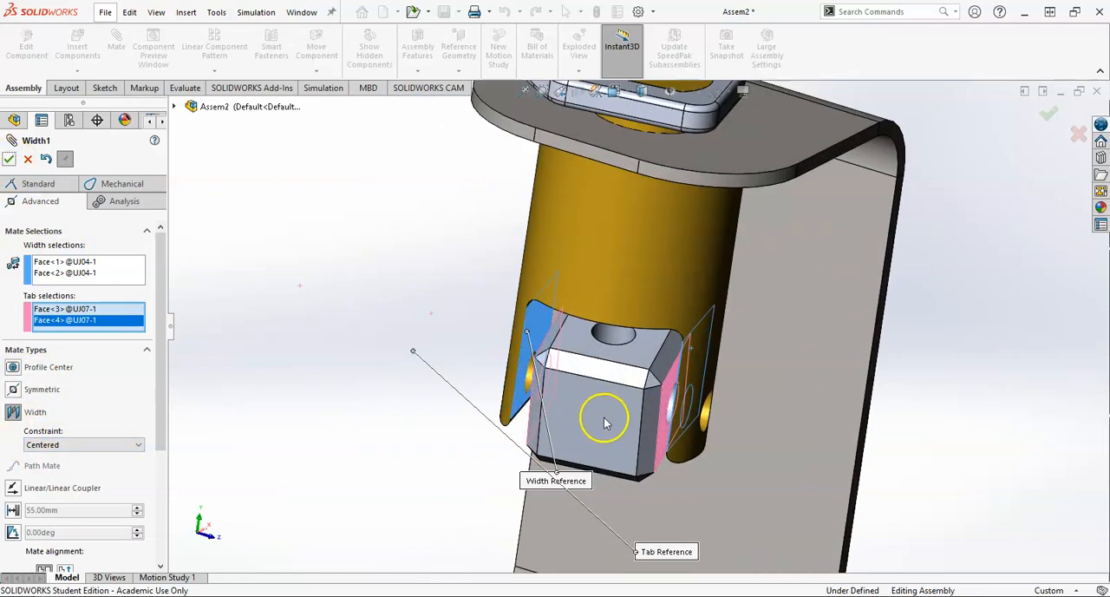
click(7, 159)
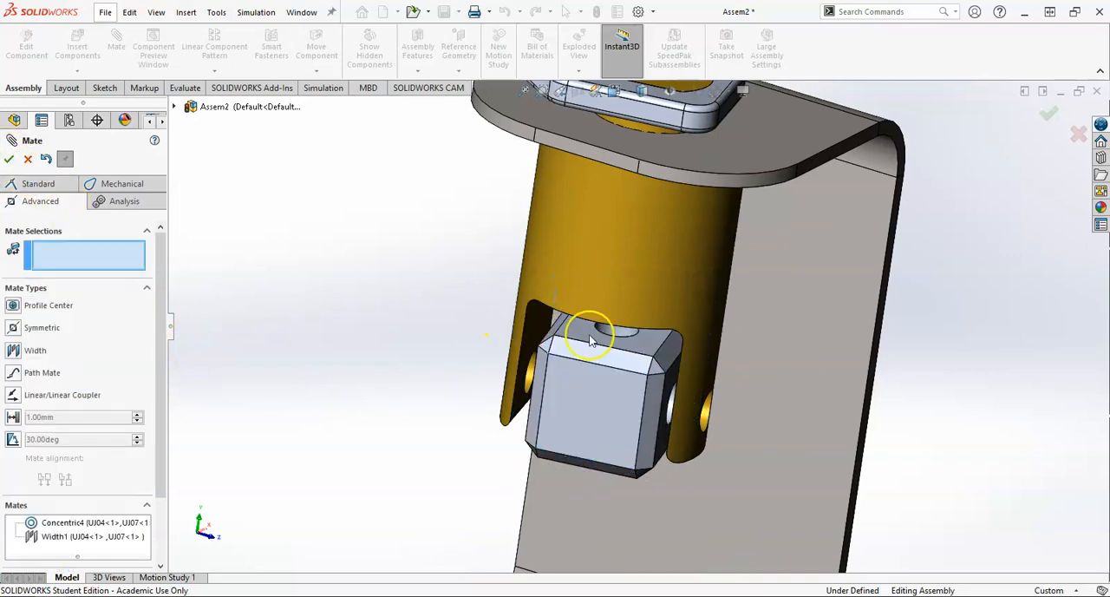
Step: Rotate the block about its pin axis so that its free hole faces outward, and finish mating
middle_drag(672, 367, 666, 420)
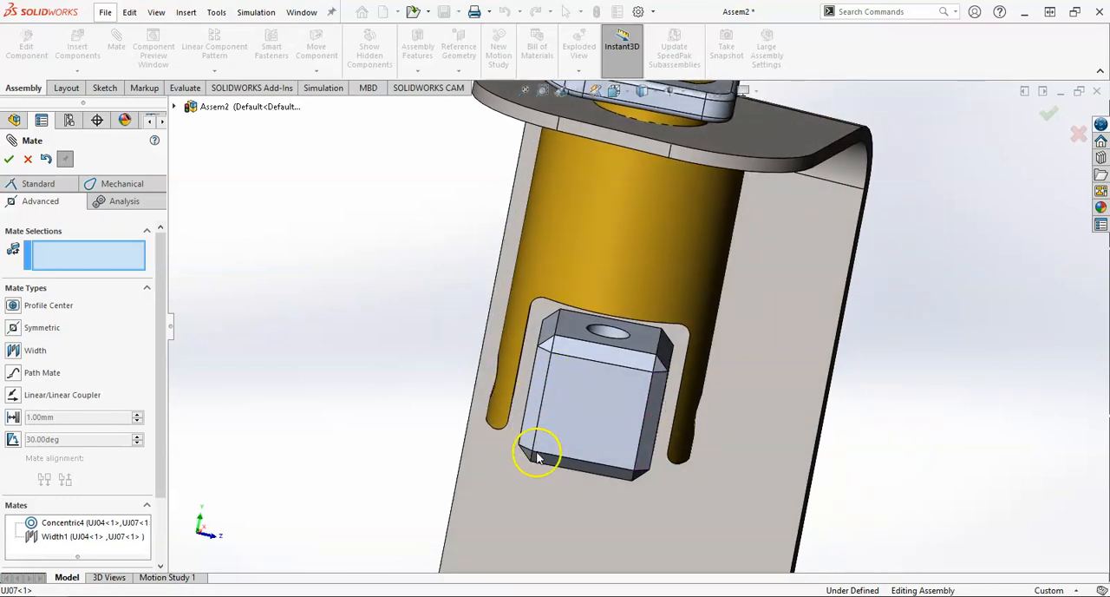
scroll(563, 467, up, 3)
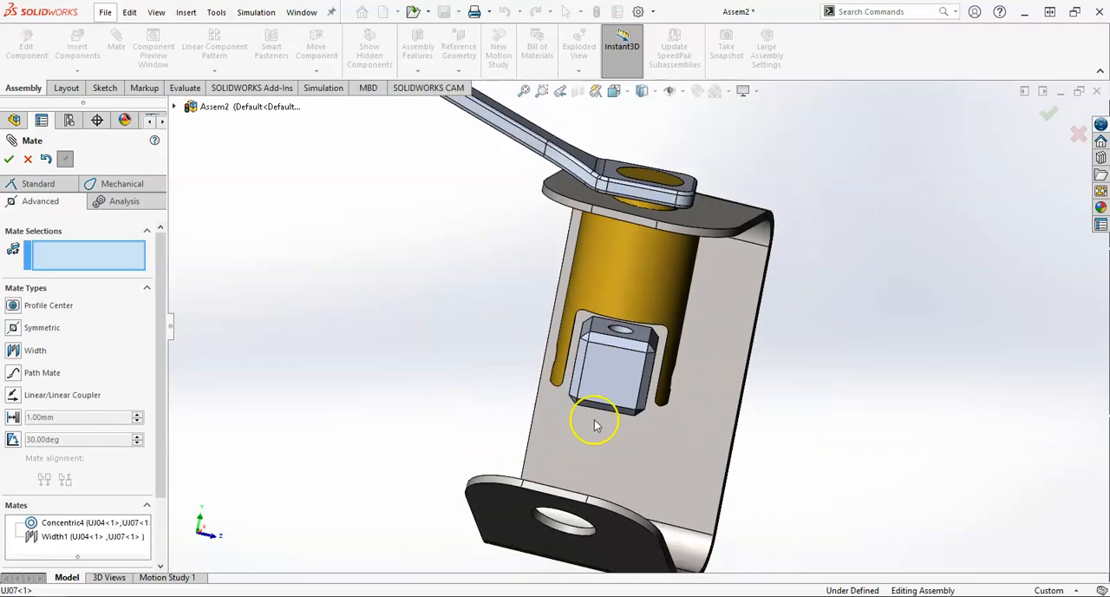
middle_drag(595, 424, 577, 424)
drag(577, 381, 553, 455)
drag(561, 382, 548, 354)
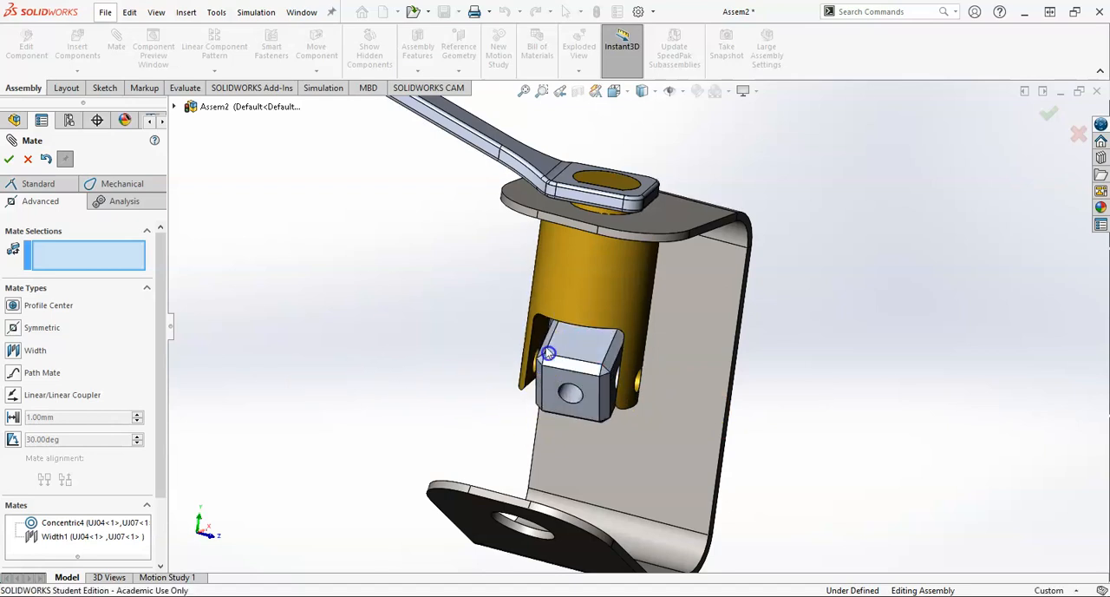
scroll(526, 232, up, 4)
drag(527, 214, 486, 191)
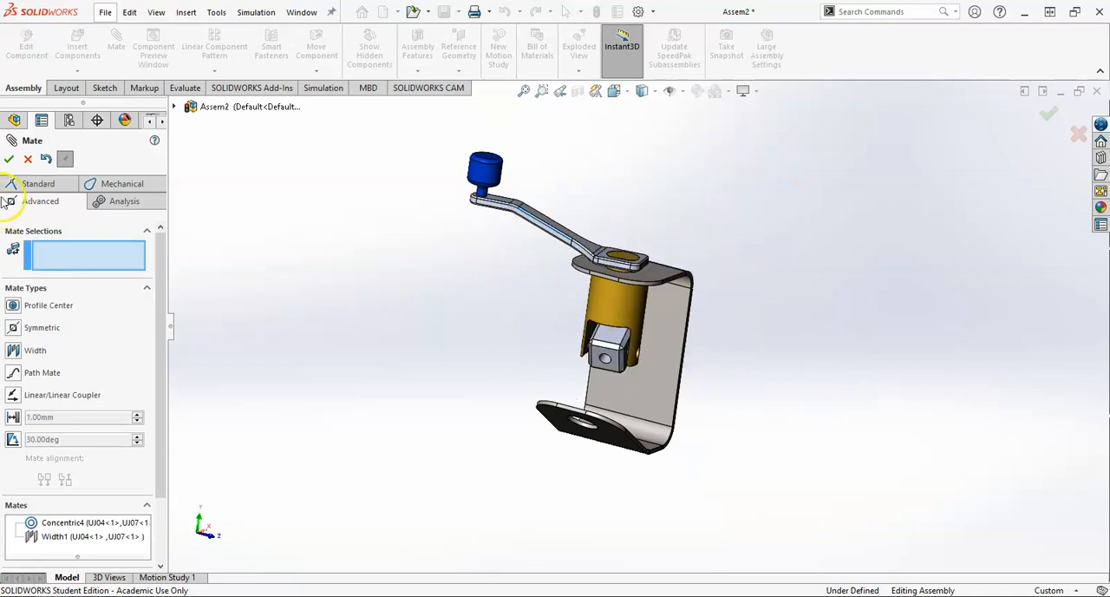
click(26, 160)
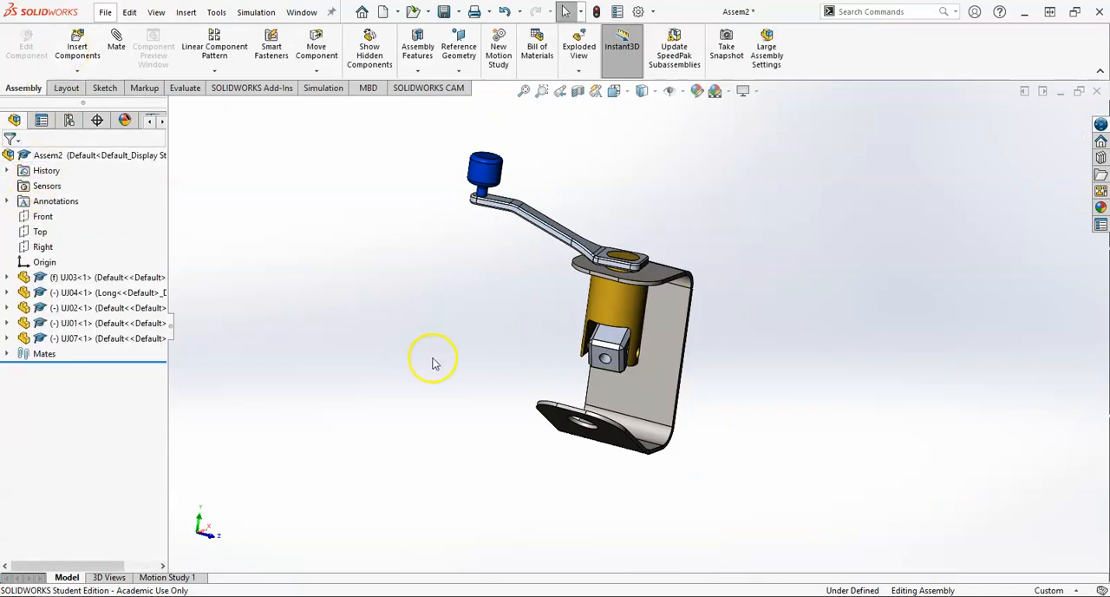
Step: Copy the yoke UJ04 within the assembly and place the second instance freely beside the mount
middle_drag(435, 362, 634, 356)
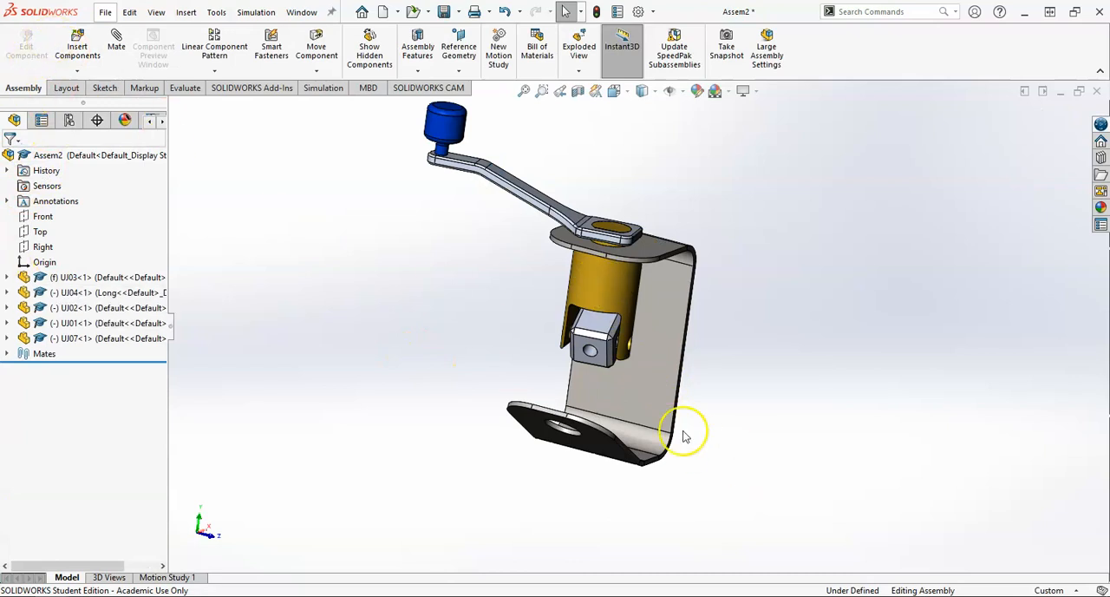
click(601, 281)
click(784, 375)
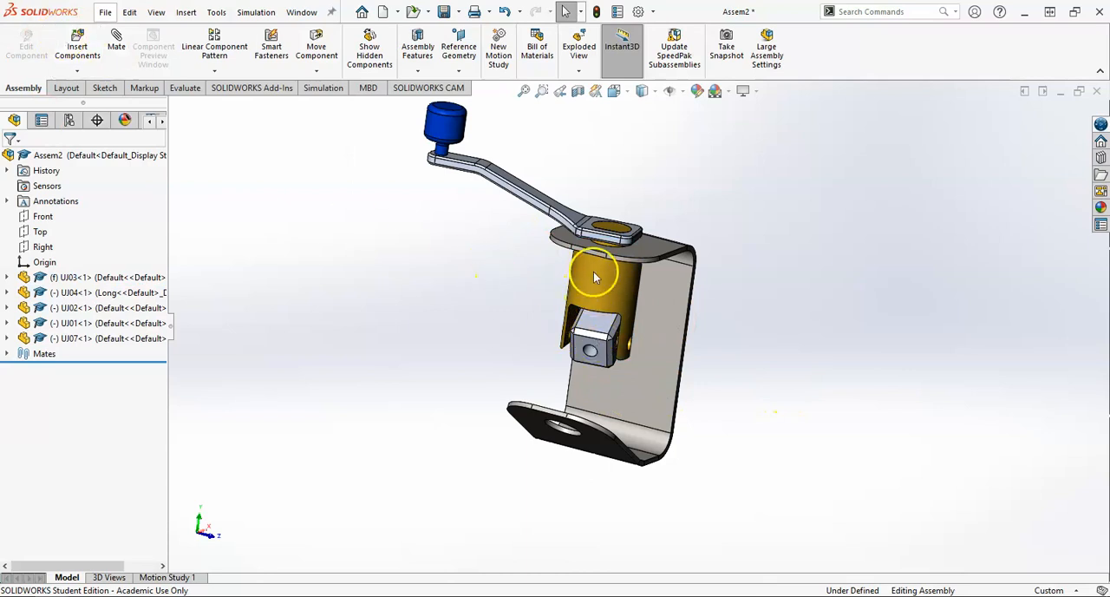
drag(598, 279, 376, 296)
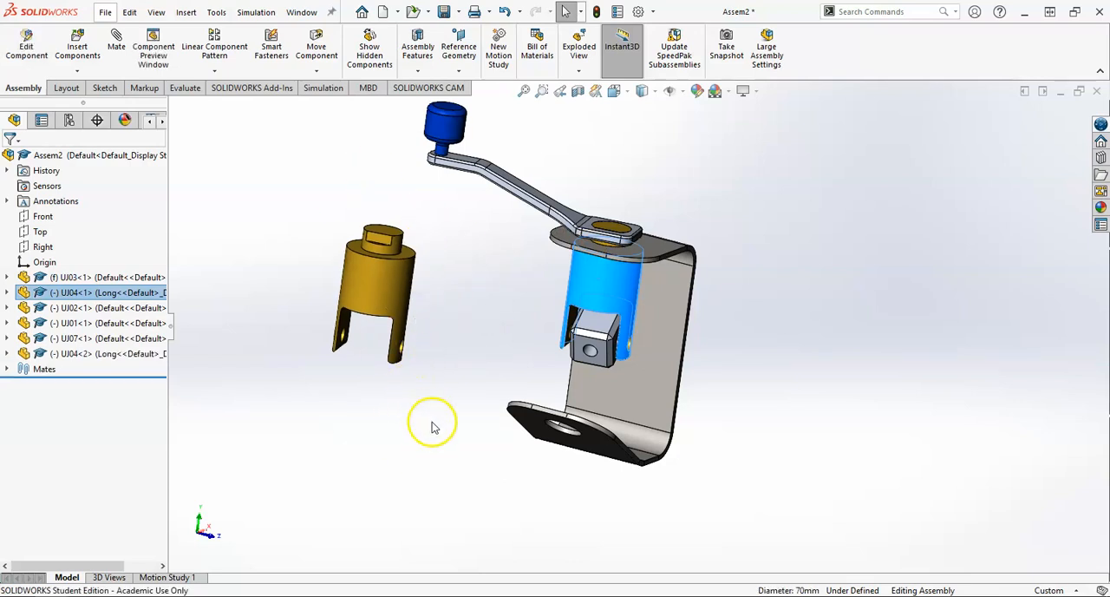
click(433, 425)
Step: Mate the pin hole in the second yoke's arm concentric with the block's free hole
click(586, 350)
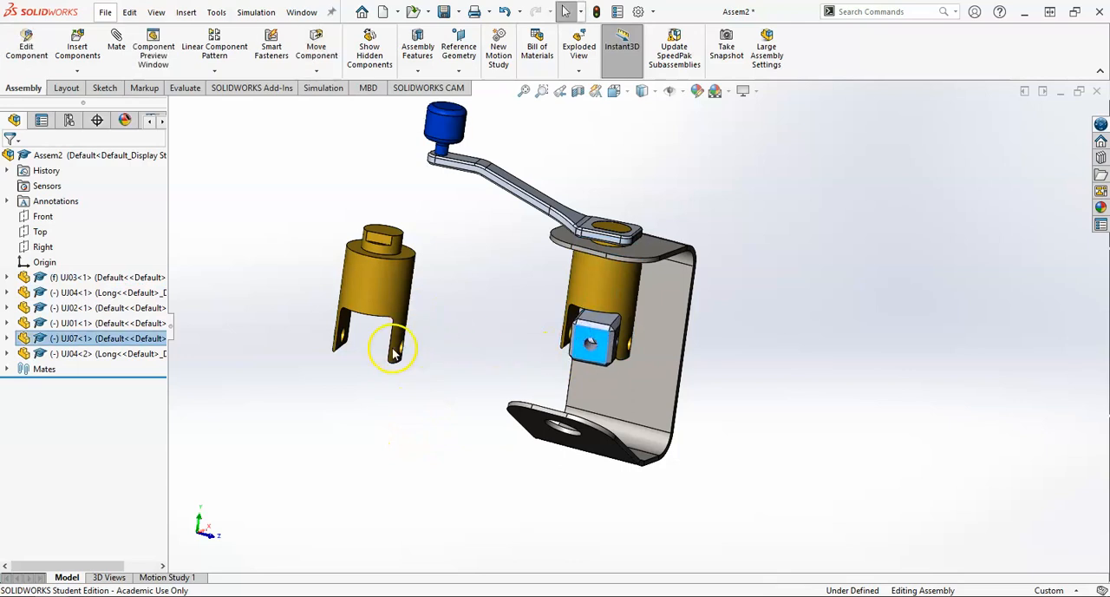
scroll(393, 349, down, 2)
middle_drag(443, 359, 421, 343)
click(435, 346)
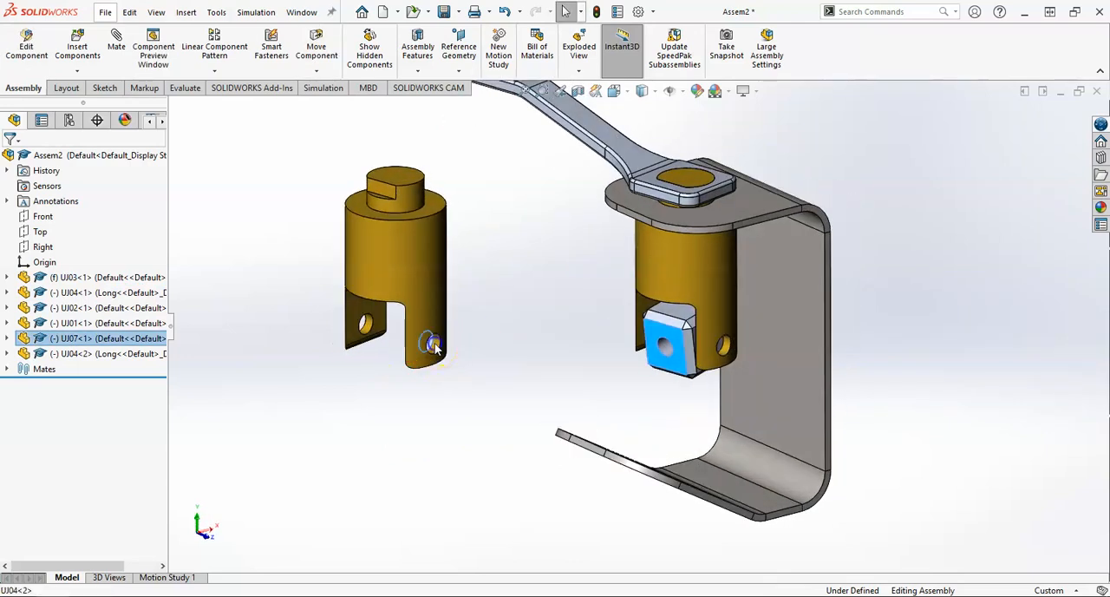
click(434, 346)
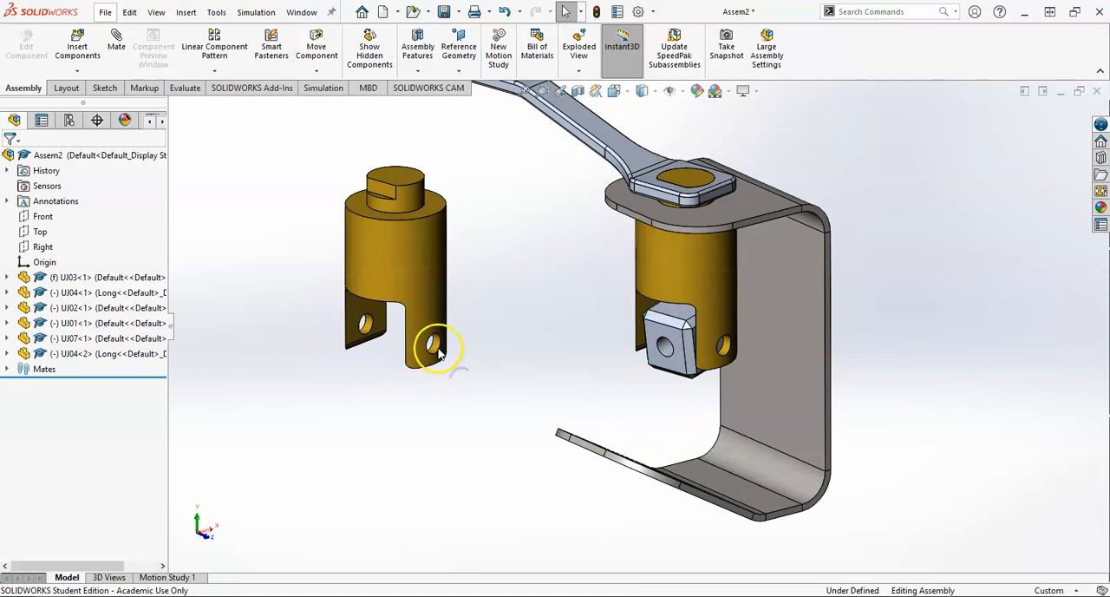
click(432, 344)
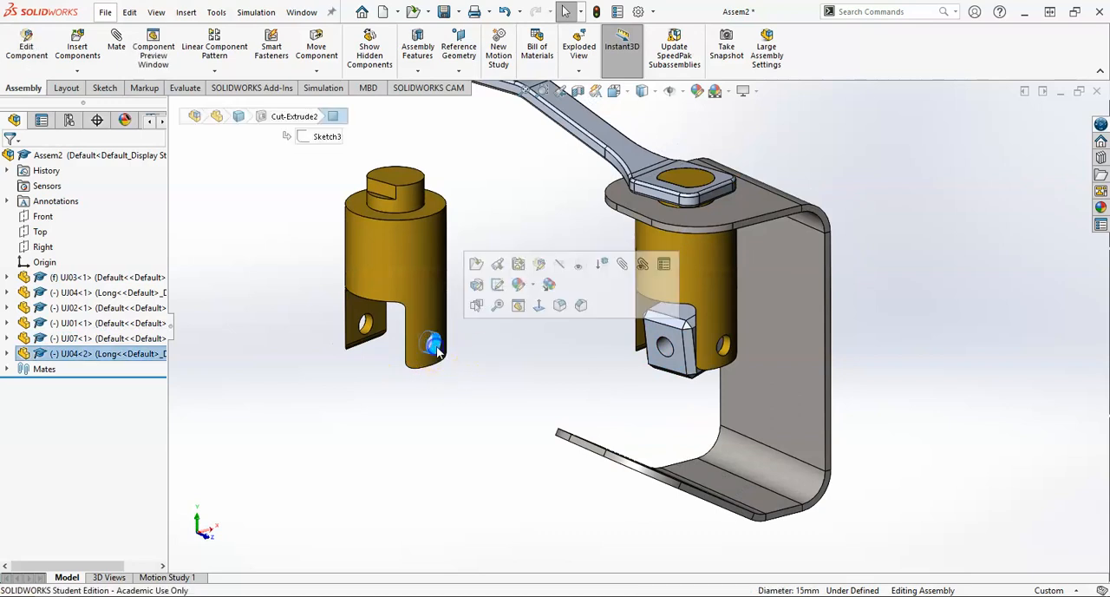
click(683, 368)
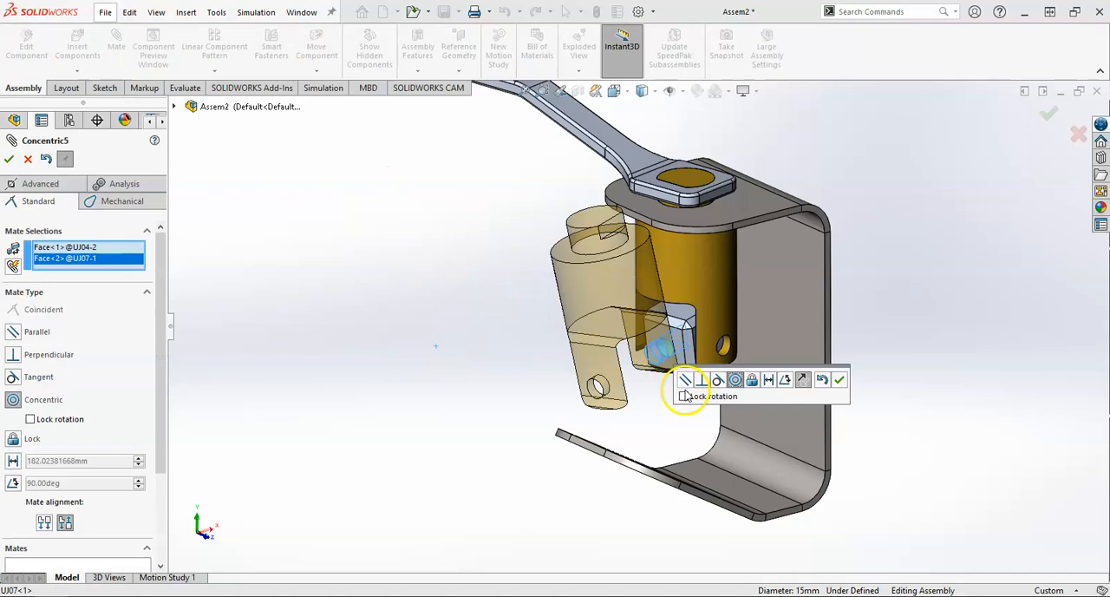
click(838, 380)
Step: Move the second yoke clear of the block and start a centered Width mate with its two inner arm faces as width selections
drag(624, 292, 405, 288)
click(15, 183)
click(18, 350)
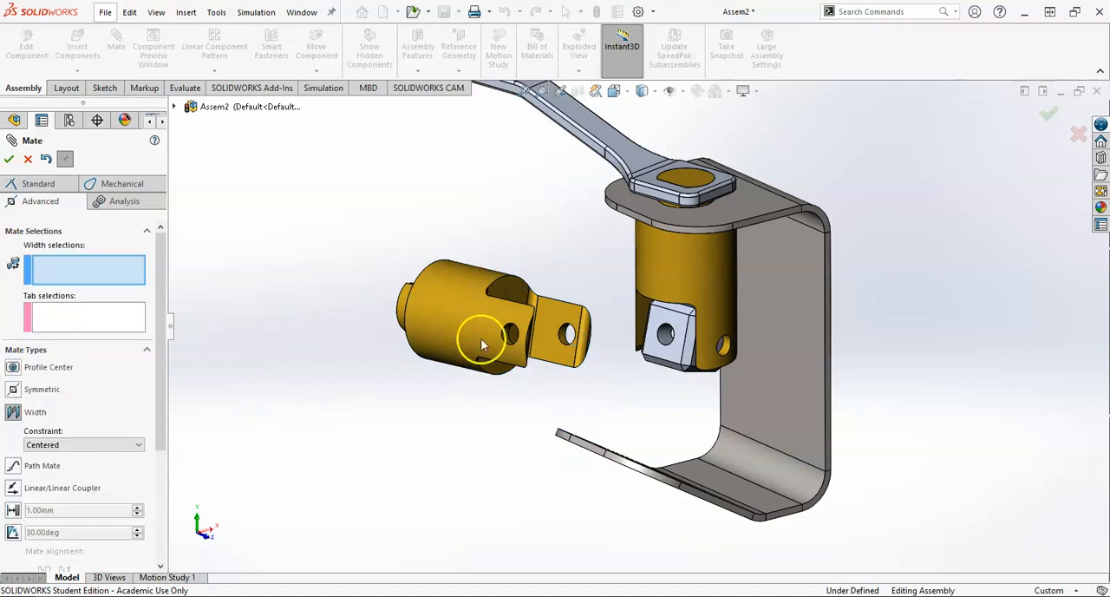
click(565, 339)
middle_drag(564, 338, 572, 380)
click(475, 325)
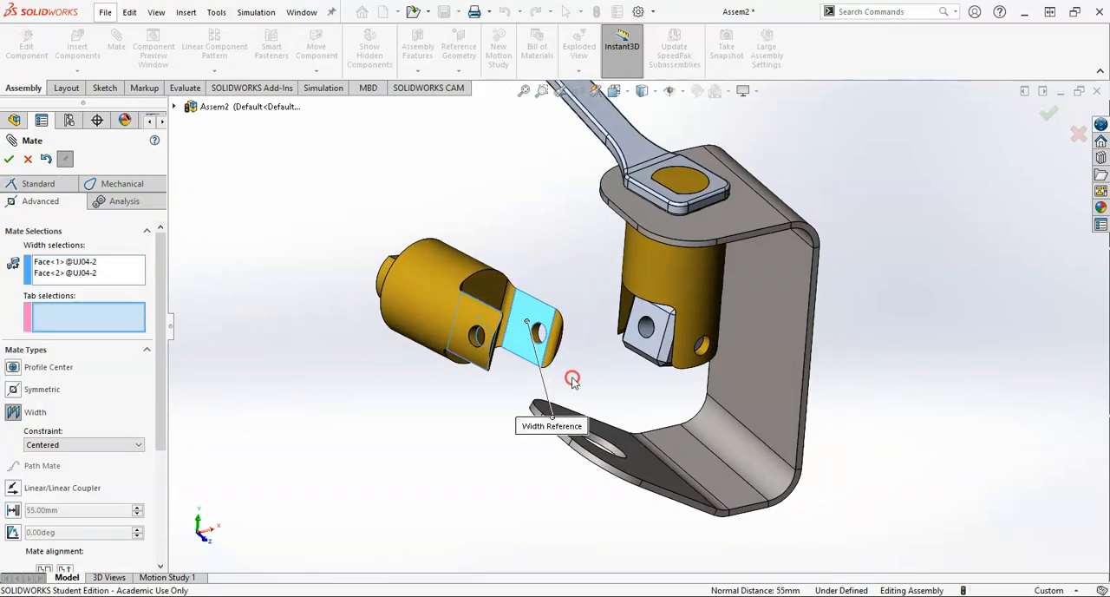
Step: Use the block's two opposite free-hole faces as the tab selections and apply the width mate between the second yoke's arms
click(659, 334)
middle_drag(659, 333, 599, 242)
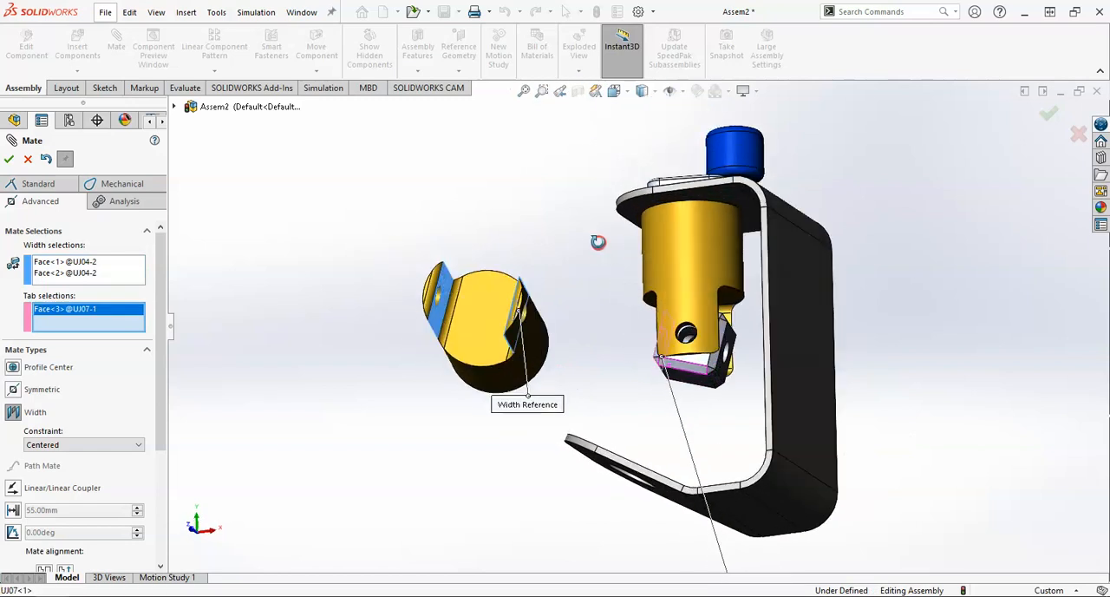
scroll(721, 380, down, 5)
scroll(722, 380, down, 2)
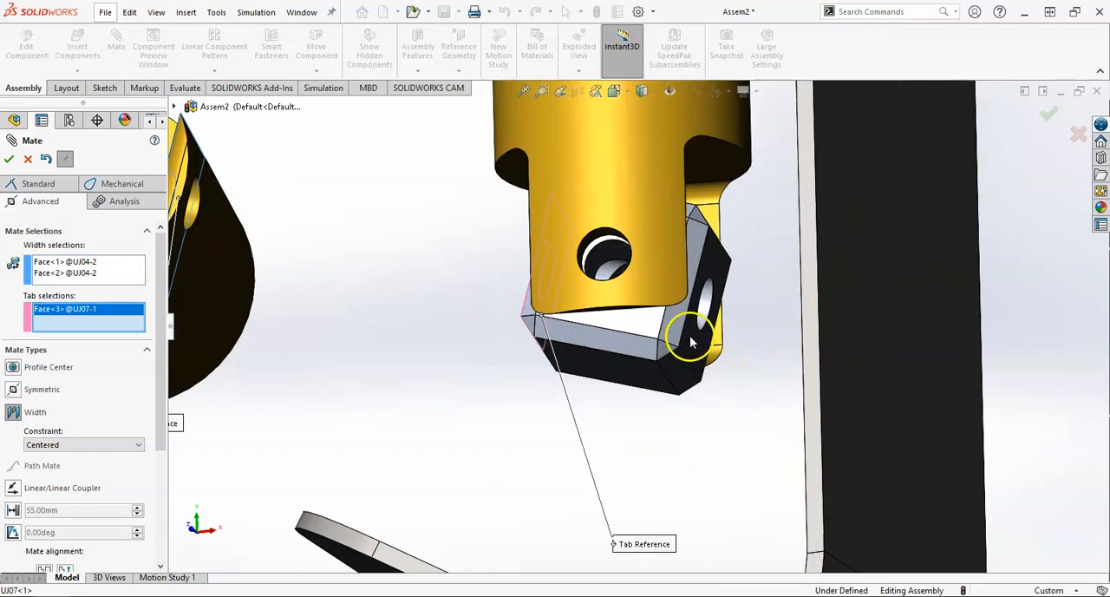
click(691, 343)
scroll(691, 342, up, 6)
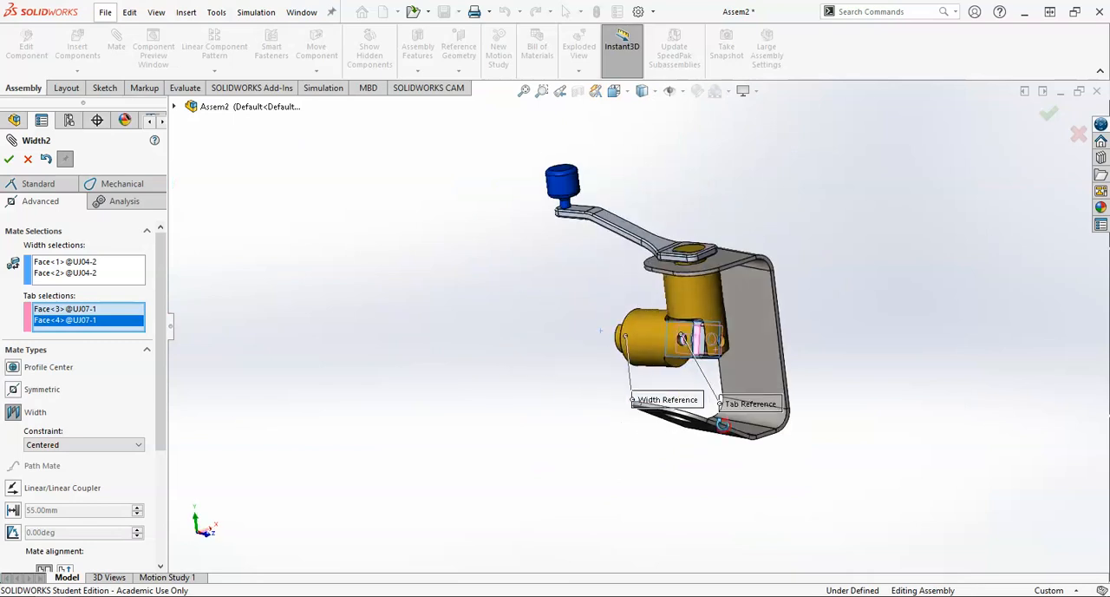
click(11, 161)
Step: Swing the second yoke down toward the mount's lower flange and turn the handle to move the joint
drag(634, 340, 695, 415)
click(581, 256)
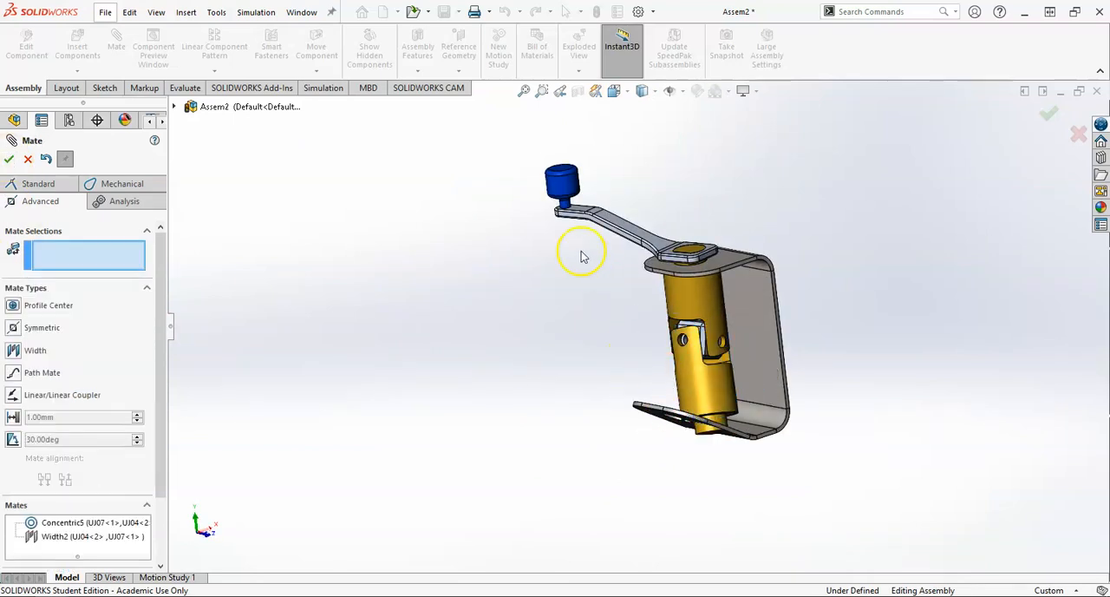
drag(611, 214, 595, 317)
scroll(670, 423, down, 4)
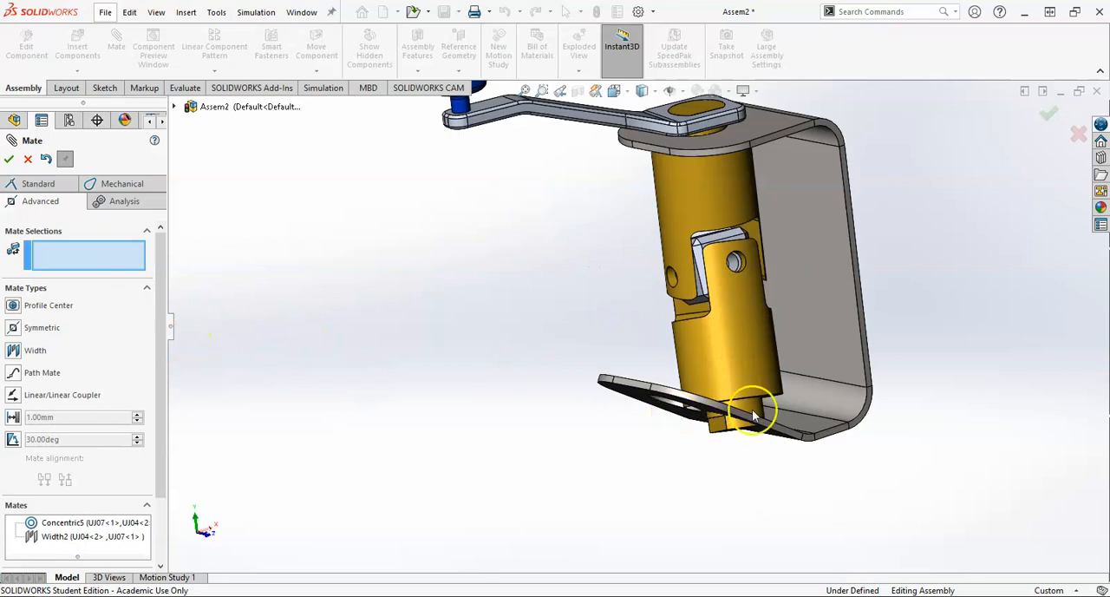
middle_drag(762, 407, 669, 340)
click(714, 439)
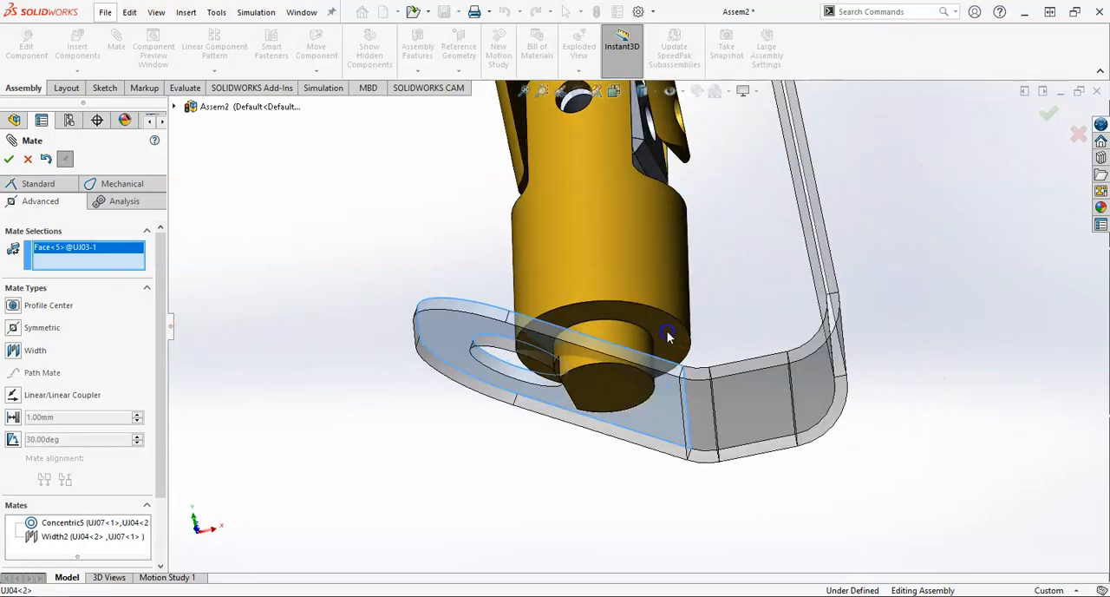
click(669, 339)
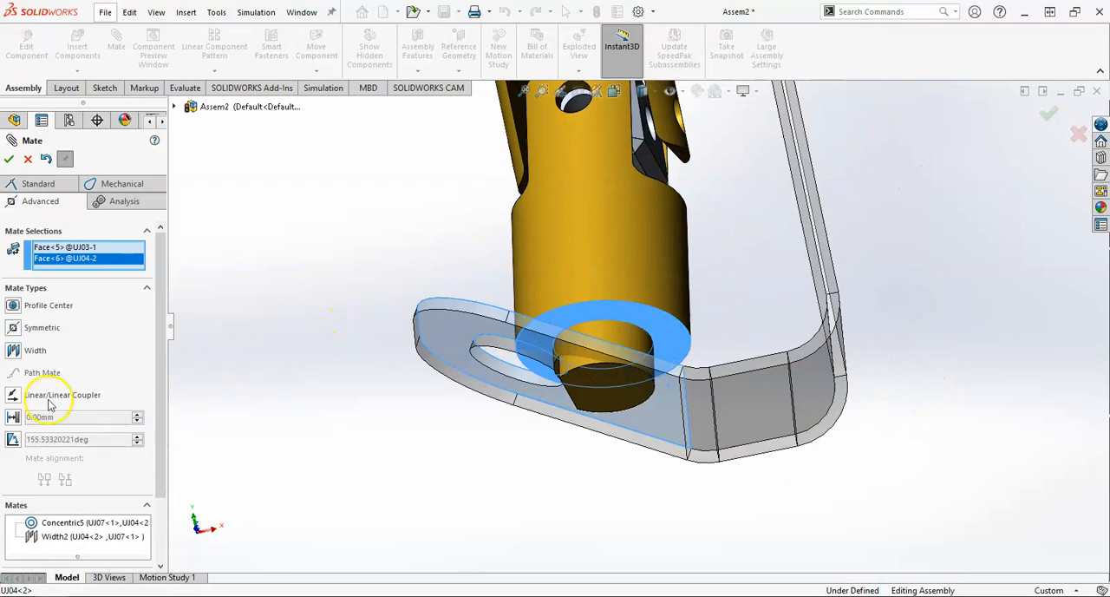
click(26, 184)
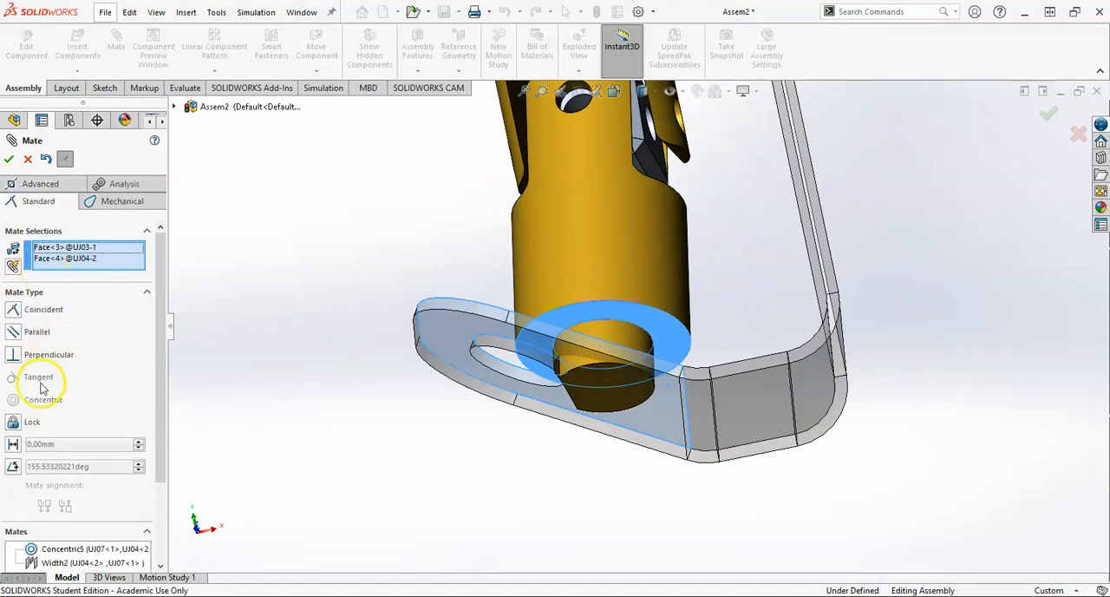
click(14, 335)
scroll(555, 373, down, 3)
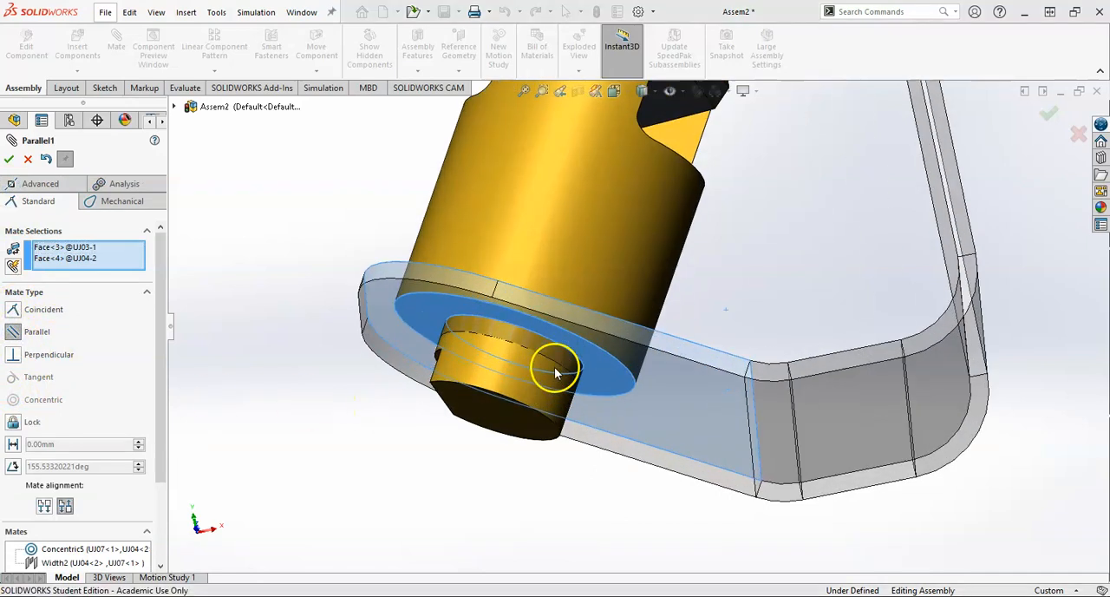
scroll(546, 360, down, 2)
middle_drag(464, 367, 473, 414)
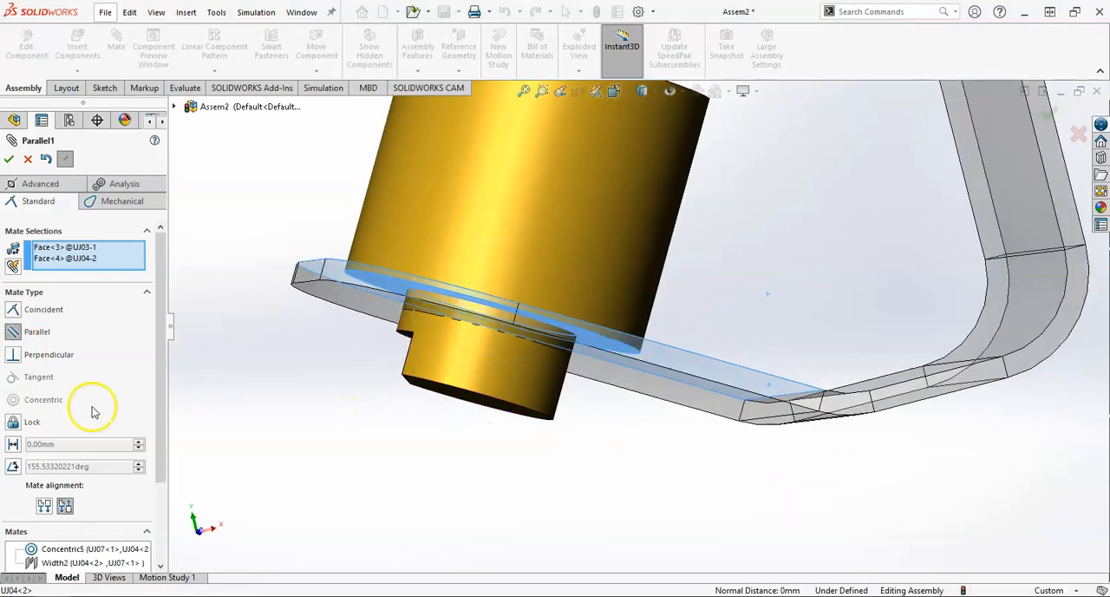
right_click(54, 259)
click(94, 261)
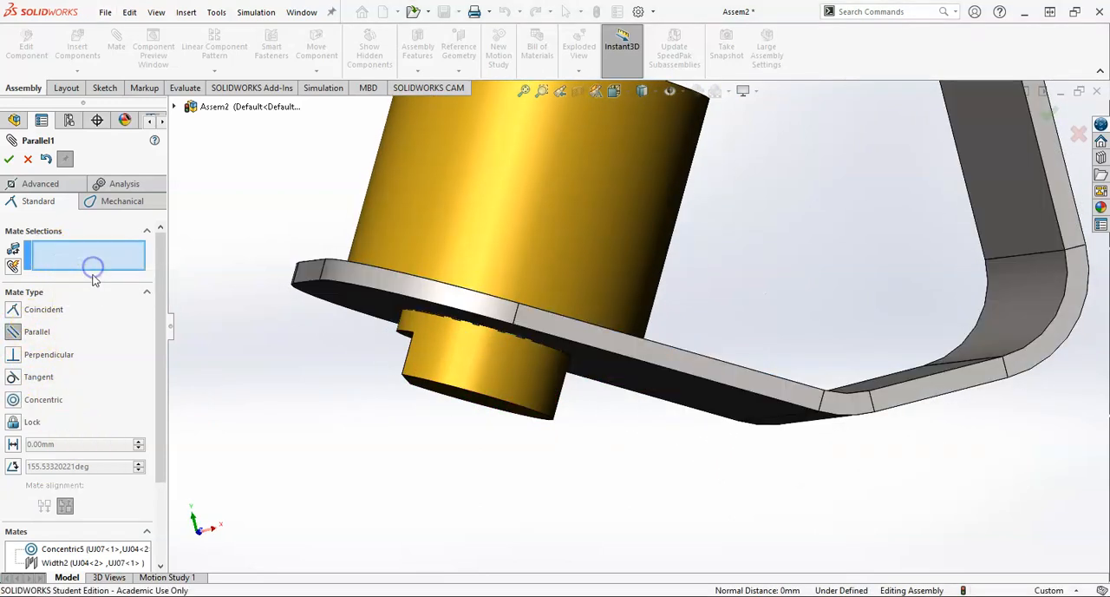
scroll(270, 352, up, 3)
drag(565, 252, 602, 187)
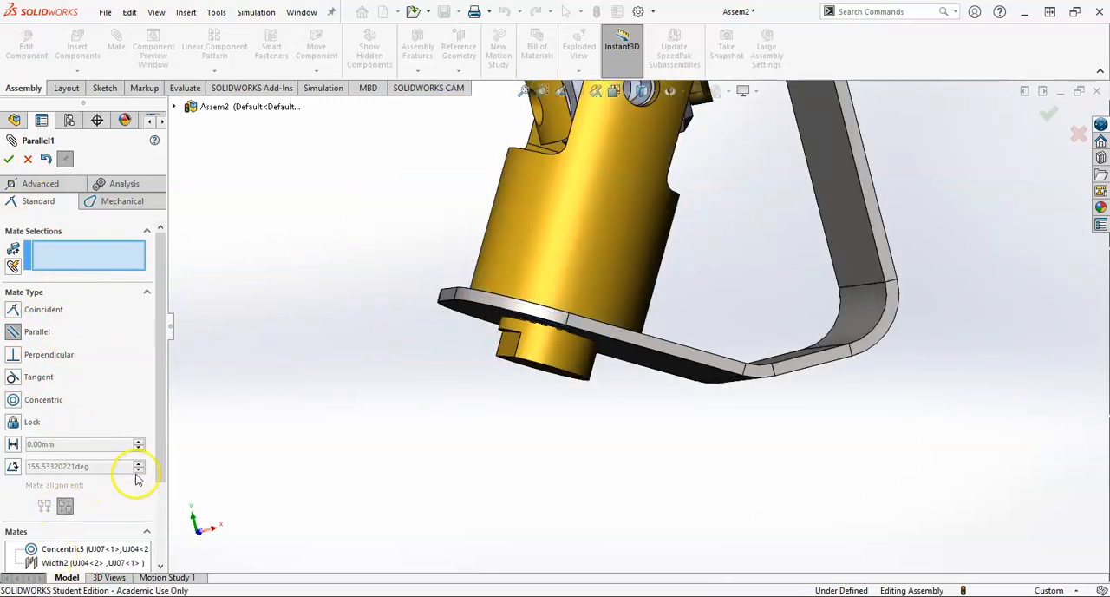
drag(160, 461, 168, 550)
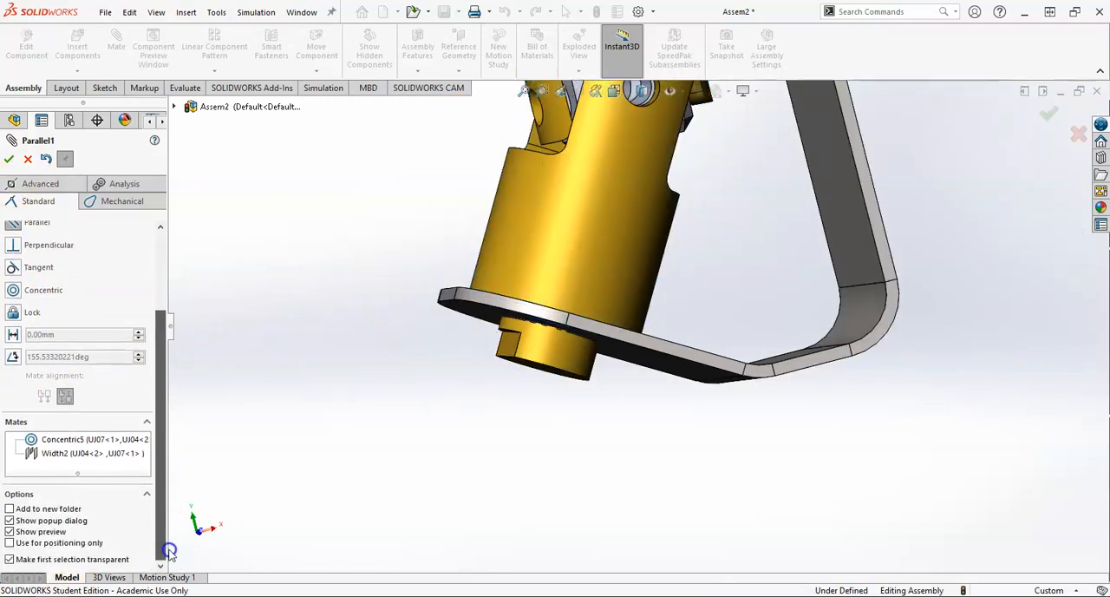
click(25, 160)
Step: Mate the second yoke's end shaft concentric with the hole in the mount's lower flange
drag(611, 334, 576, 292)
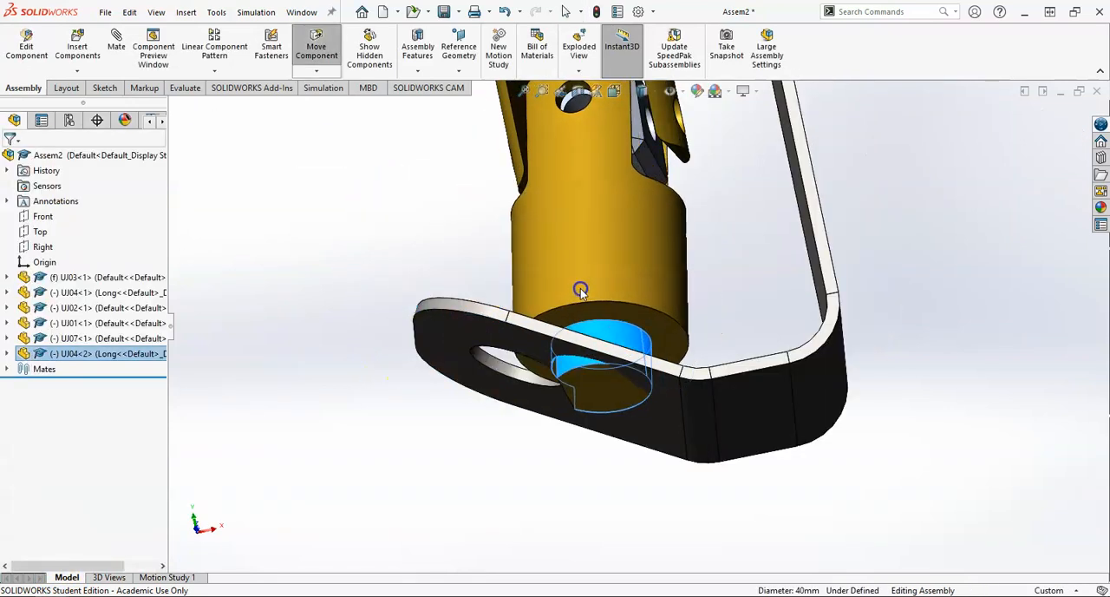
key(Escape)
click(491, 366)
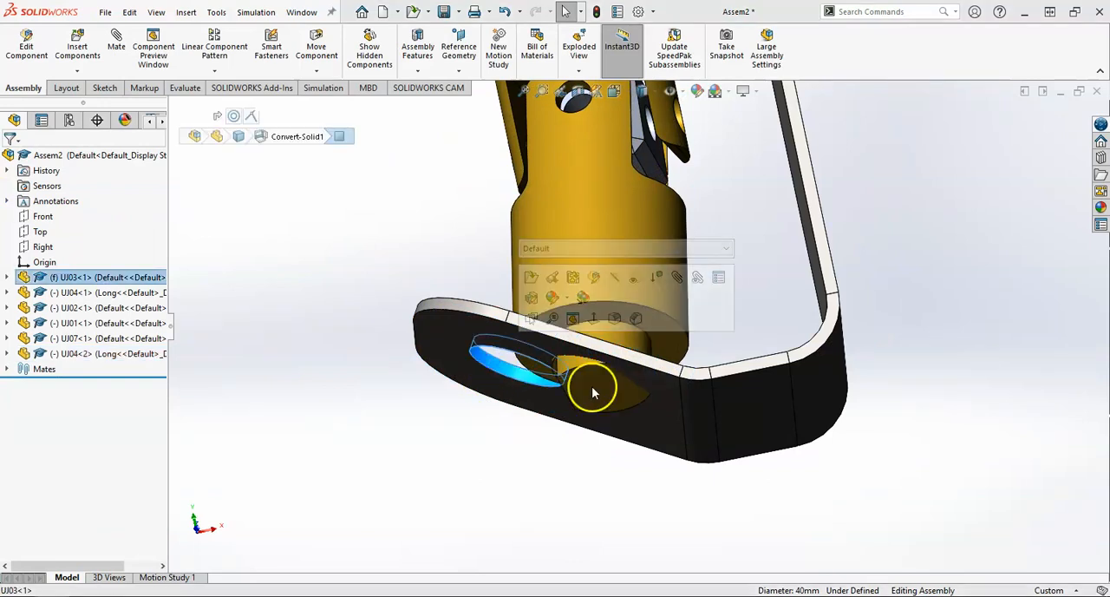
ctrl+click(625, 346)
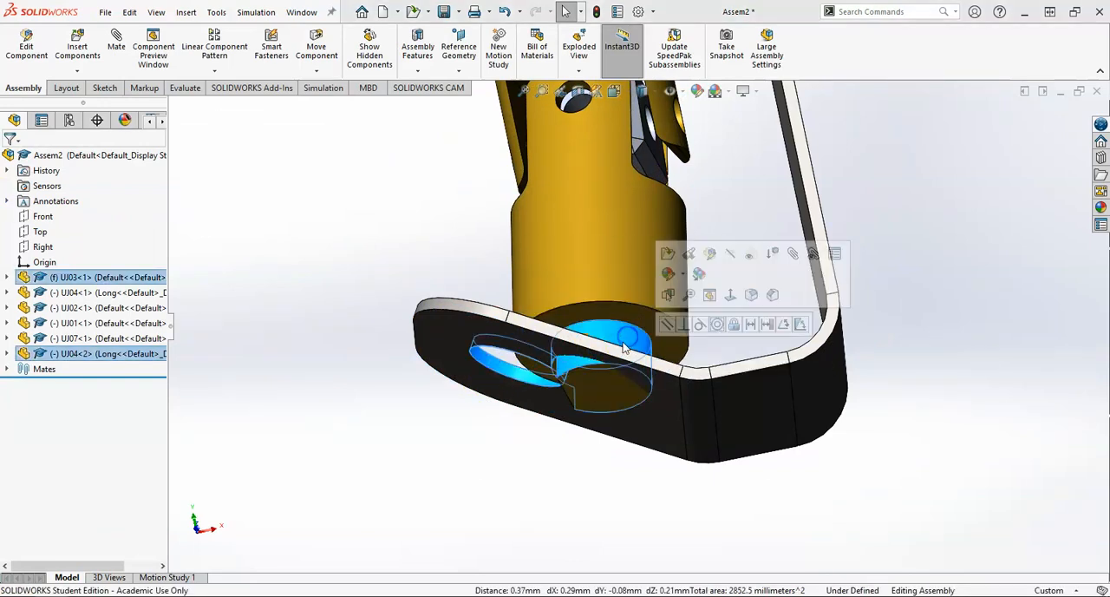
click(116, 43)
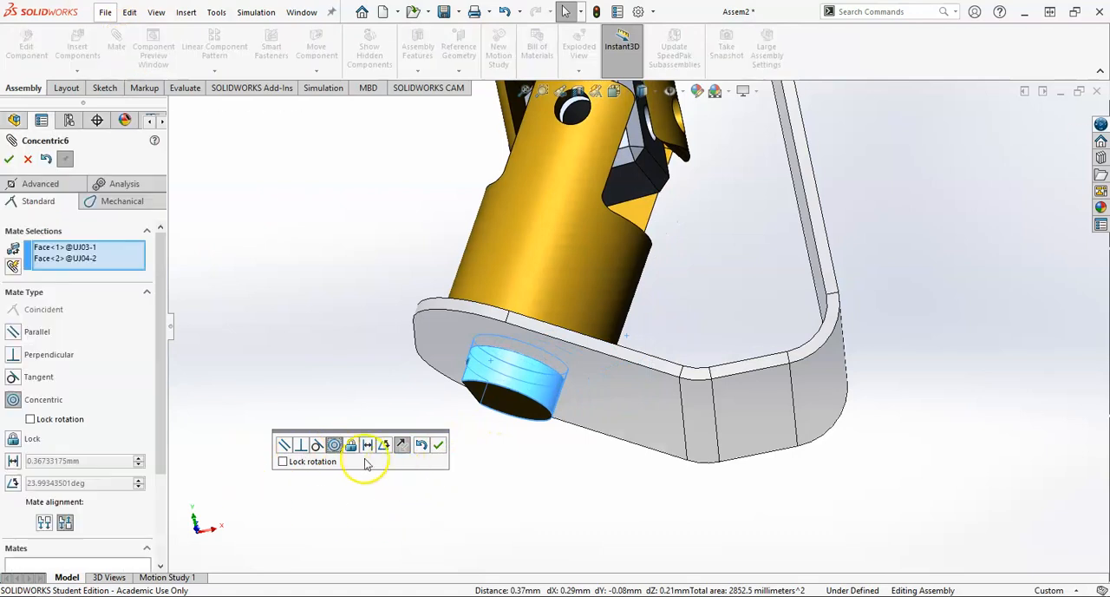
click(437, 447)
Step: Examine the second yoke's seating in the lower flange and the whole joint from several sides, and close the mate command
middle_drag(496, 374, 483, 415)
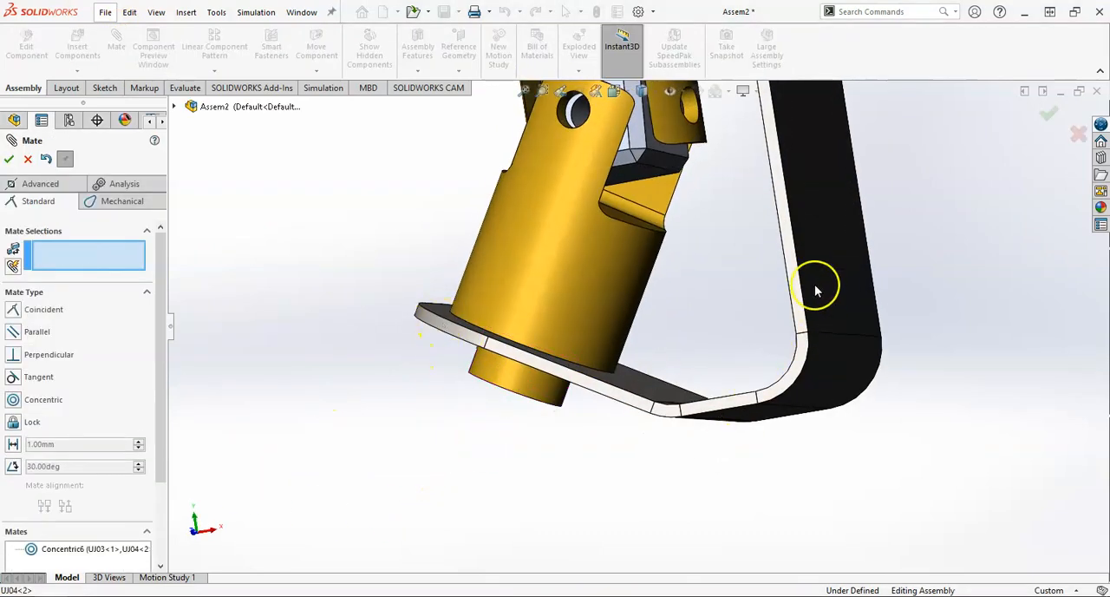
scroll(763, 238, up, 5)
middle_drag(706, 258, 694, 277)
scroll(665, 247, down, 3)
scroll(665, 234, up, 3)
scroll(641, 149, up, 2)
scroll(640, 175, down, 3)
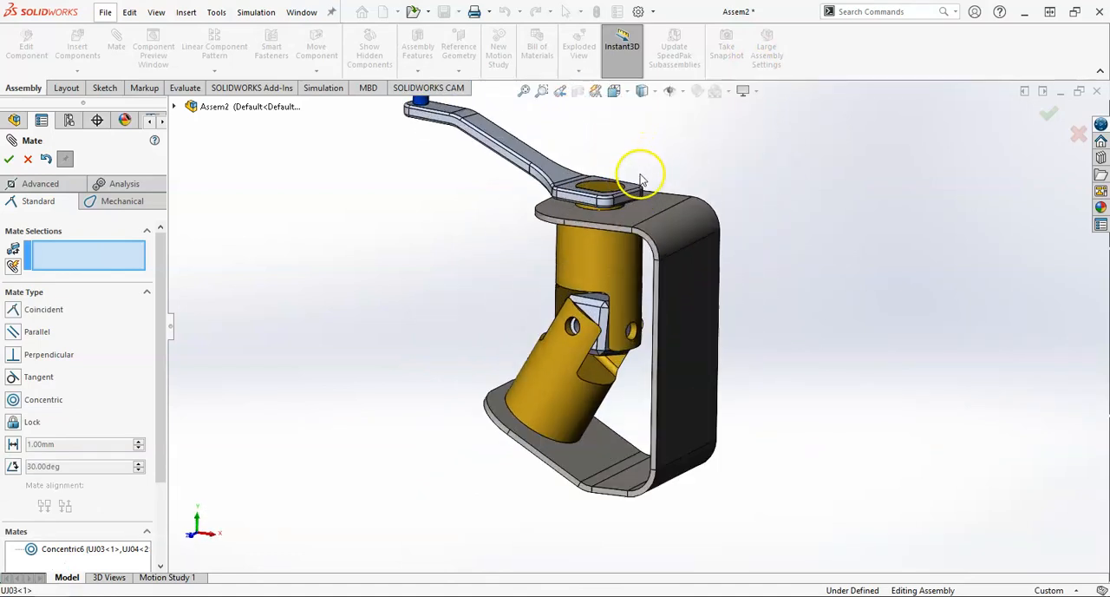
scroll(640, 178, down, 2)
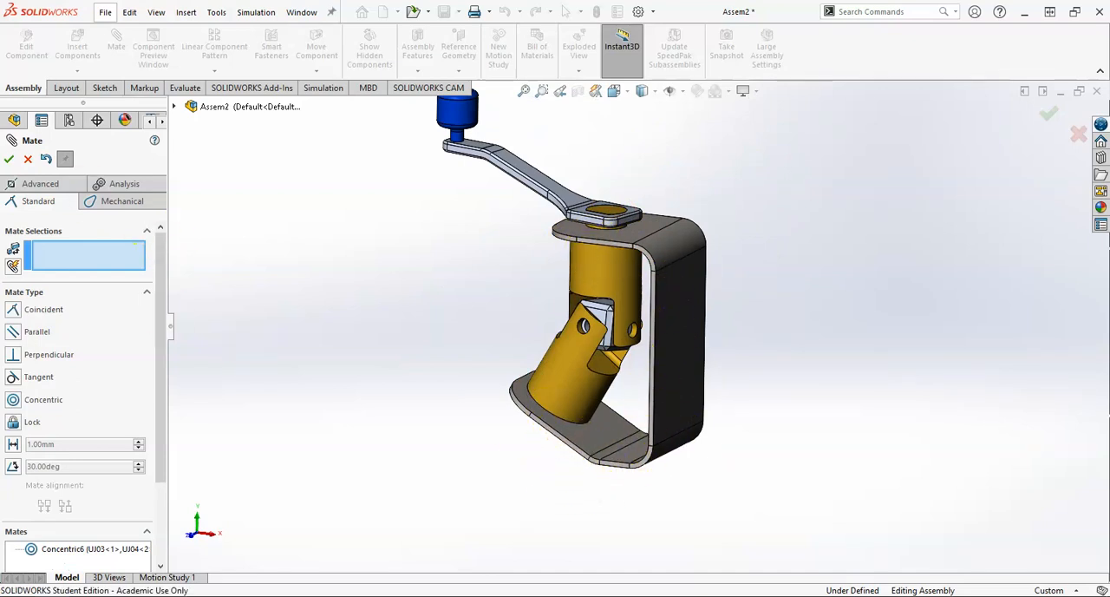
click(10, 160)
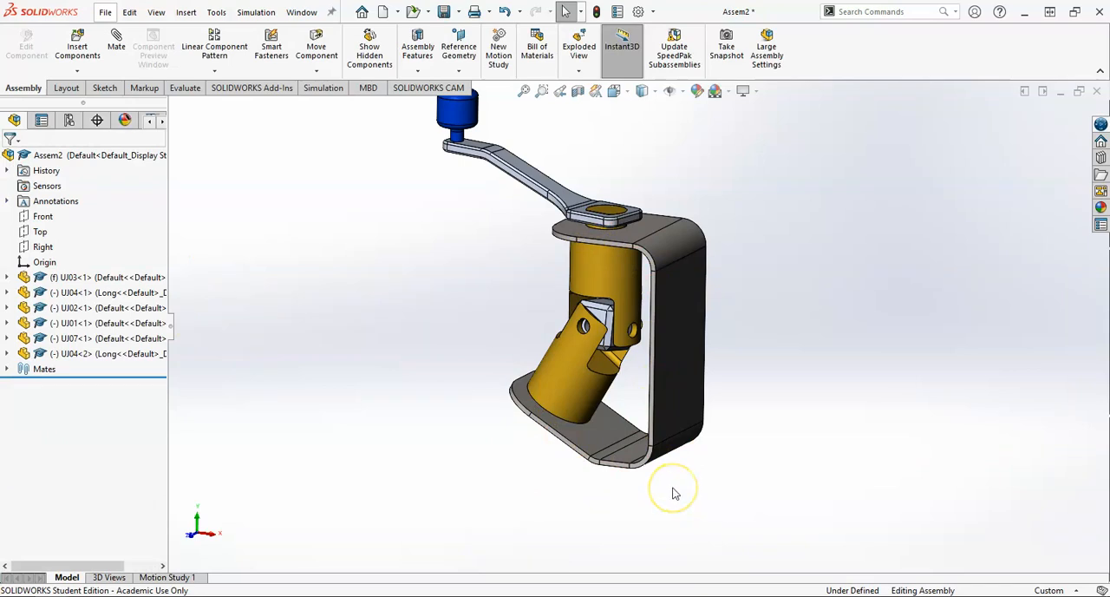
Step: Inspect the shaft end from below the lower flange and turn the handle to test the joint's motion
scroll(607, 417, down, 3)
middle_drag(611, 437, 623, 335)
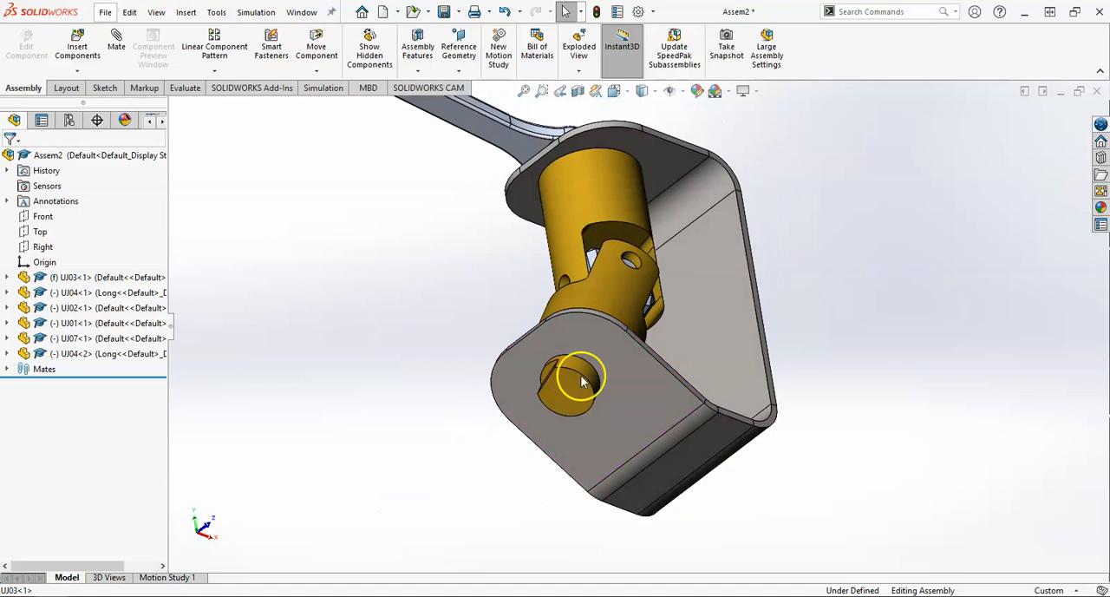
scroll(622, 334, down, 5)
scroll(580, 443, up, 5)
middle_drag(602, 290, 555, 347)
click(581, 141)
drag(581, 142, 728, 203)
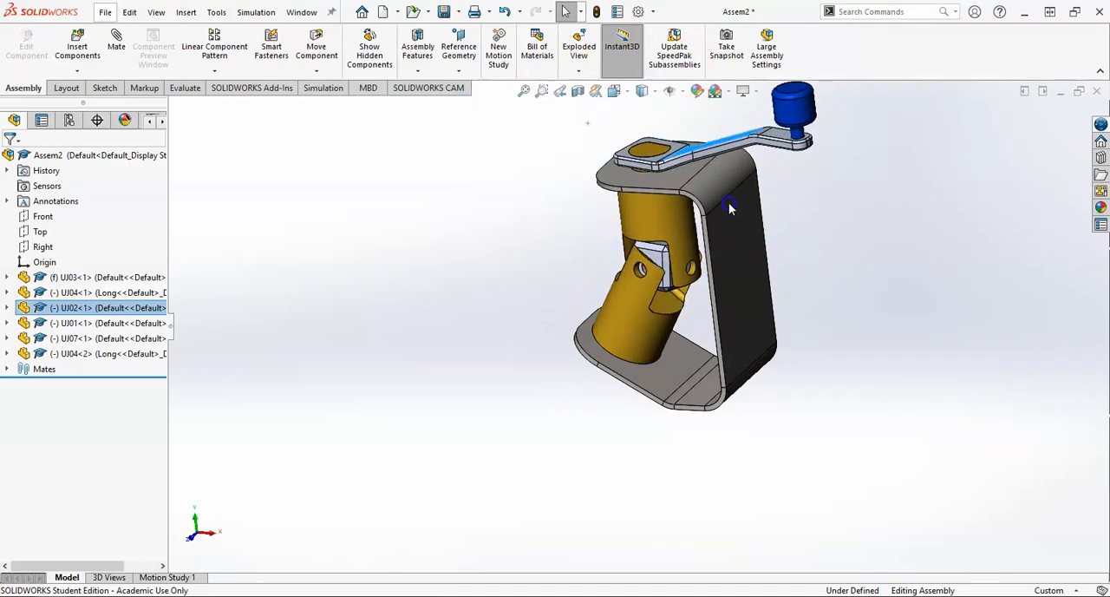
Step: Delete the concentric mate between the second yoke's shaft and the lower flange's hole
click(6, 368)
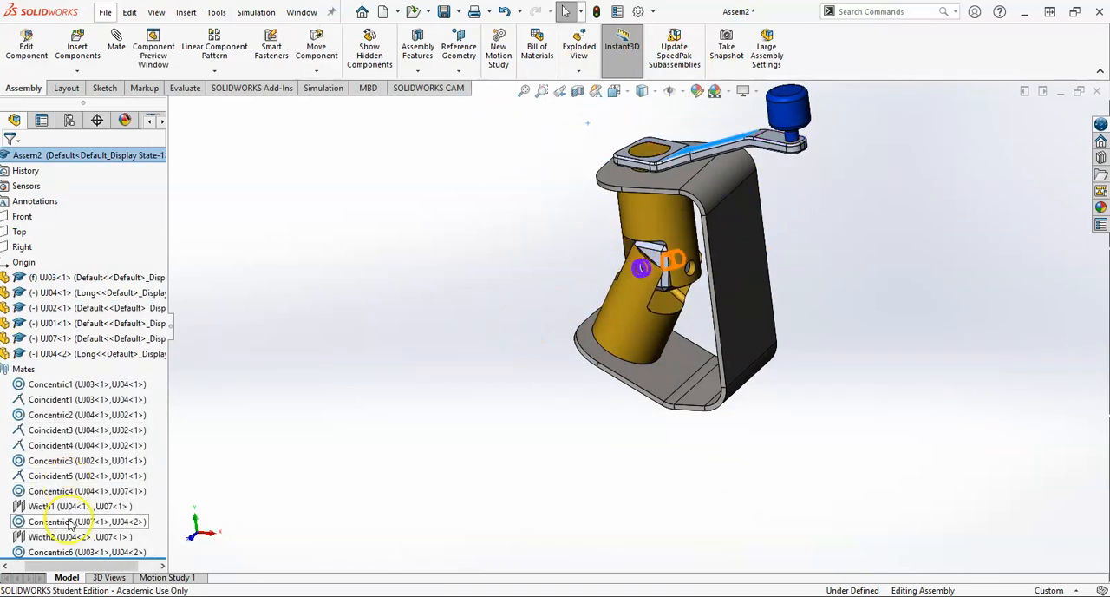
click(63, 552)
key(Delete)
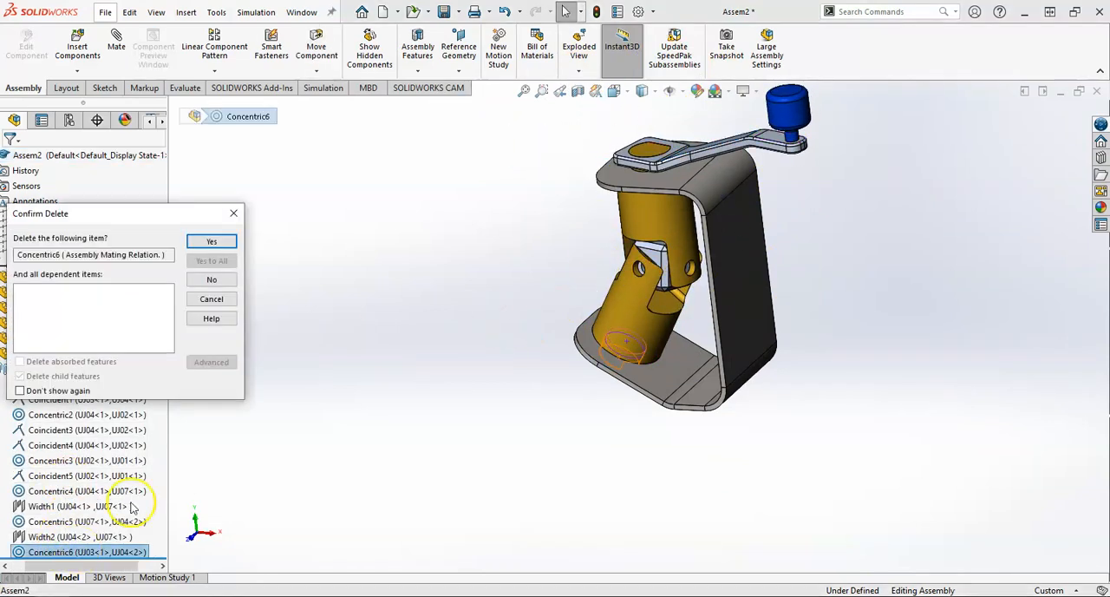
click(205, 239)
Step: Swing the second yoke away from the lower flange and mate its shoulder face parallel to the flange's flat face
scroll(629, 351, down, 4)
drag(627, 345, 581, 243)
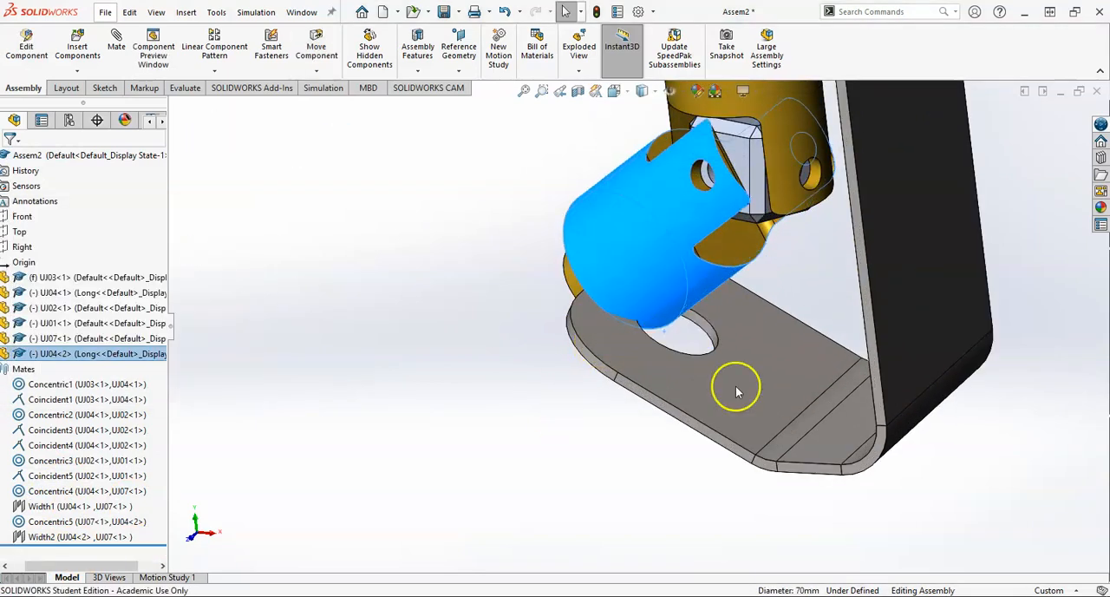
click(734, 389)
middle_drag(696, 438, 767, 385)
click(494, 254)
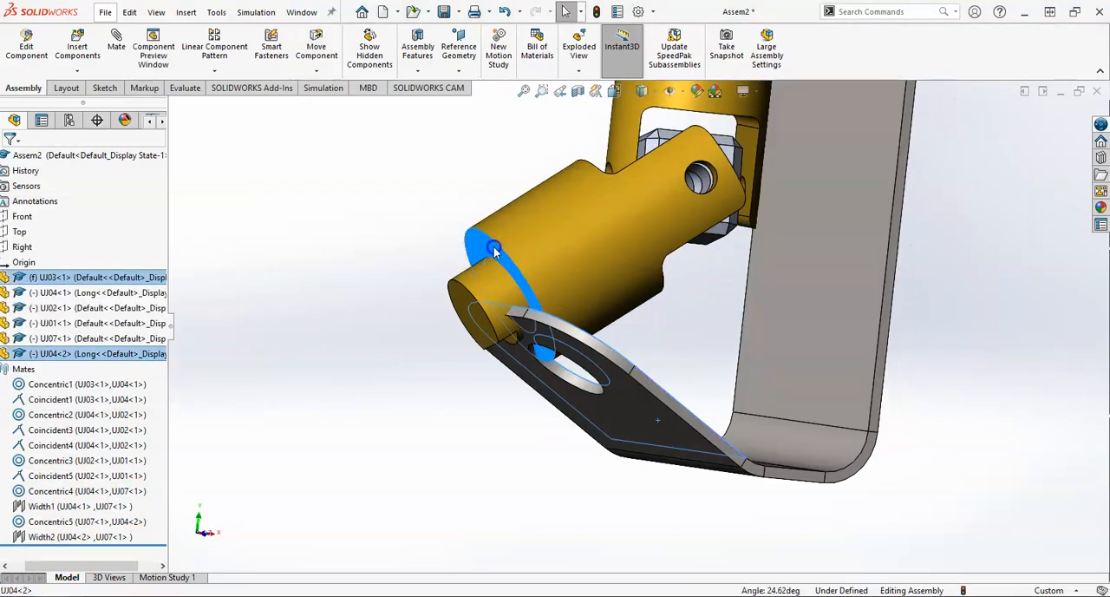
click(659, 165)
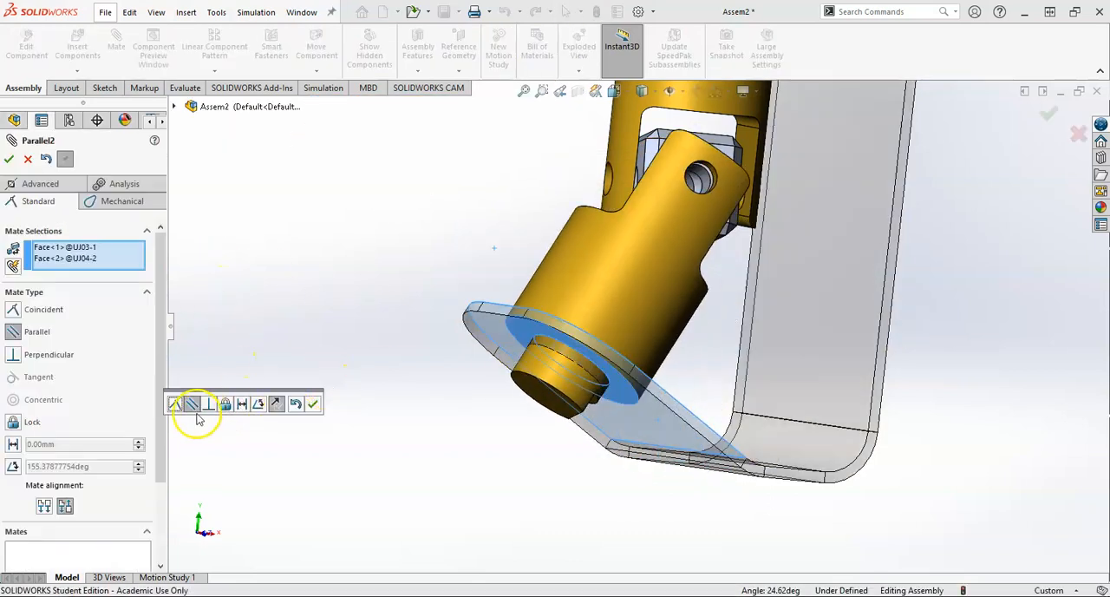
click(10, 160)
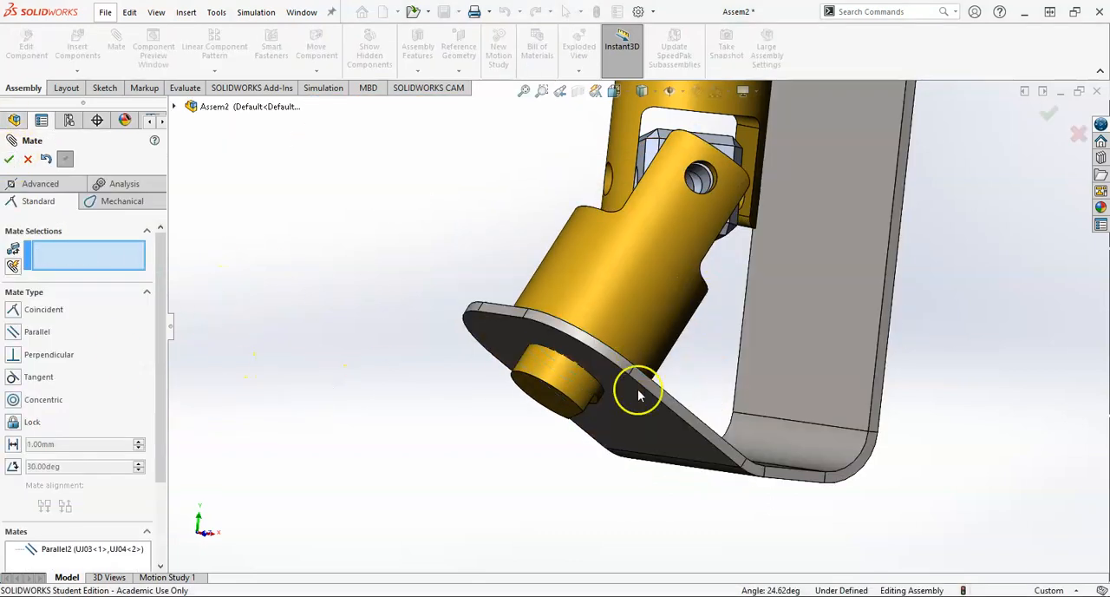
Step: Move the second yoke to check how the joint turns with the parallel mate, and close the mate command
scroll(608, 398, down, 3)
scroll(537, 323, up, 3)
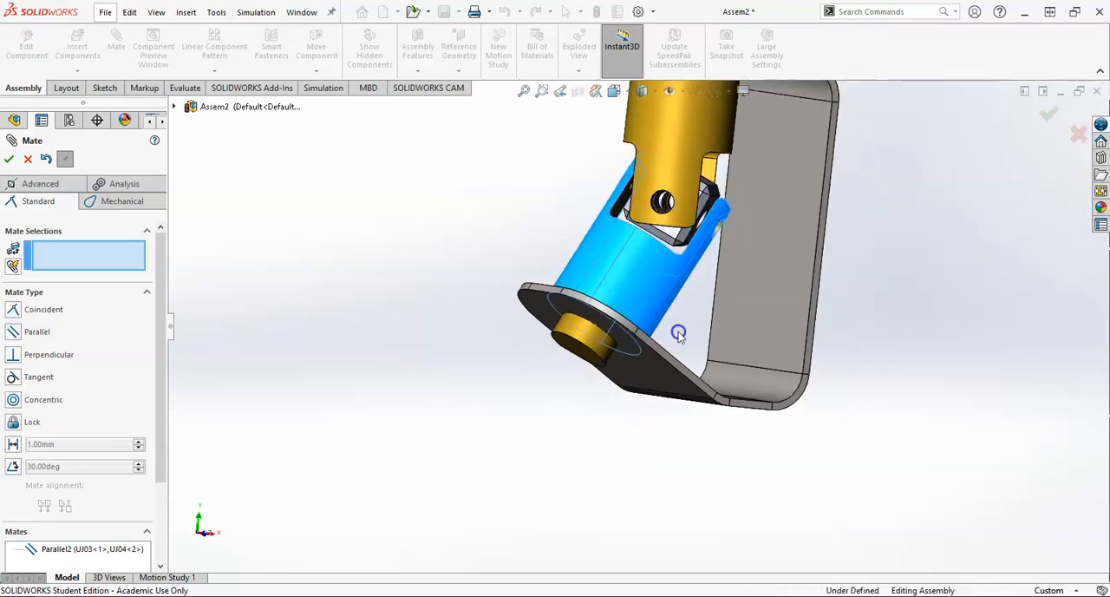
middle_drag(651, 327, 627, 323)
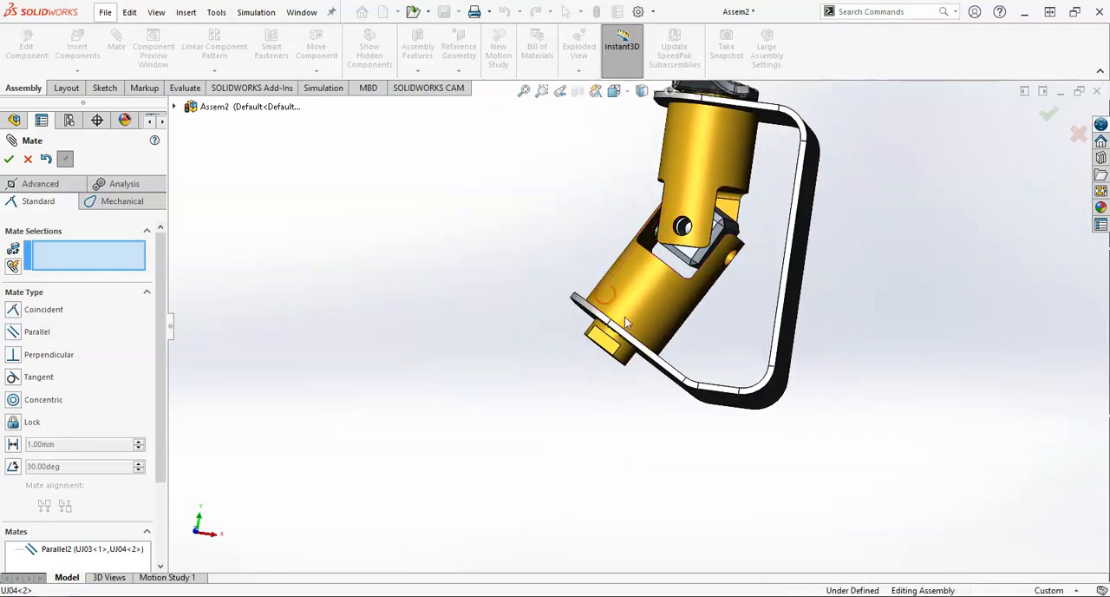
middle_drag(641, 359, 663, 364)
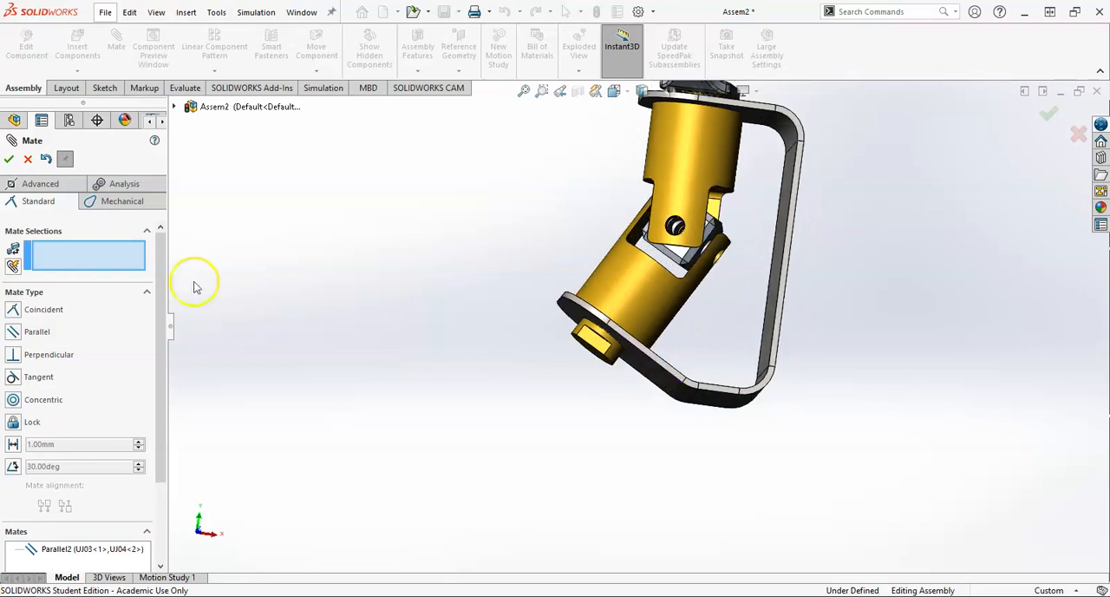
click(24, 160)
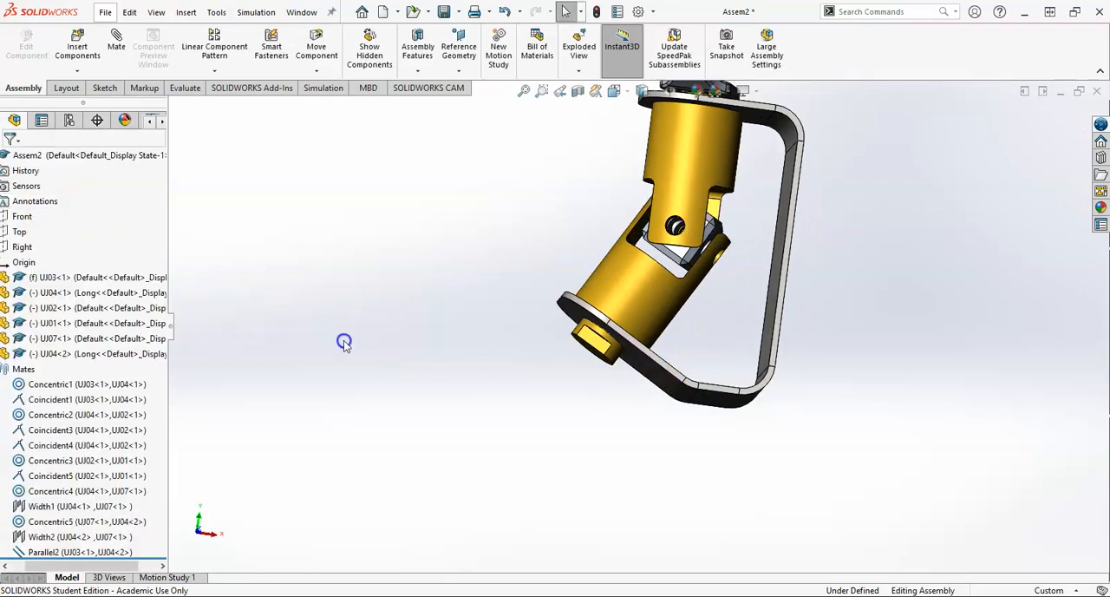
Step: Open the mount (UJ03) for editing within the assembly, rebuilding and saving the assembly as Assem2.SLDASM in the Universal Joint folder
click(6, 368)
middle_drag(682, 335, 769, 248)
click(767, 244)
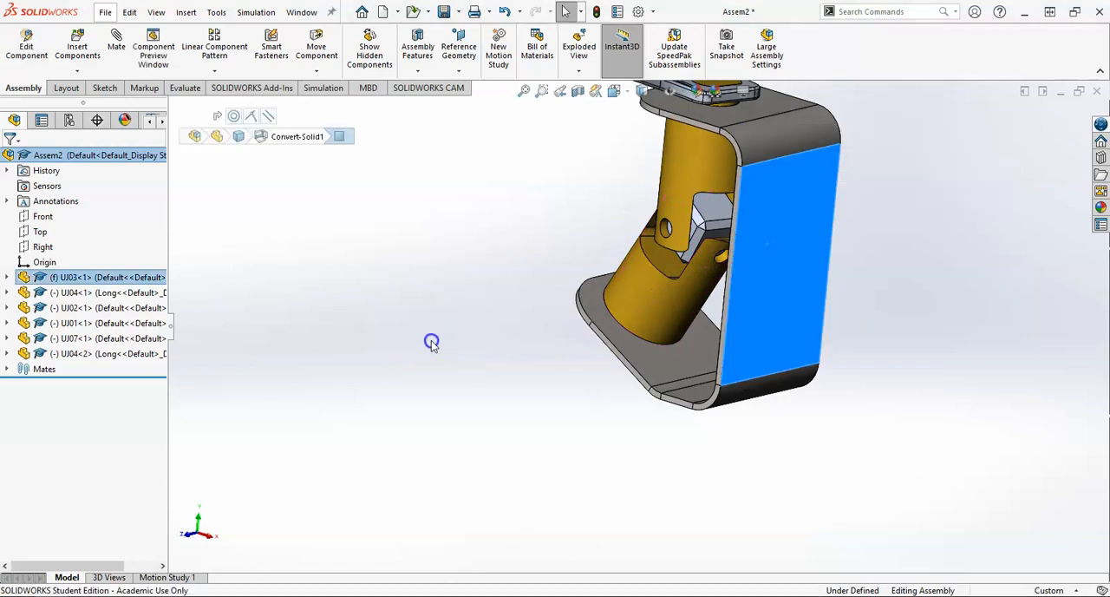
click(431, 342)
right_click(764, 250)
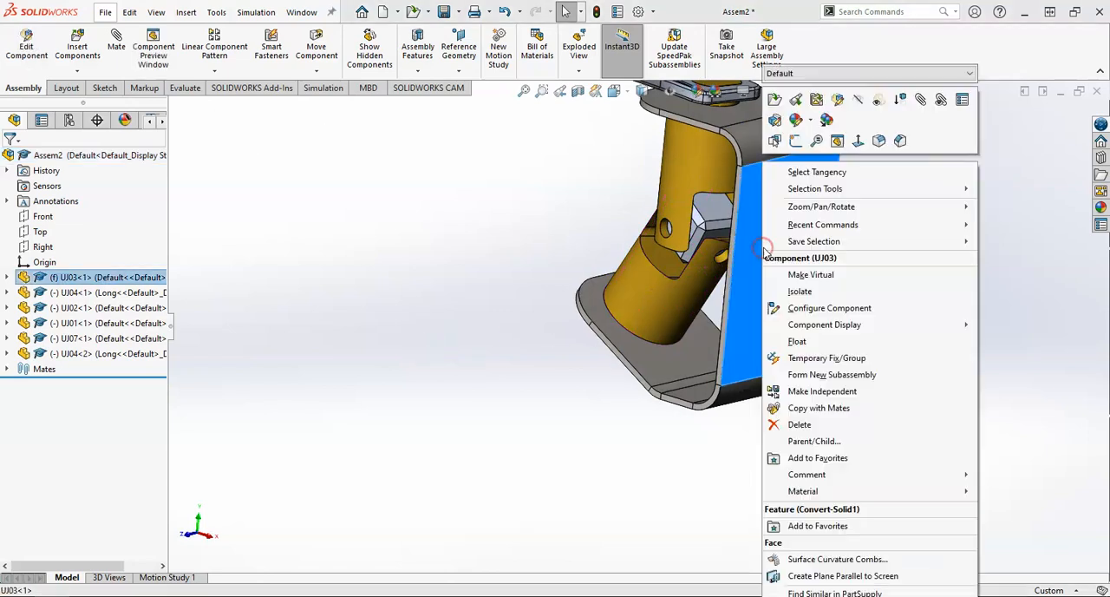
click(838, 104)
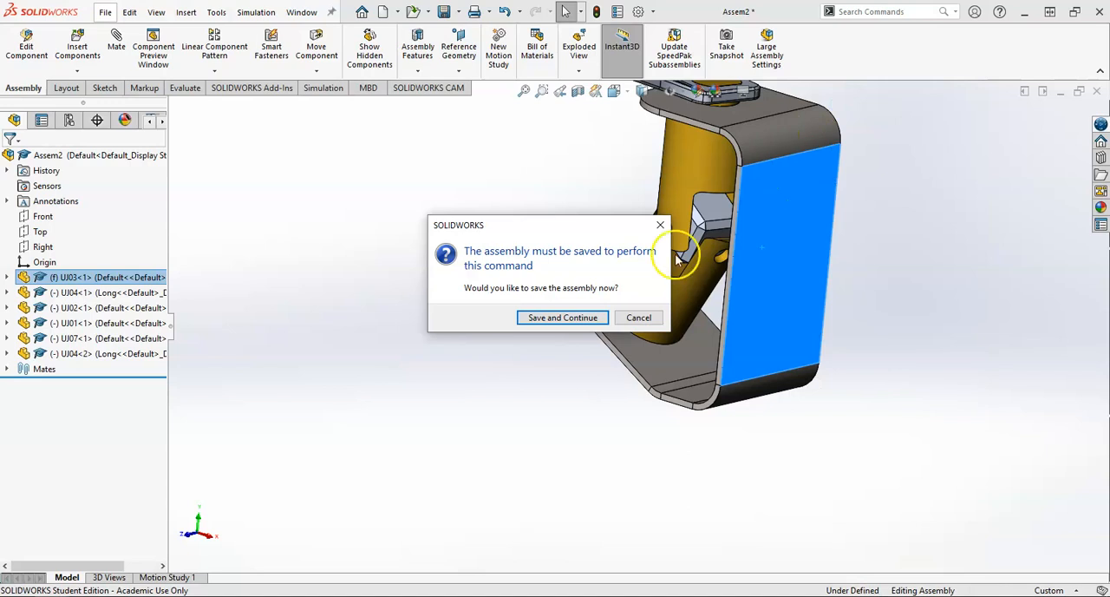
click(552, 318)
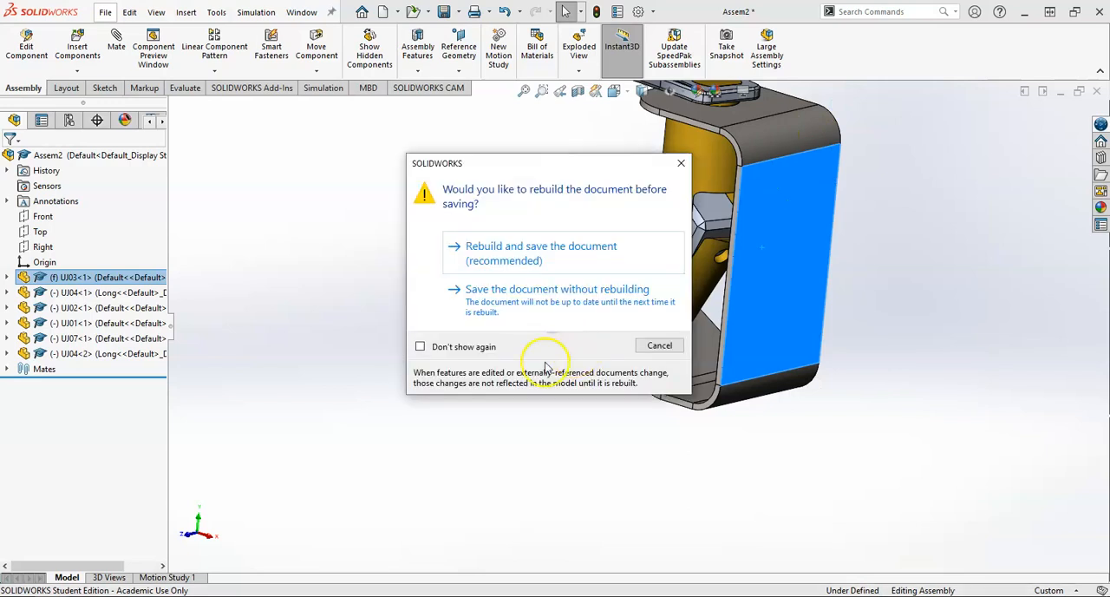
click(516, 263)
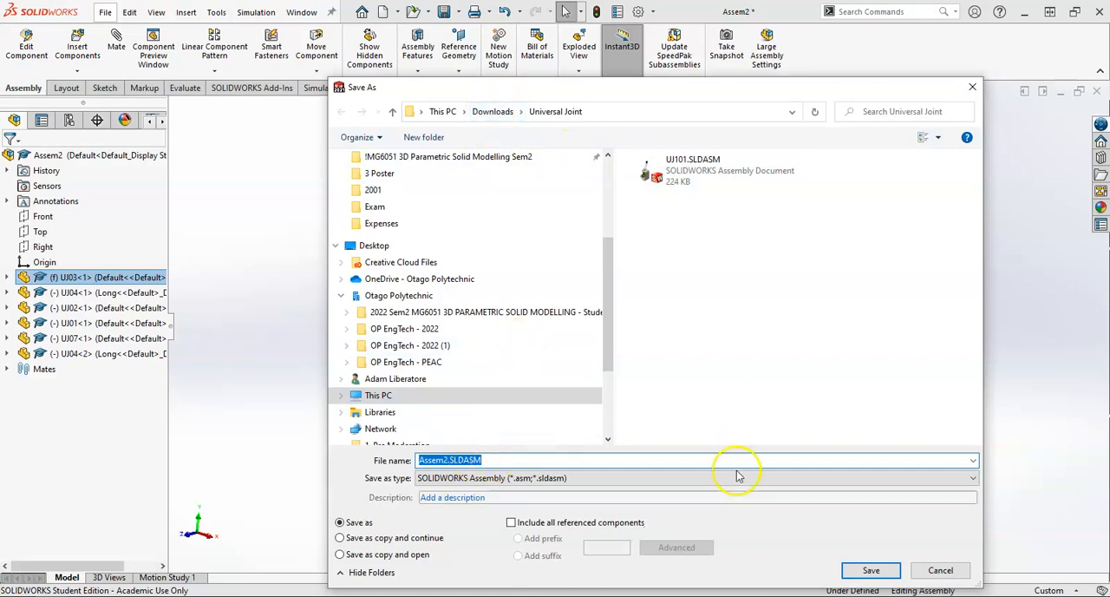
click(859, 572)
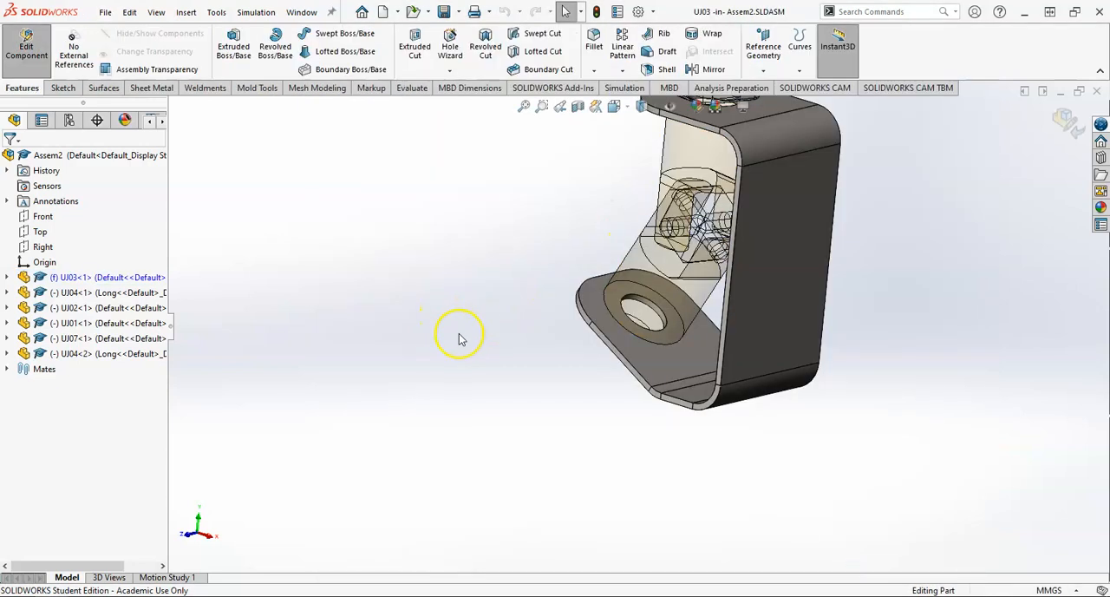
Step: Open the base profile sketch of the mount's thin extrusion, check its dimensions from the front, and return to the assembly
scroll(547, 338, up, 2)
scroll(712, 208, down, 1)
scroll(704, 176, up, 1)
scroll(704, 176, down, 1)
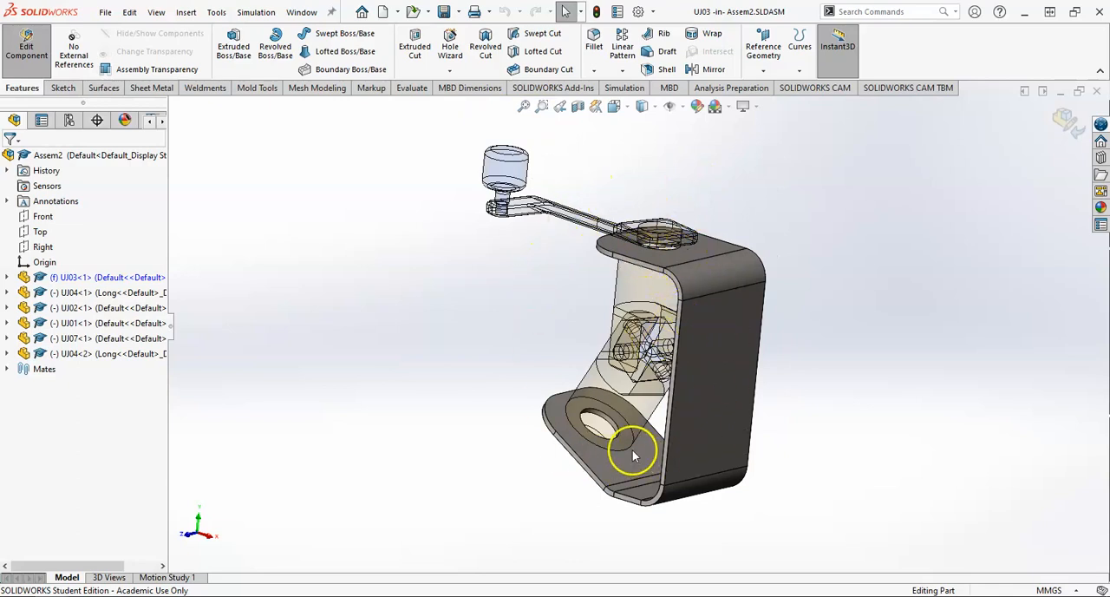
middle_drag(641, 326, 614, 223)
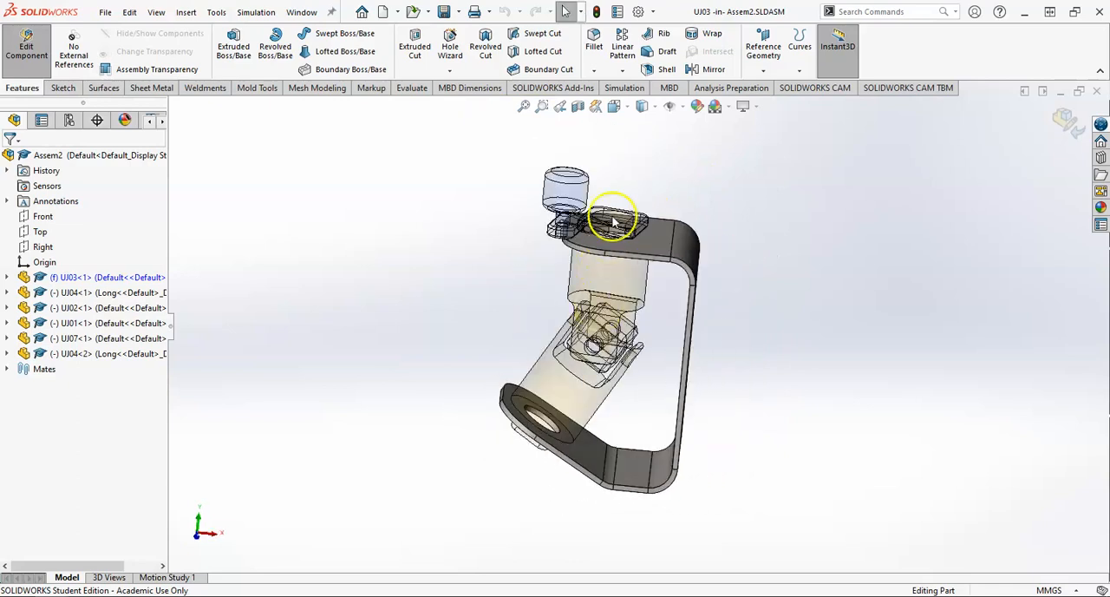
click(7, 276)
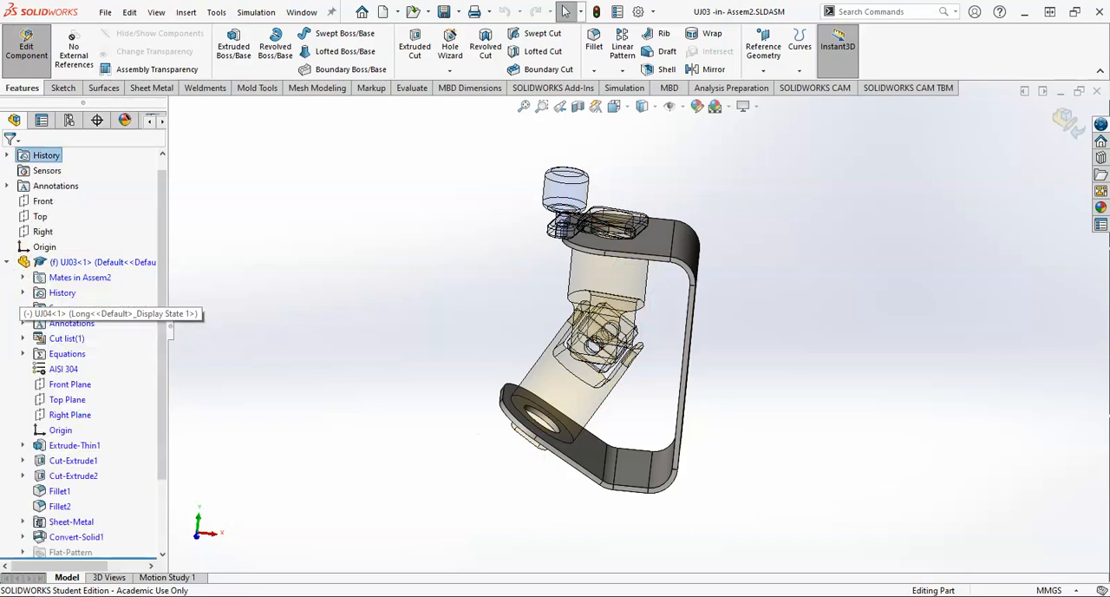
click(22, 445)
click(78, 460)
click(95, 422)
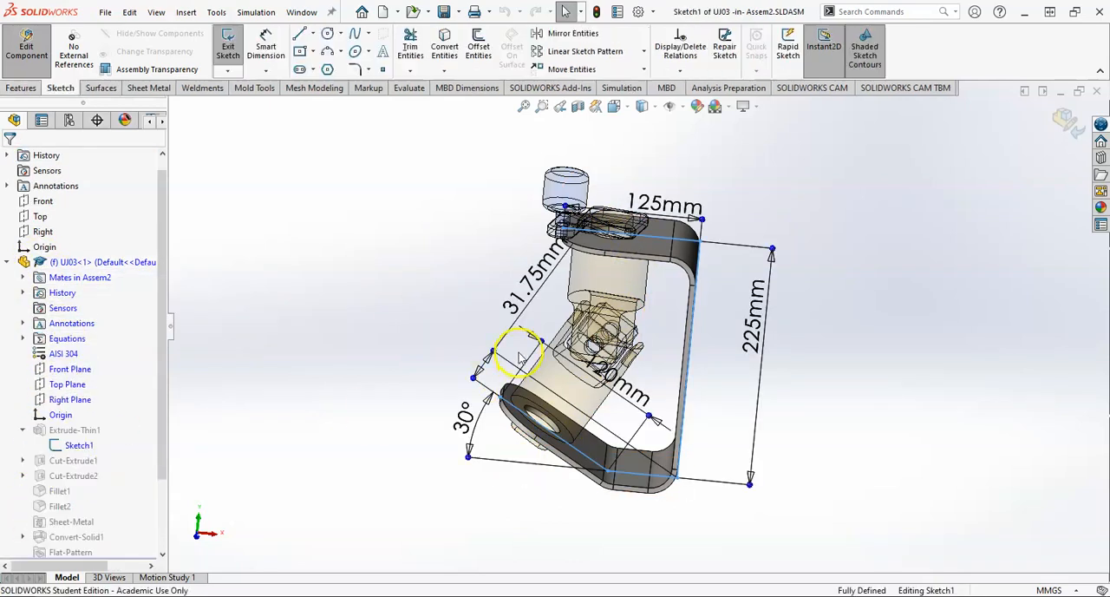
key(space)
click(955, 227)
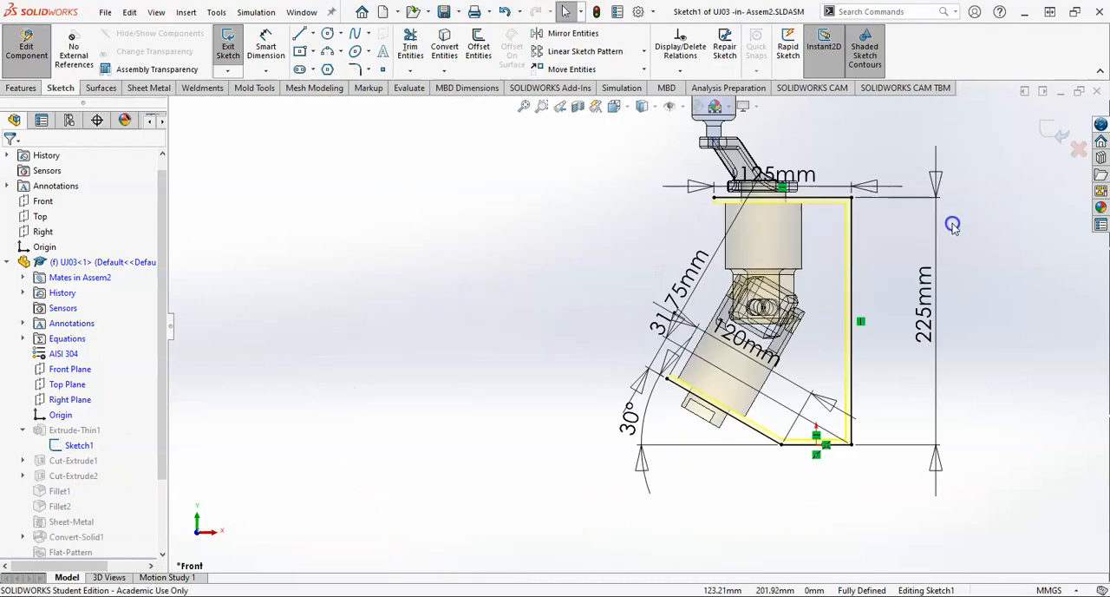
scroll(815, 314, down, 1)
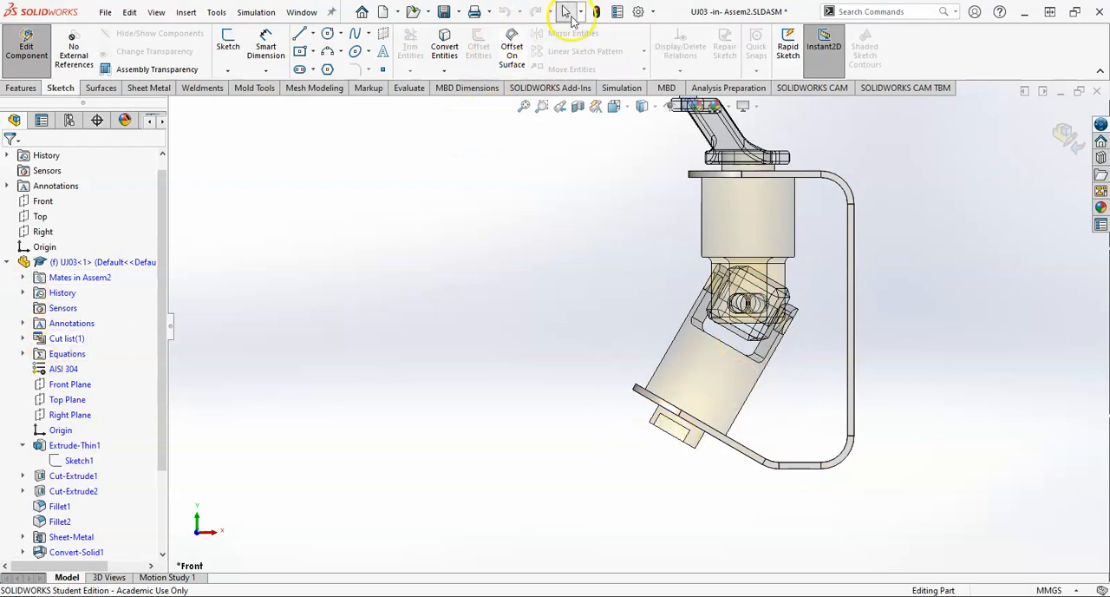
scroll(870, 282, up, 7)
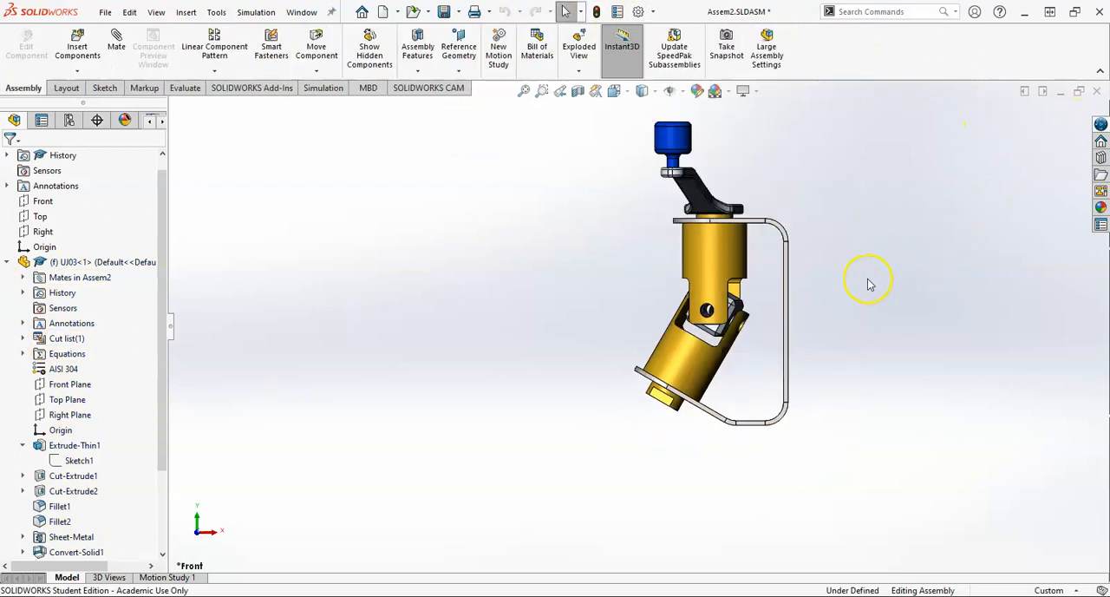
Step: Turn the crank arm about the upper flange to check how the universal joint rotates
scroll(711, 278, down, 5)
scroll(626, 408, down, 3)
mouse_move(609, 425)
middle_down()
mouse_move(600, 431)
mouse_move(619, 469)
middle_up()
scroll(612, 460, up, 4)
middle_drag(588, 368, 533, 359)
scroll(587, 341, down, 3)
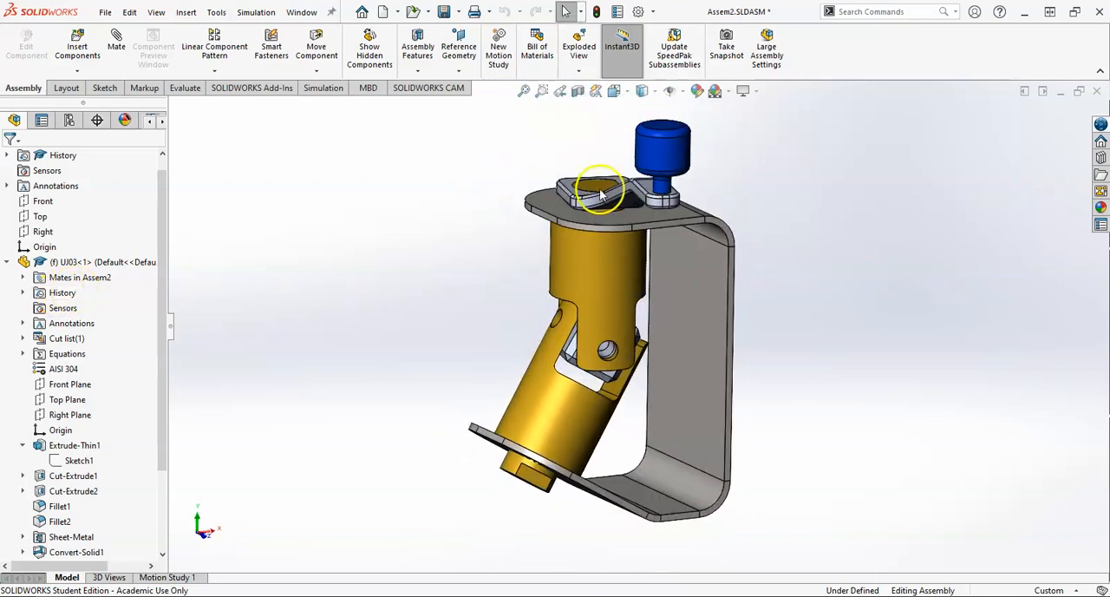
drag(639, 186, 525, 186)
key(Escape)
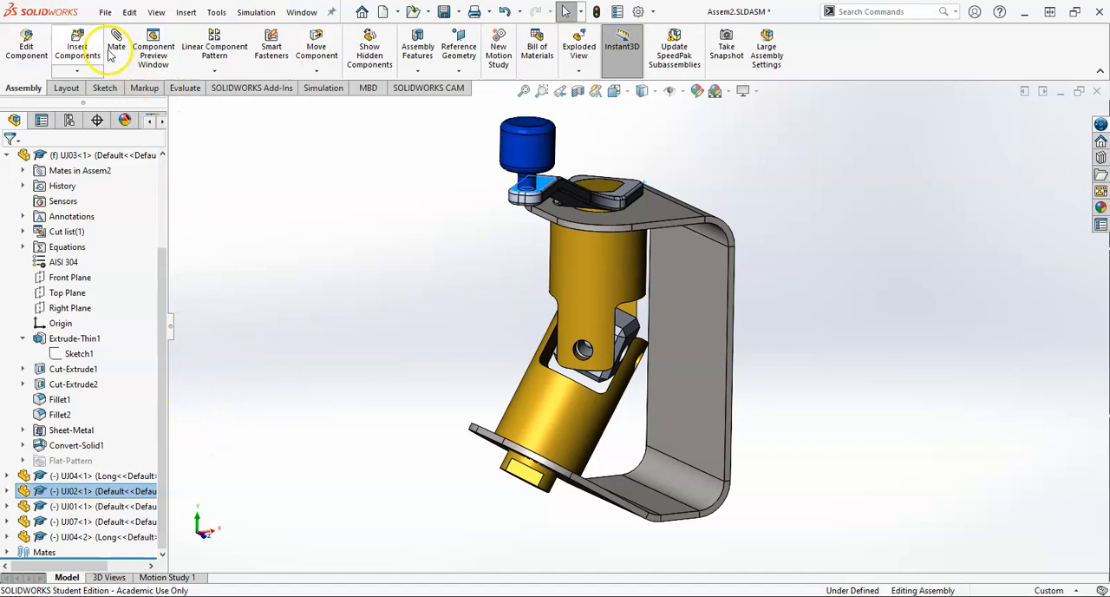
Step: Insert the pin UJ05.SLDPRT in its Long configuration and place it beside the joint
click(77, 44)
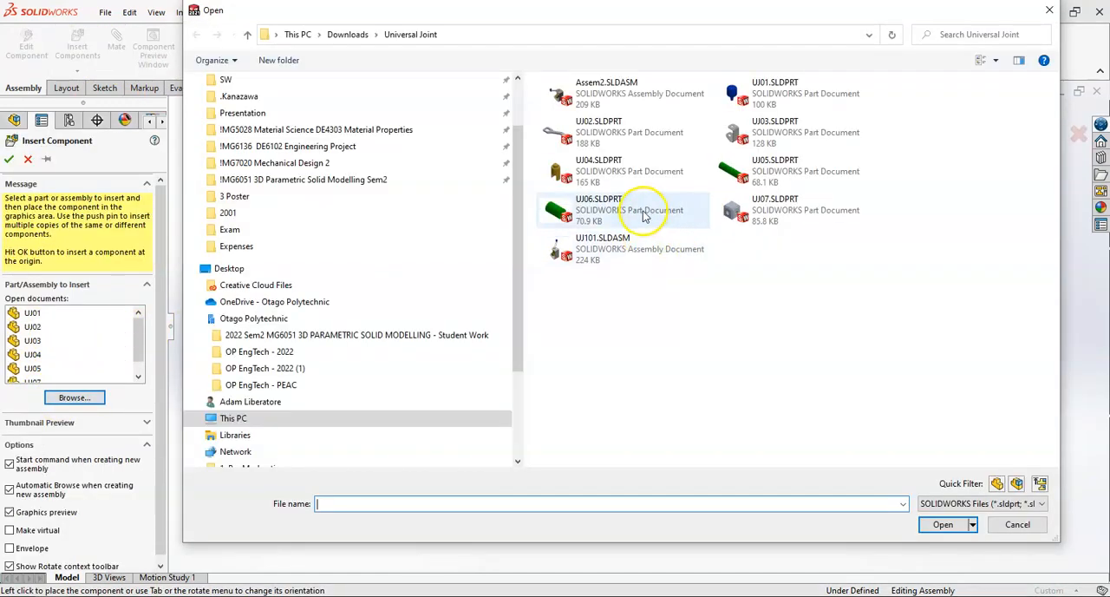
click(798, 164)
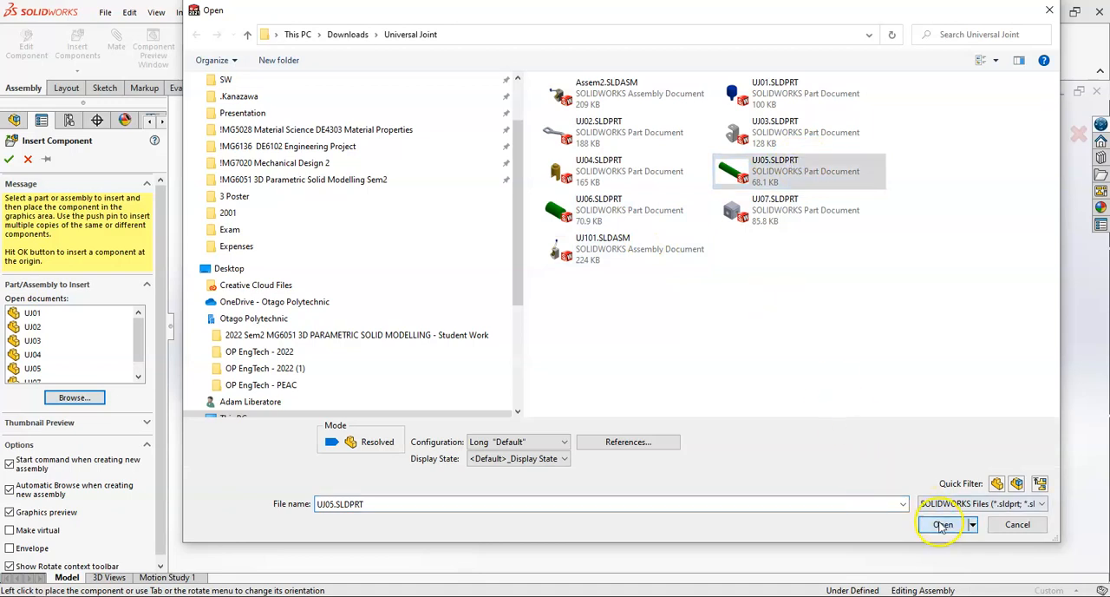
click(943, 524)
click(503, 344)
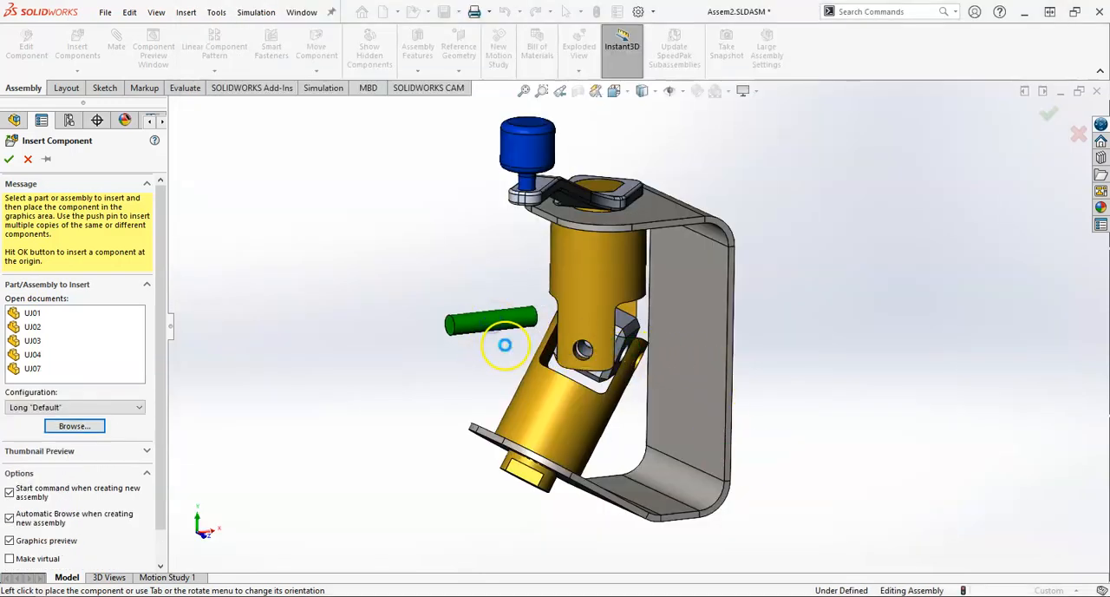
Step: Mate the long pin's cylindrical face concentric with the hole in the centre block
click(480, 330)
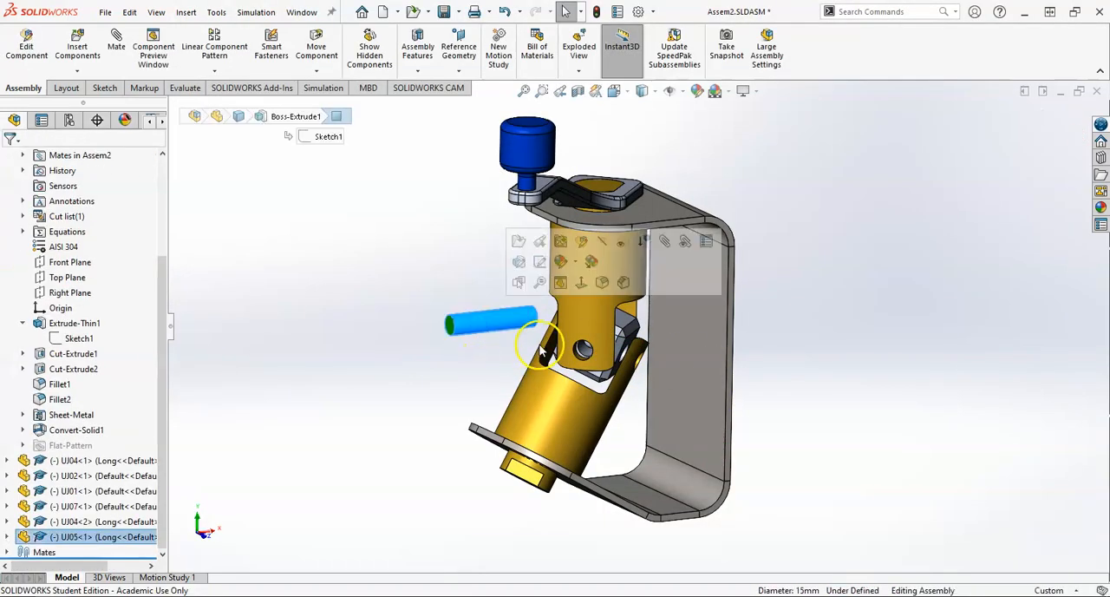
ctrl+click(585, 351)
scroll(586, 352, down, 3)
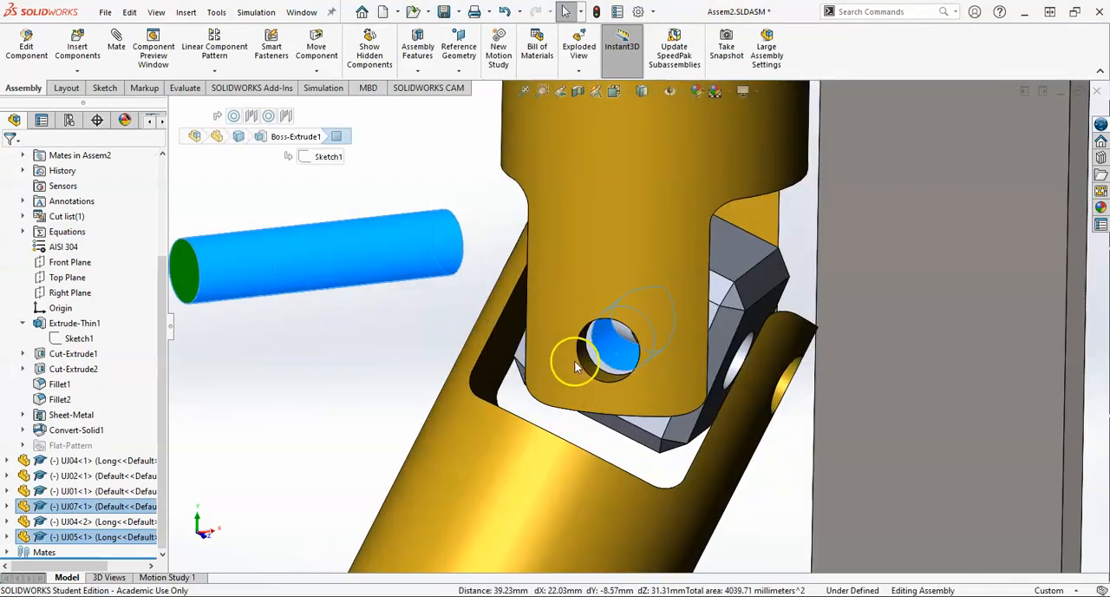
click(116, 43)
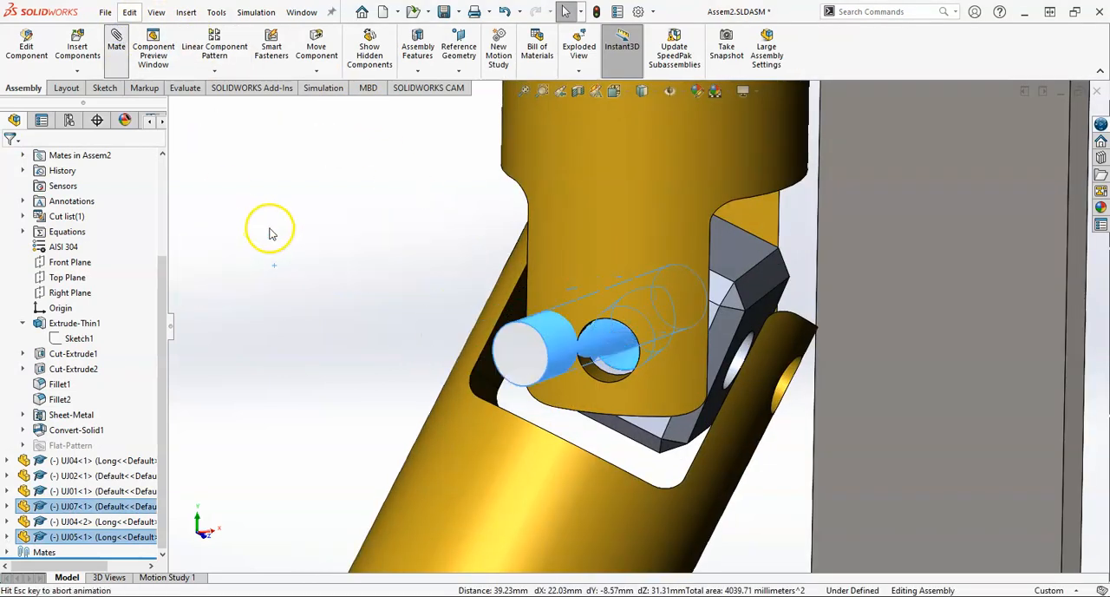
click(265, 217)
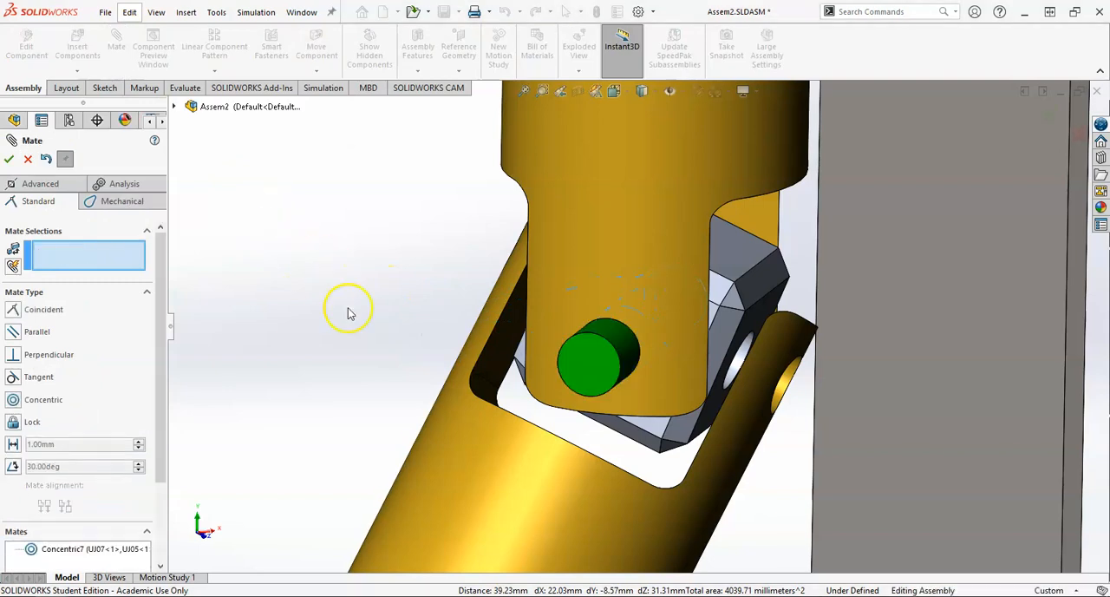
Step: Mate the long pin's end face tangent to the first yoke's outer cylindrical face, and close the mate command
click(586, 356)
click(574, 288)
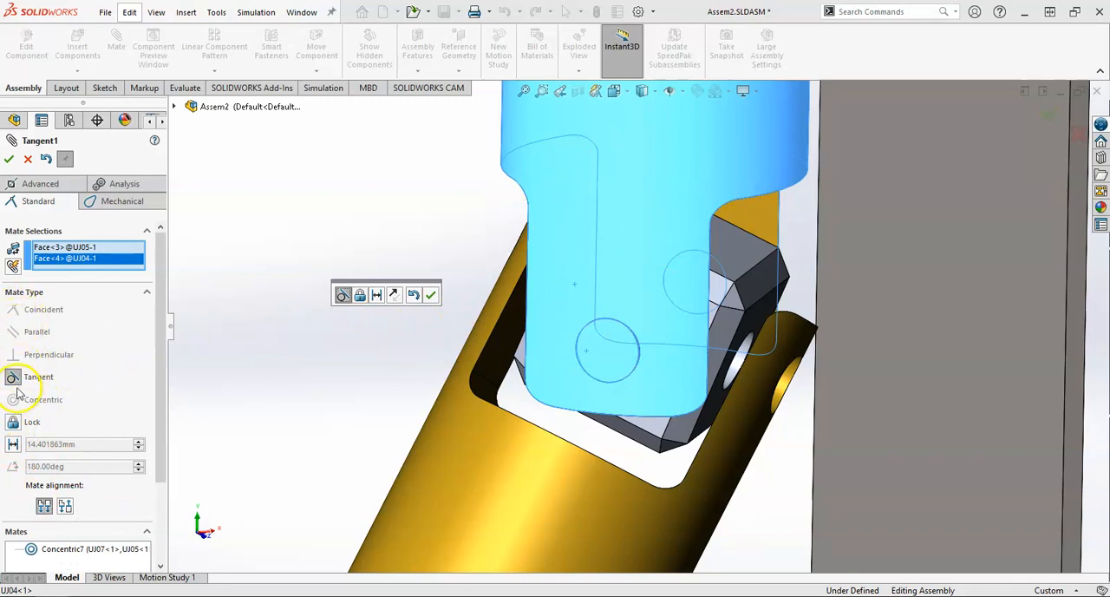
click(431, 295)
middle_drag(433, 260, 599, 314)
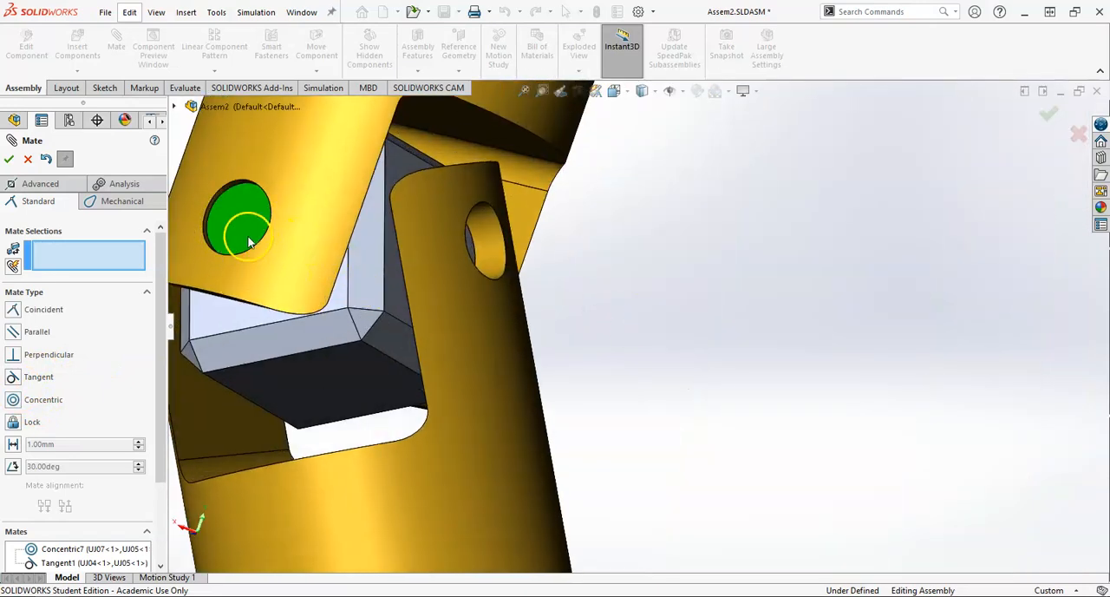
scroll(298, 231, up, 5)
middle_drag(379, 236, 251, 249)
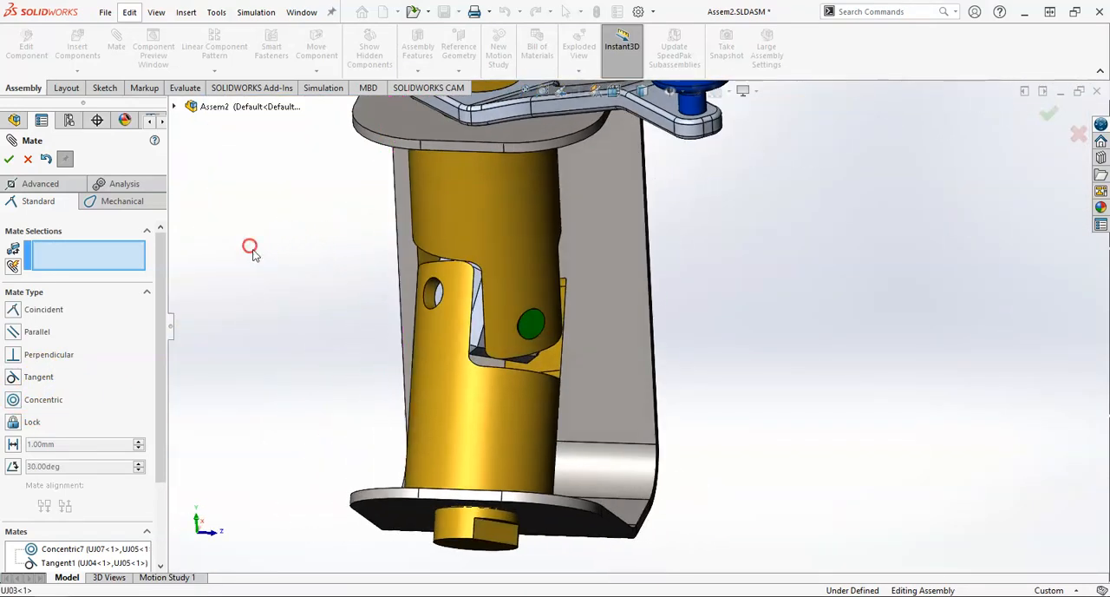
click(9, 158)
Step: Insert the pin UJ06.SLDPRT in its Short configuration and place it beside the joint
click(77, 45)
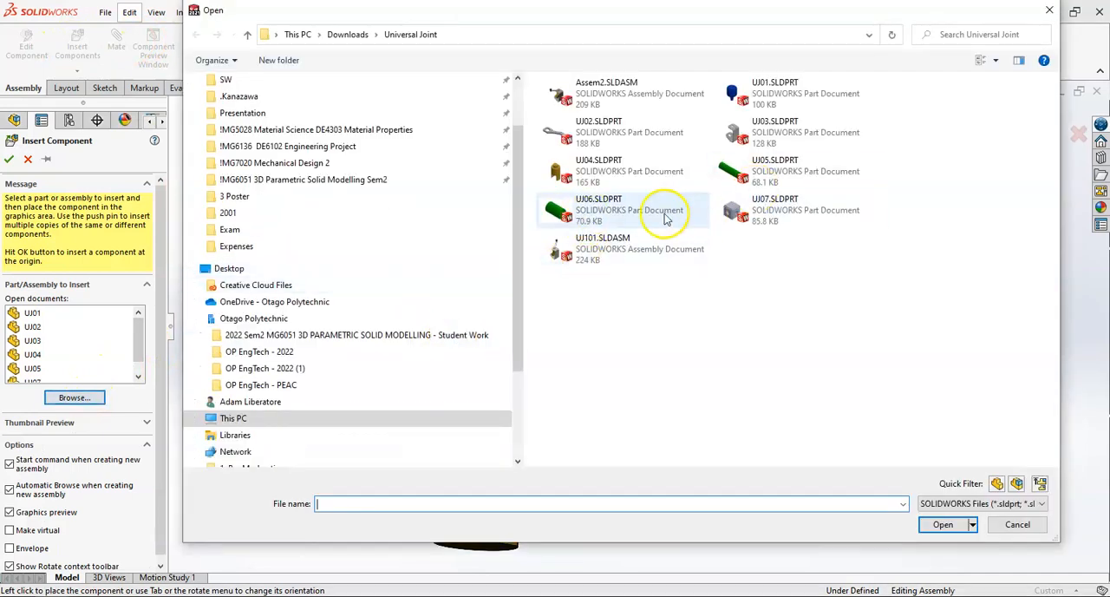
click(665, 217)
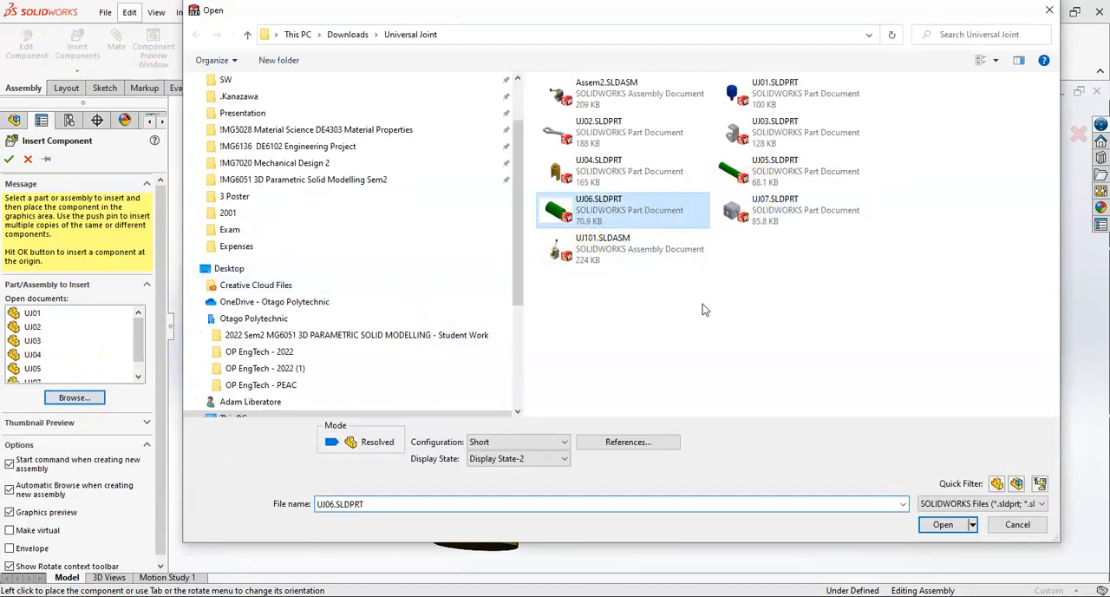
click(943, 525)
middle_drag(366, 373, 384, 367)
click(783, 372)
Step: Mate the short pin's cylindrical face concentric with the centre block's cross hole, reached through the second yoke's hole
click(780, 374)
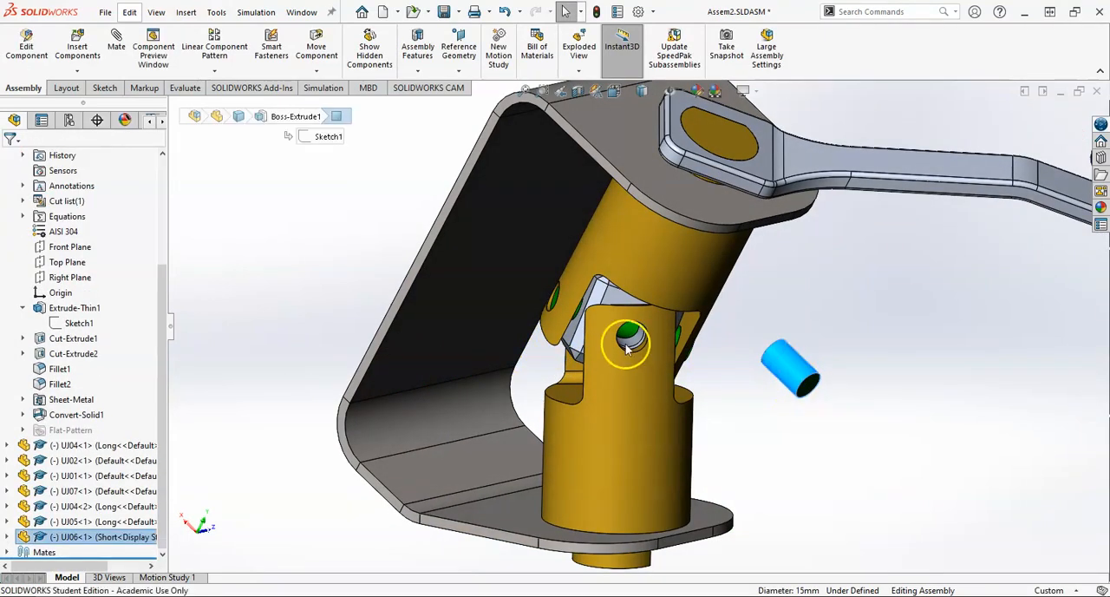
scroll(627, 345, down, 3)
ctrl+click(644, 338)
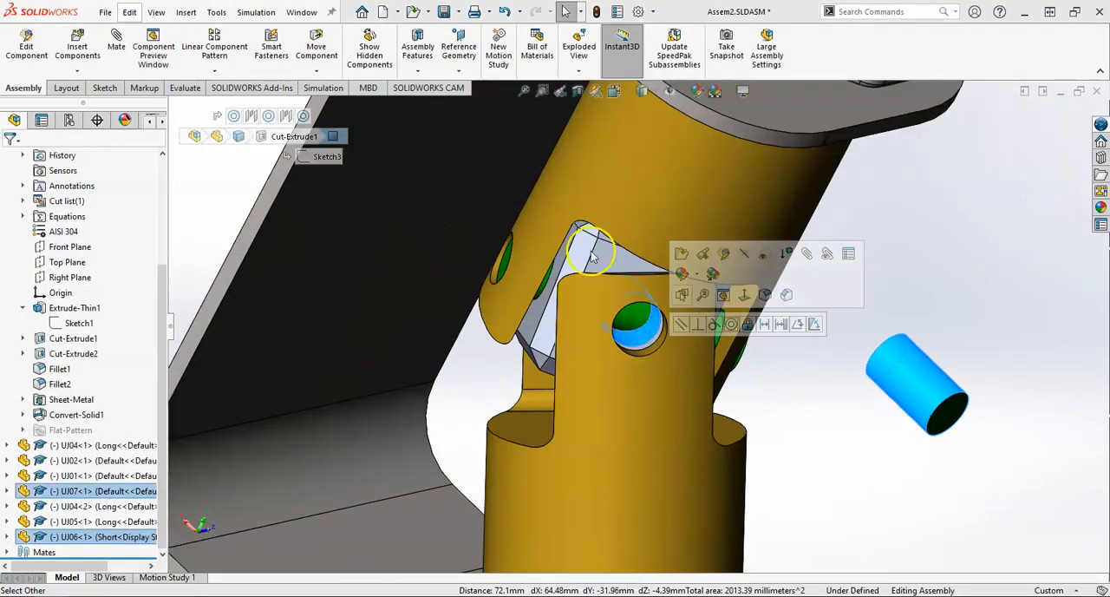
click(116, 46)
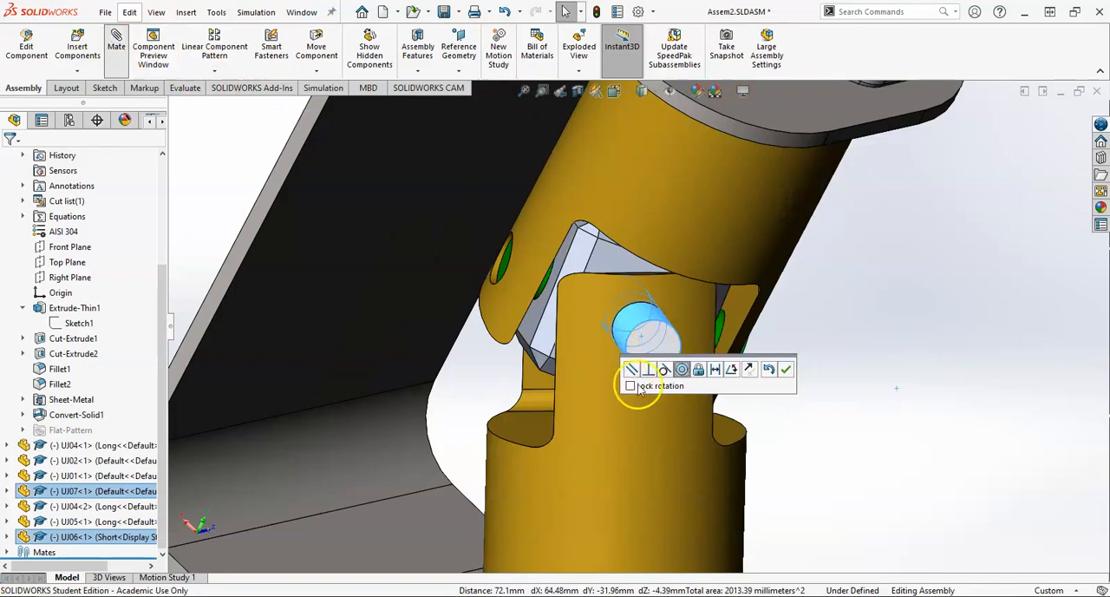
click(786, 370)
click(664, 345)
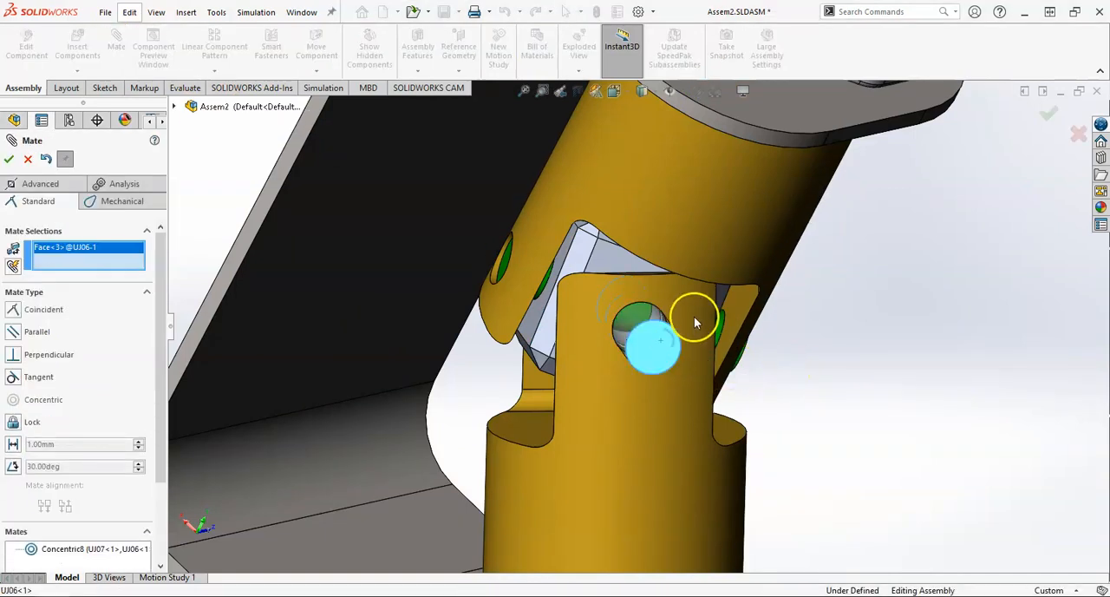
click(704, 389)
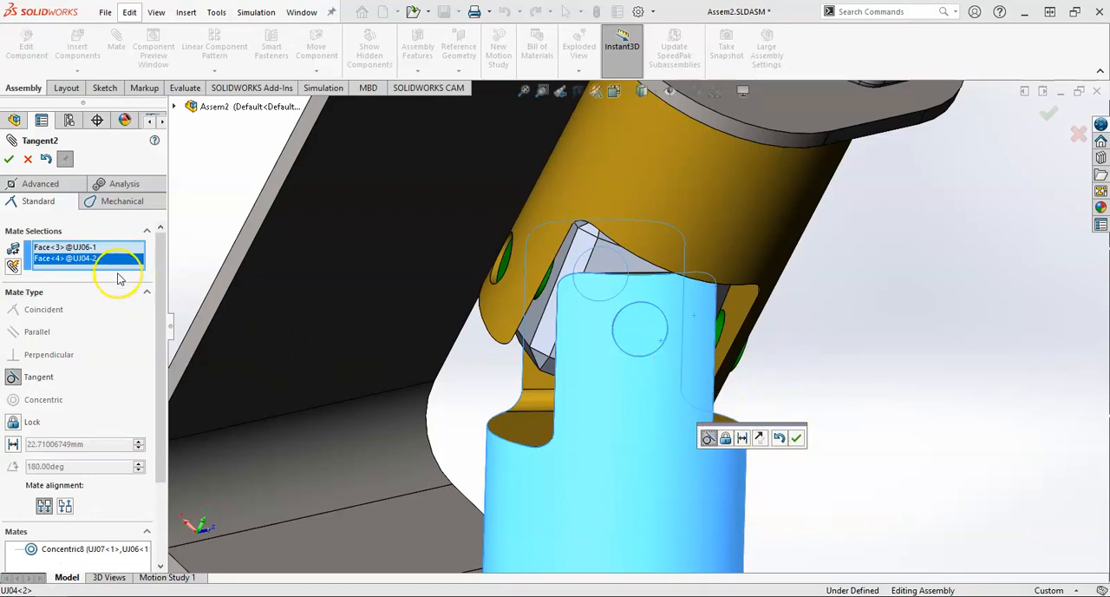
key(Escape)
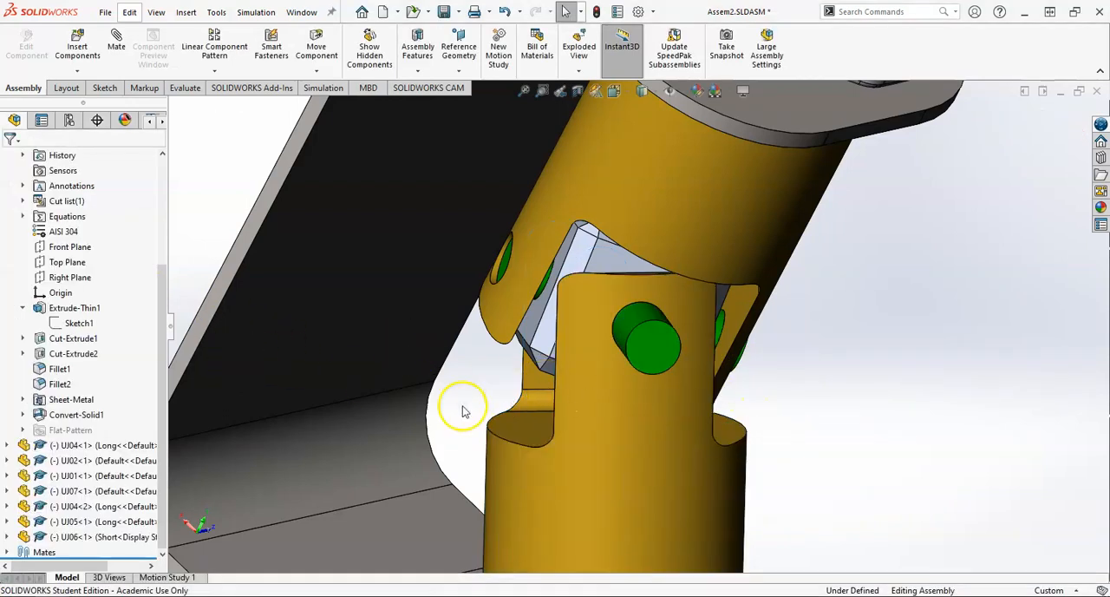
Step: Pull the short pin out of the second yoke along its axis until its inner end face is accessible
click(617, 356)
drag(618, 356, 882, 393)
middle_drag(883, 392, 911, 416)
middle_drag(691, 388, 858, 442)
middle_drag(713, 358, 635, 315)
mouse_move(707, 455)
middle_down()
mouse_move(791, 416)
mouse_move(852, 417)
mouse_move(697, 476)
mouse_move(711, 469)
middle_up()
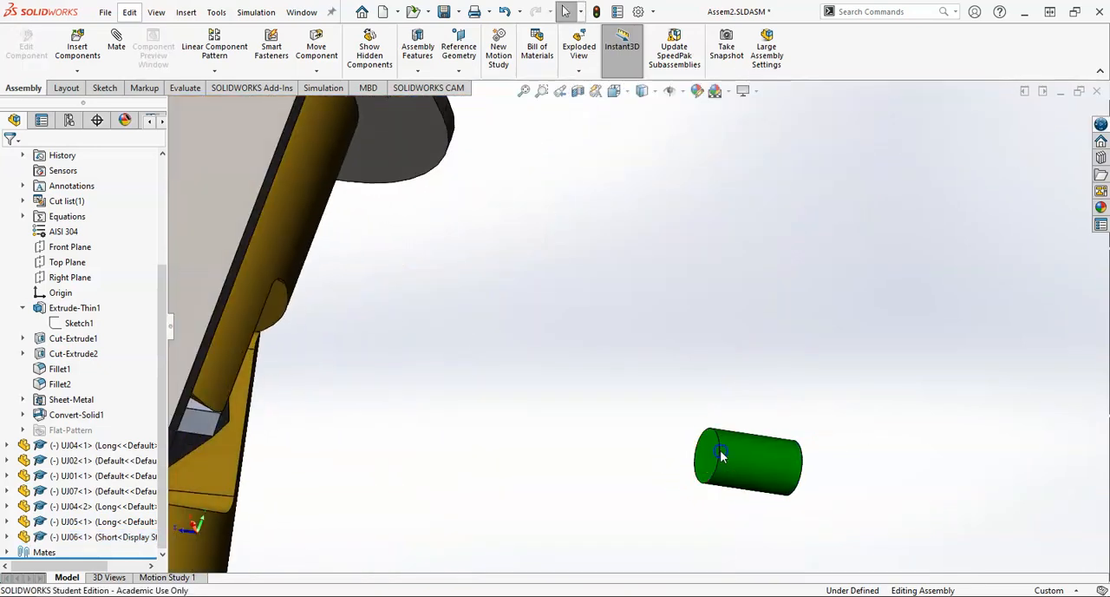
Step: Mate the short pin's inner end face tangent to the long pin's cylindrical face, and close the mate command
click(704, 456)
middle_drag(646, 360, 472, 346)
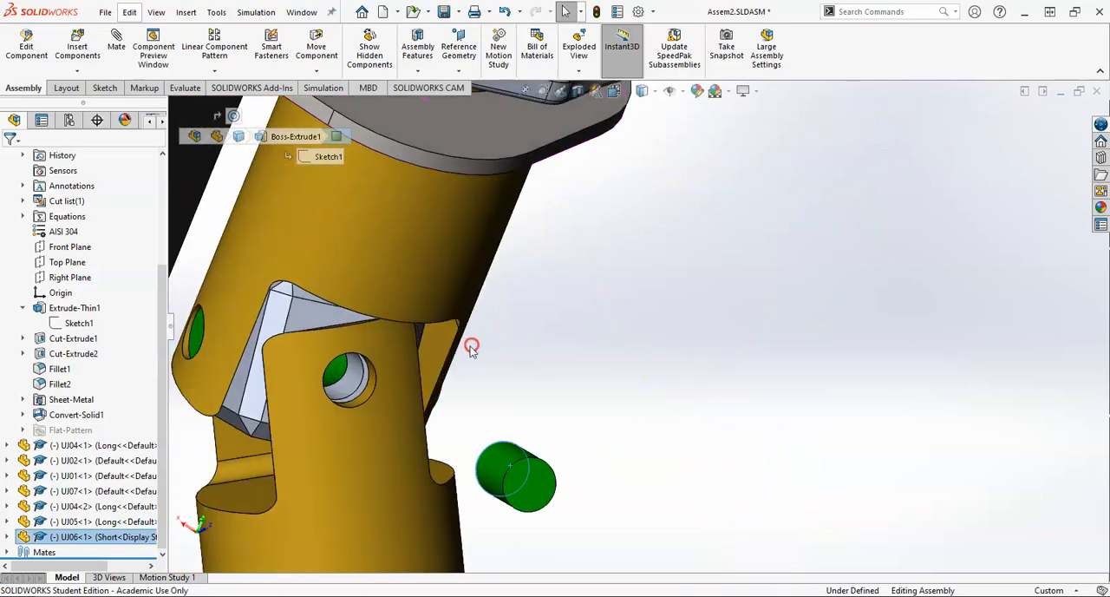
click(345, 375)
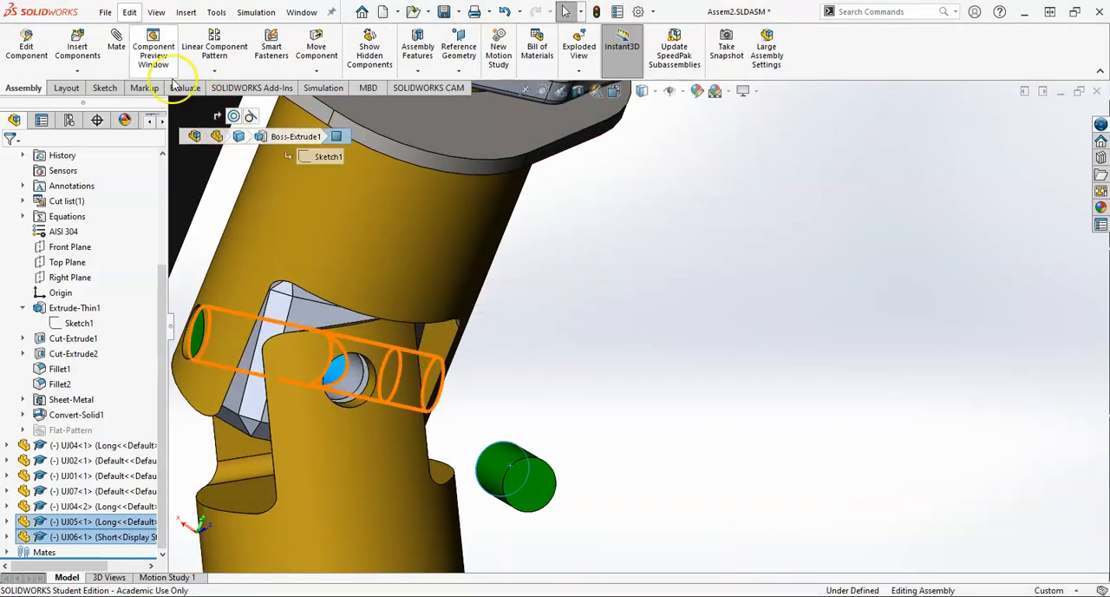
click(115, 37)
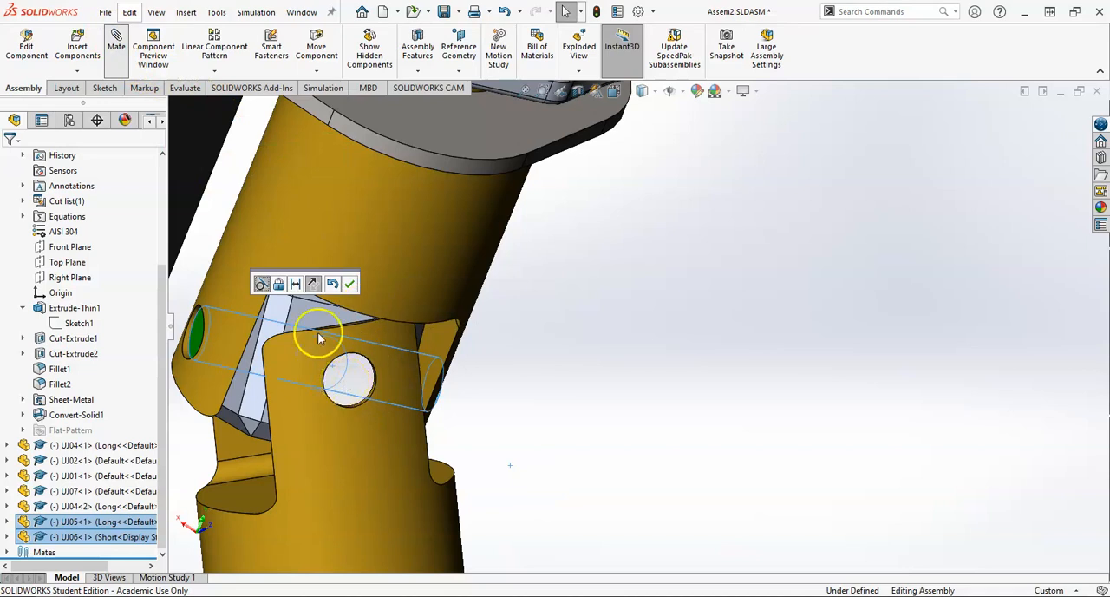
click(351, 285)
scroll(477, 329, up, 5)
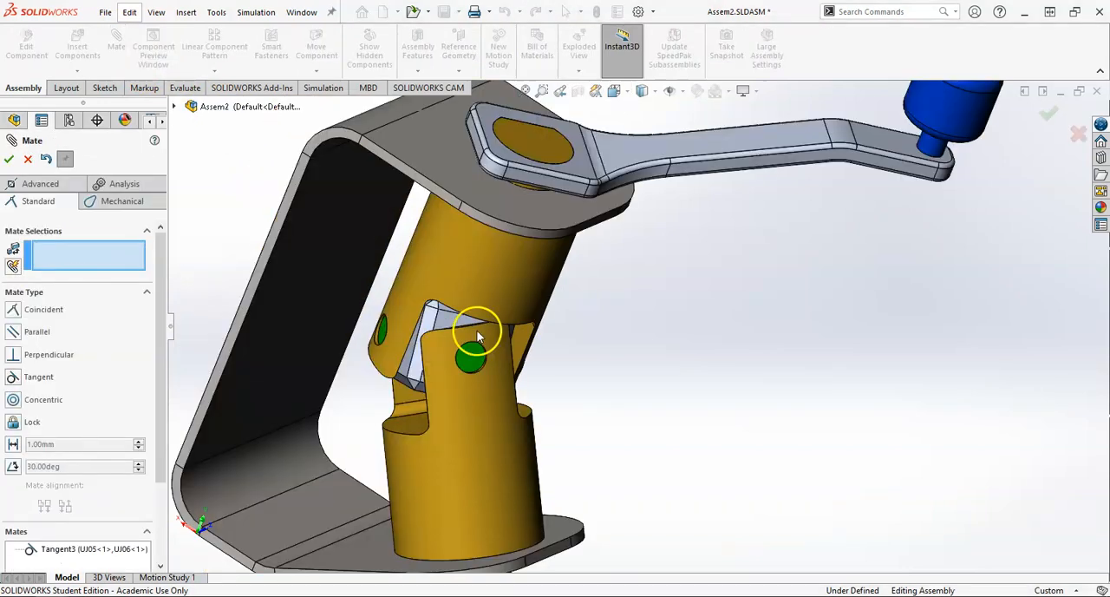
middle_drag(530, 346, 476, 381)
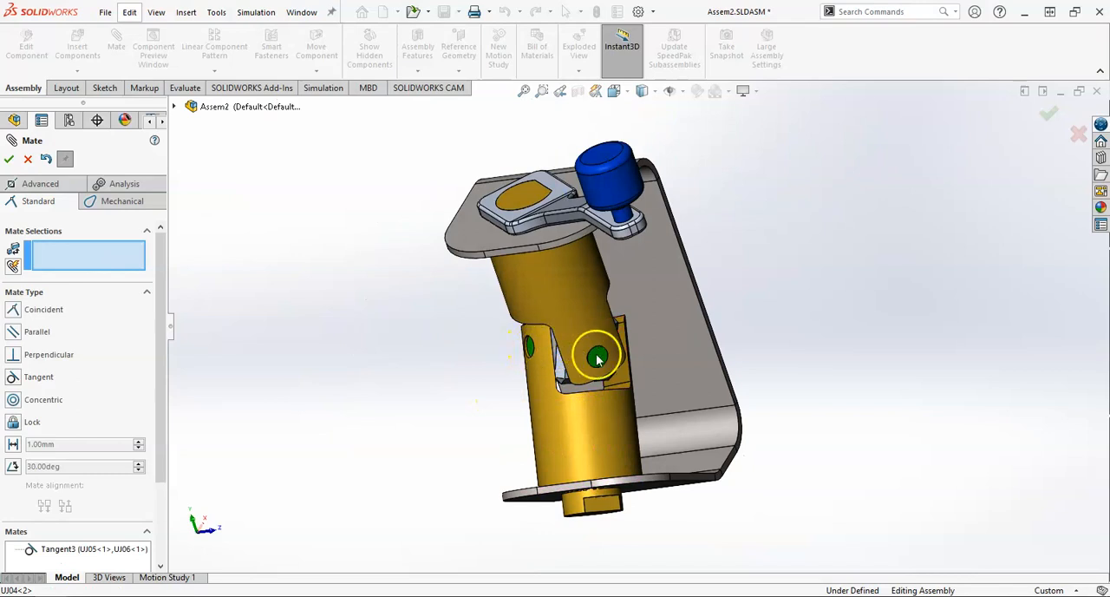
middle_drag(588, 374, 503, 402)
drag(631, 384, 308, 260)
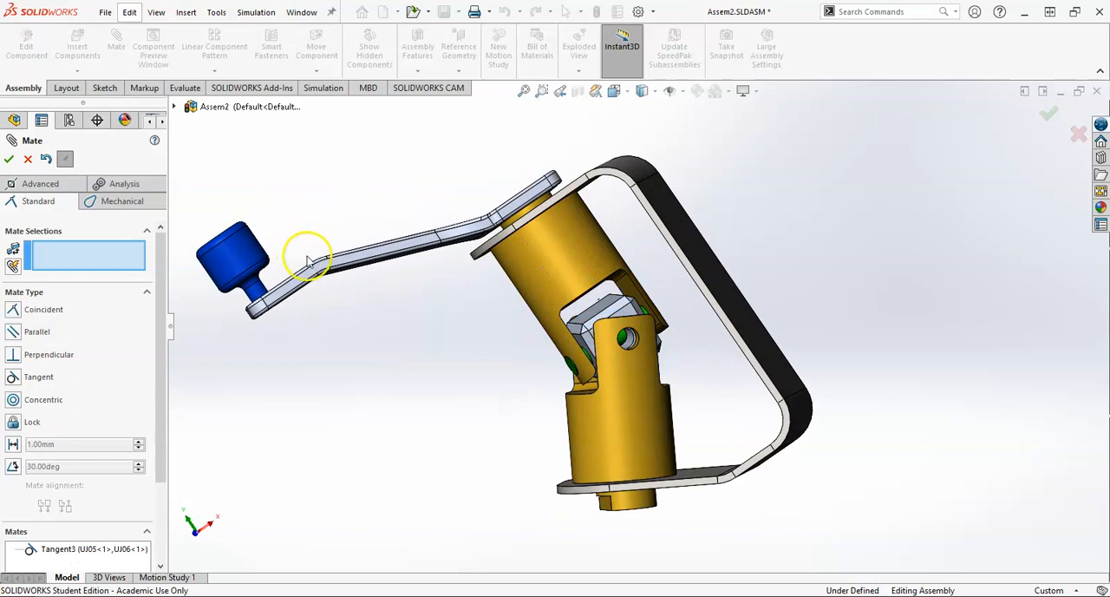
click(28, 160)
middle_drag(421, 285, 595, 299)
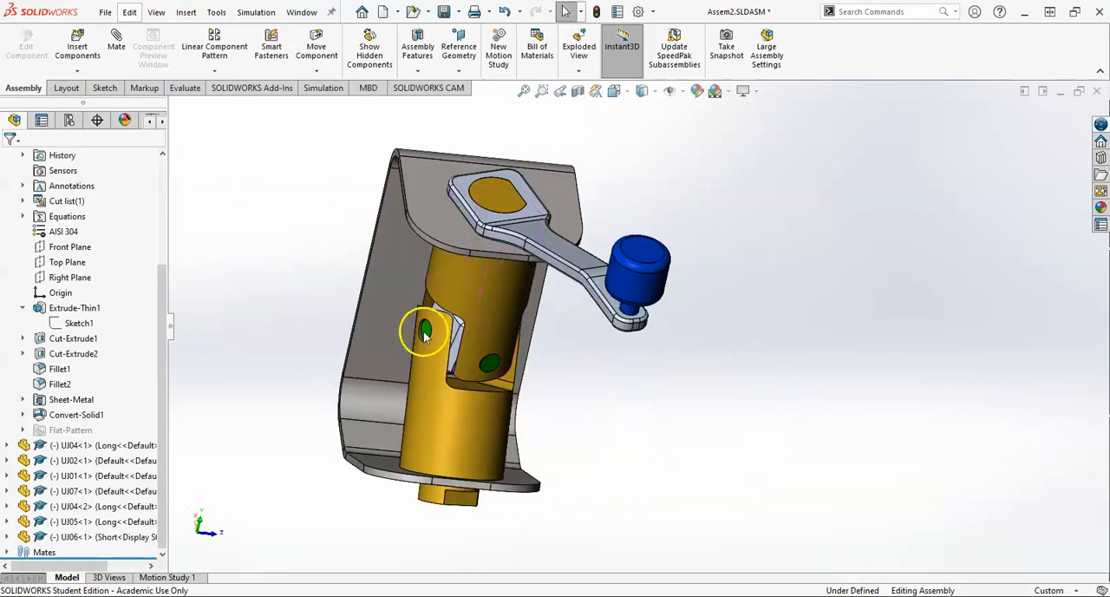
Step: Copy the short pin UJ06 out of the yoke hole and place the copy beside the joint
drag(425, 336, 233, 336)
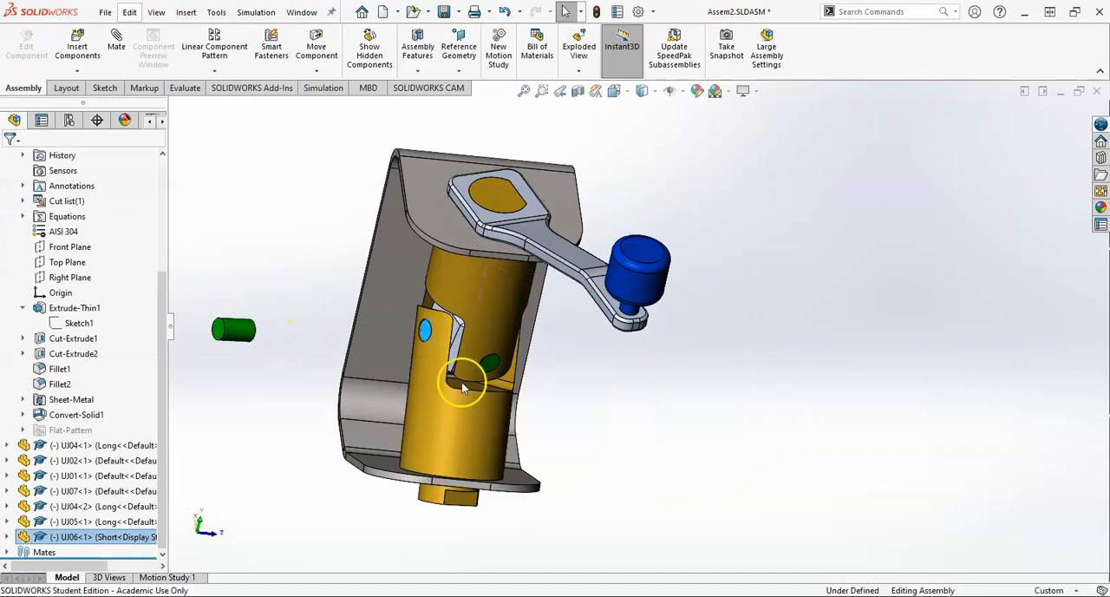
click(296, 293)
middle_drag(310, 343, 264, 338)
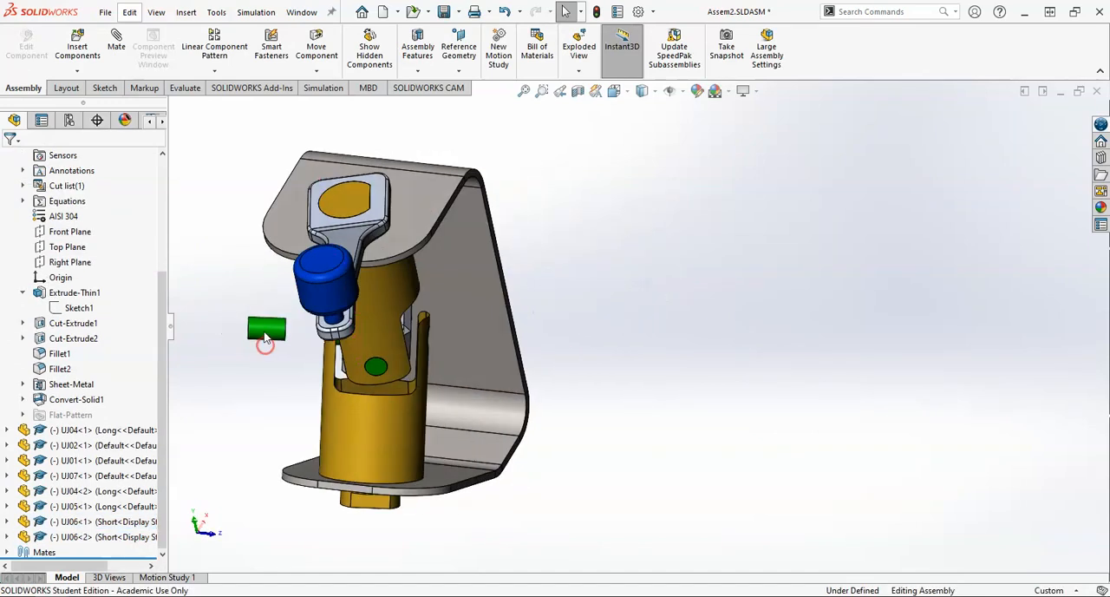
click(262, 337)
middle_drag(414, 359, 337, 368)
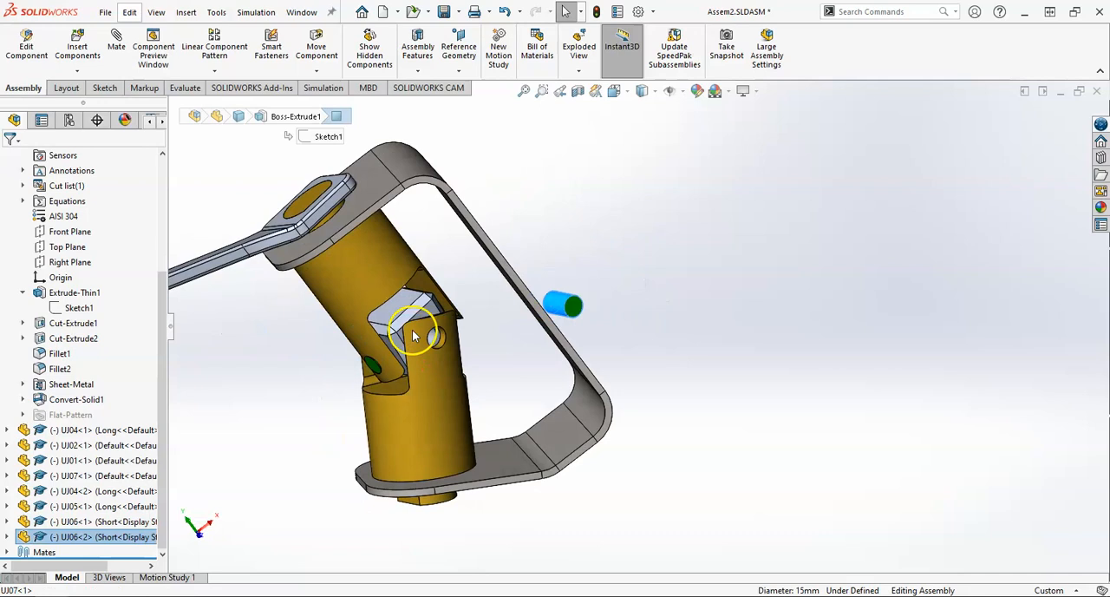
scroll(416, 338, down, 2)
ctrl+click(464, 340)
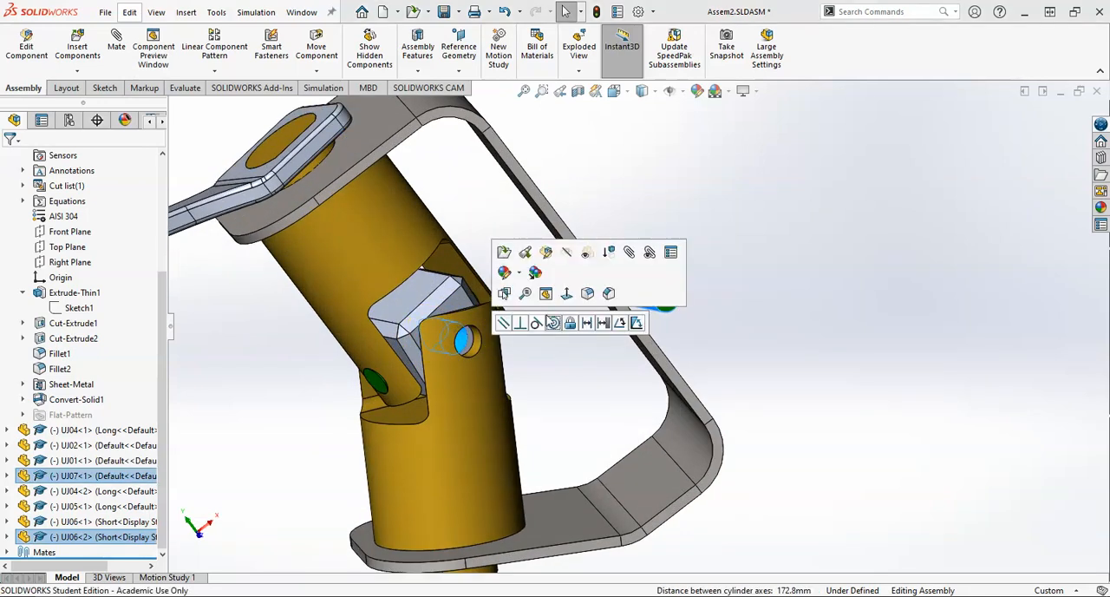
click(617, 251)
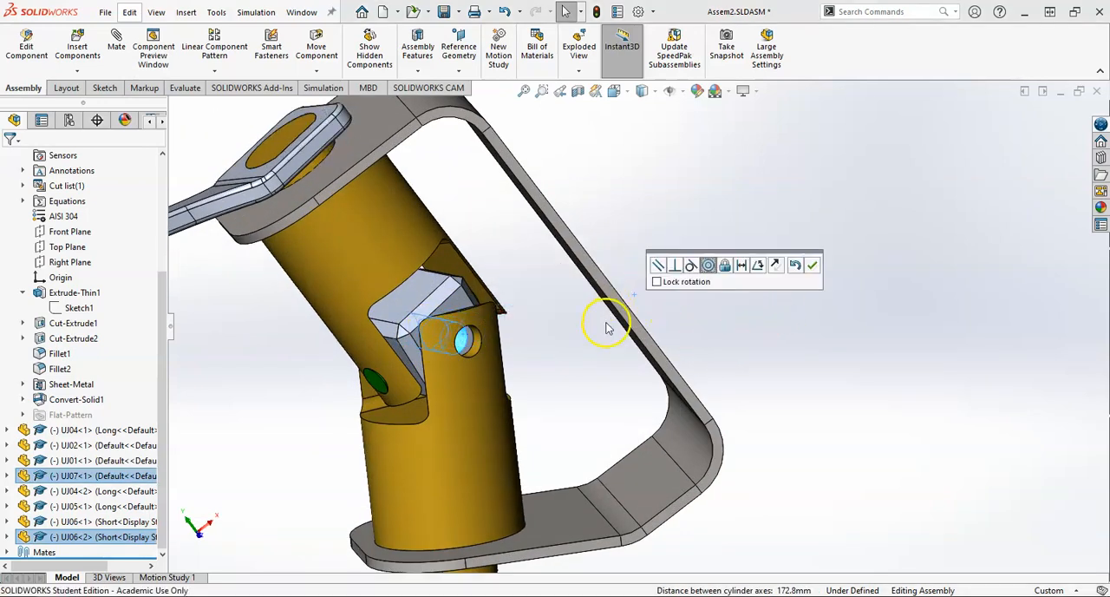
key(Escape)
Step: Start a new mate and pull the copied short pin clear of the bracket until its end face is accessible
middle_drag(754, 322, 780, 342)
scroll(632, 337, up, 3)
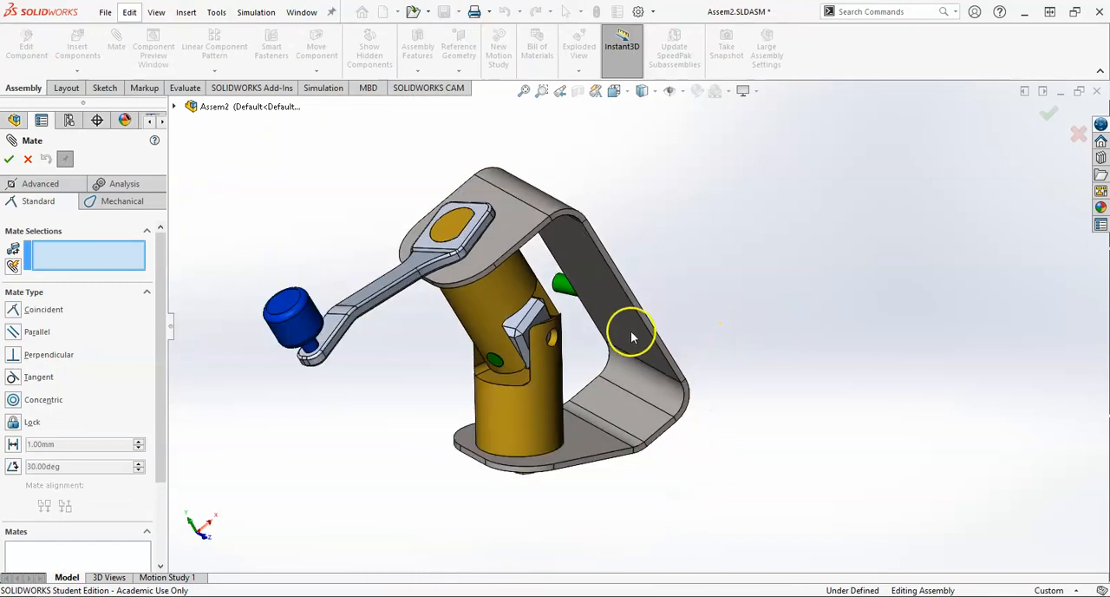
drag(557, 292, 721, 501)
middle_drag(720, 486, 732, 415)
drag(719, 488, 817, 317)
middle_drag(864, 244, 896, 207)
scroll(978, 180, down, 3)
middle_drag(841, 234, 936, 280)
Step: Mate the copied short pin's end face tangent to the long pin's cylindrical face, reached through the lower yoke's open hole
click(823, 204)
scroll(816, 295, up, 4)
middle_drag(815, 298, 725, 306)
scroll(894, 444, down, 2)
scroll(818, 474, down, 2)
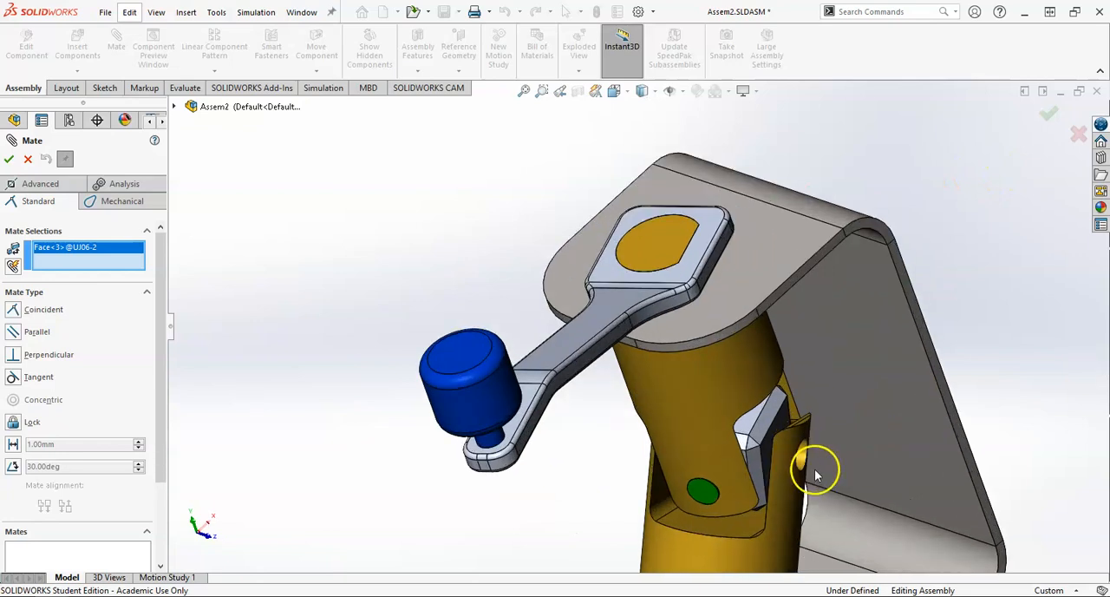
scroll(781, 443, up, 6)
scroll(523, 236, down, 7)
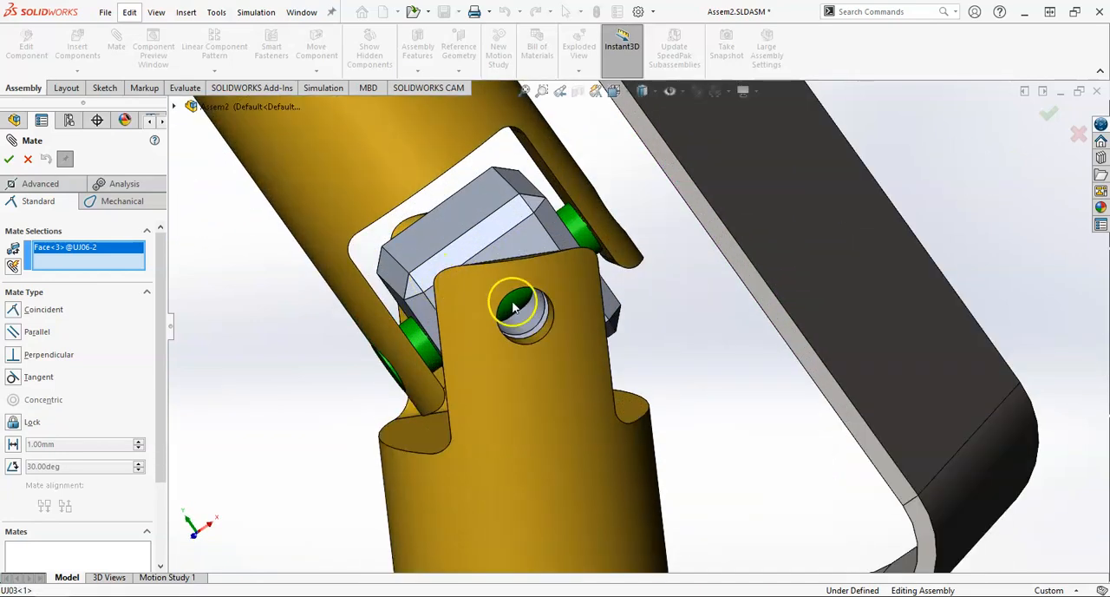
click(514, 308)
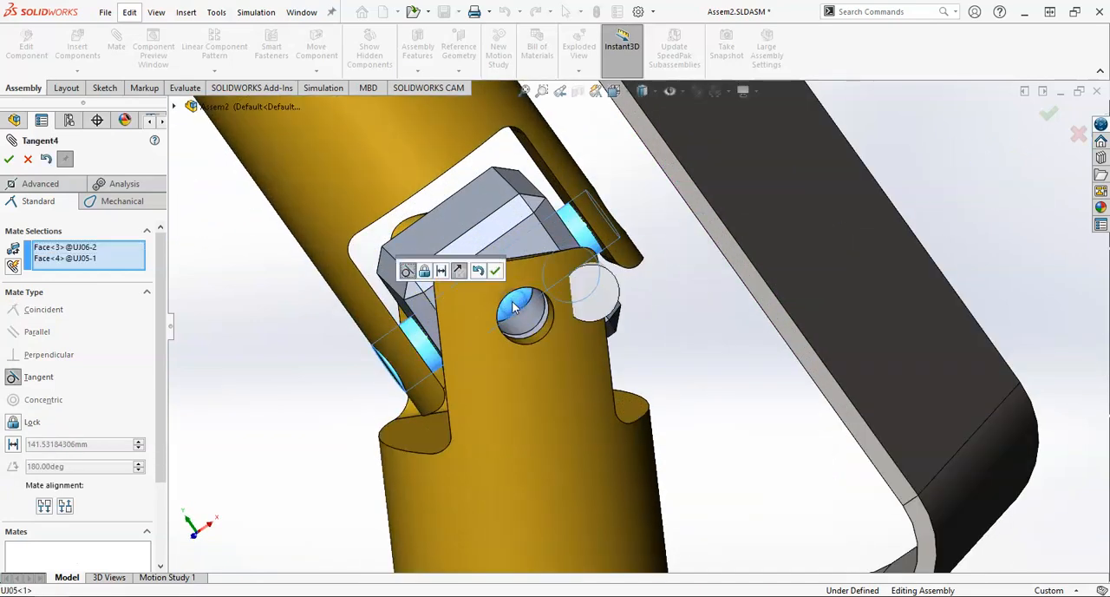
scroll(593, 344, up, 3)
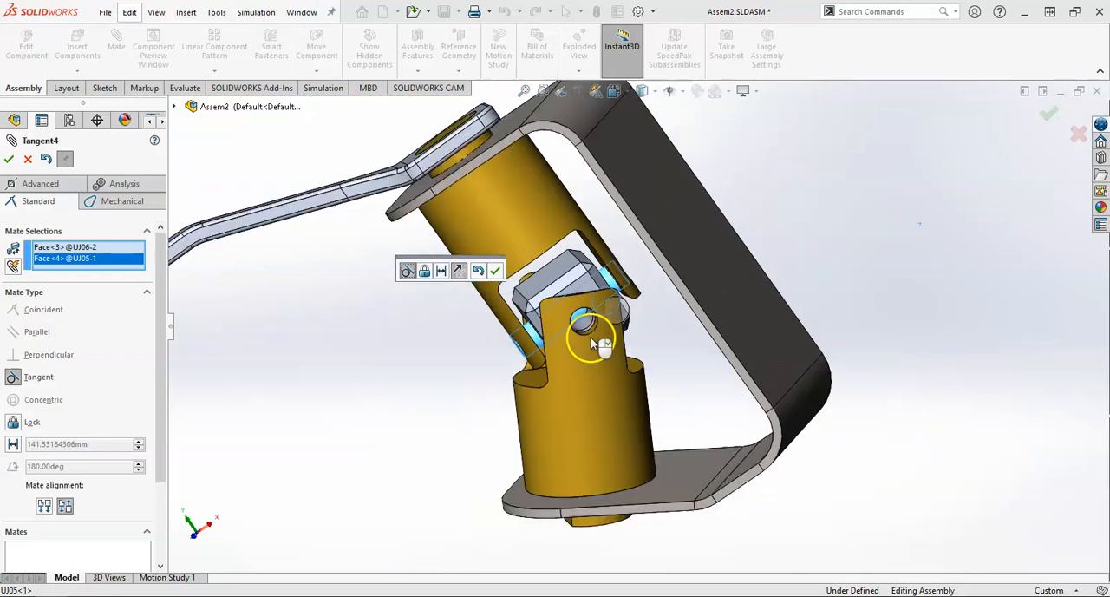
click(495, 272)
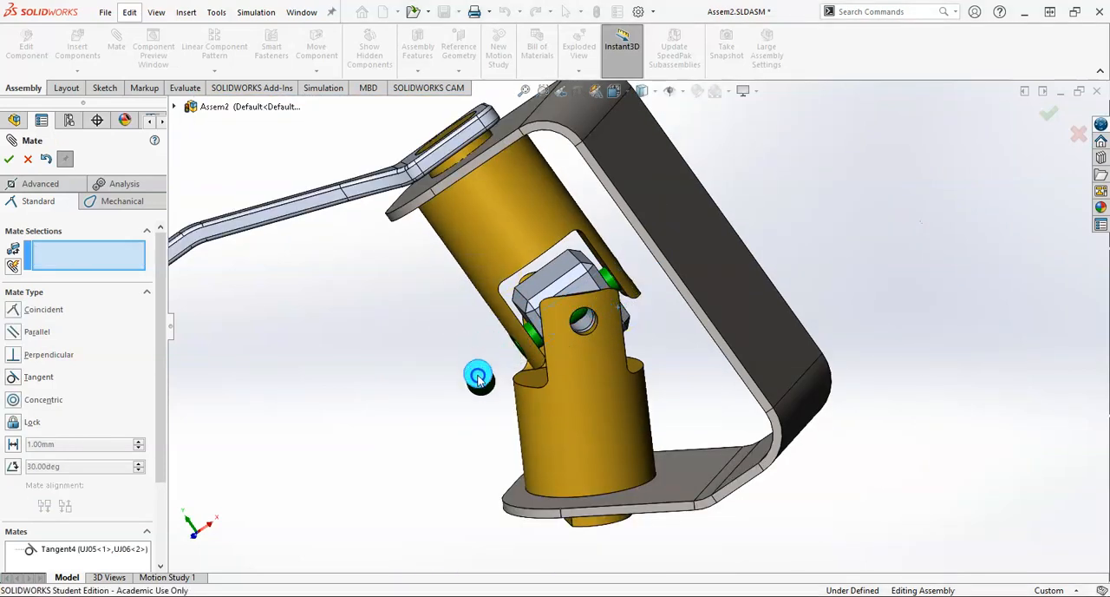
Step: Mate the copied short pin's cylindrical face concentric with the centre block's cross hole, and close the mate command
scroll(573, 326, down, 3)
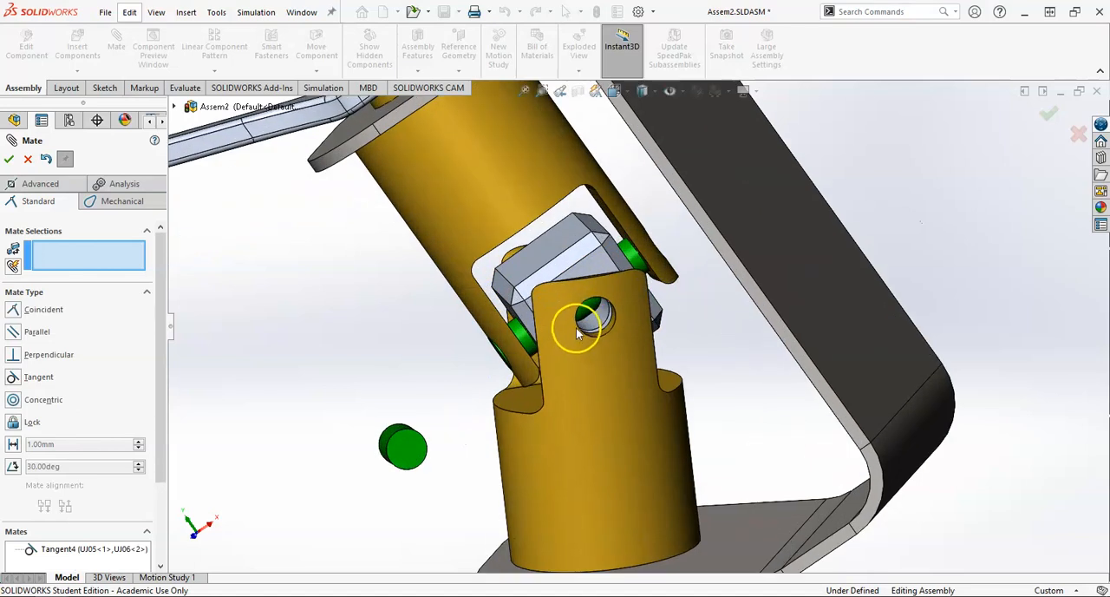
click(597, 323)
middle_drag(582, 331, 483, 429)
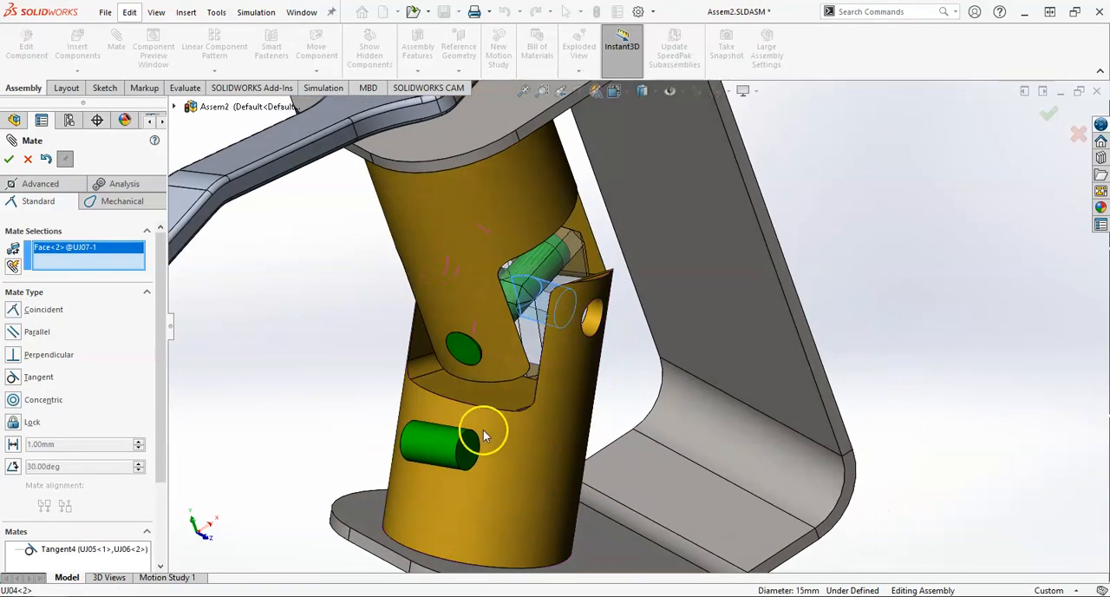
click(427, 448)
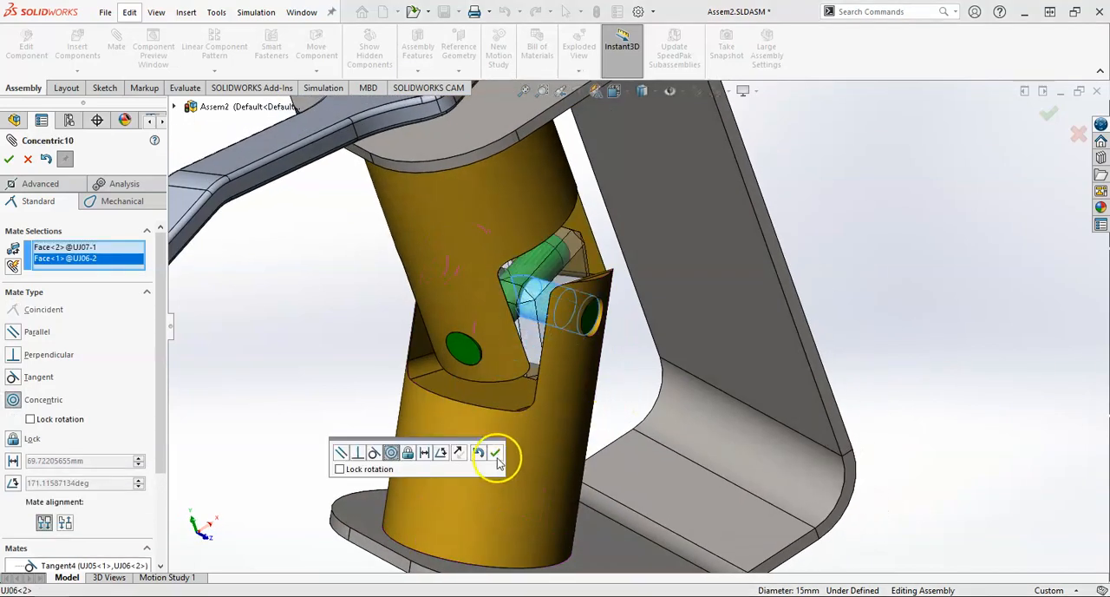
click(496, 452)
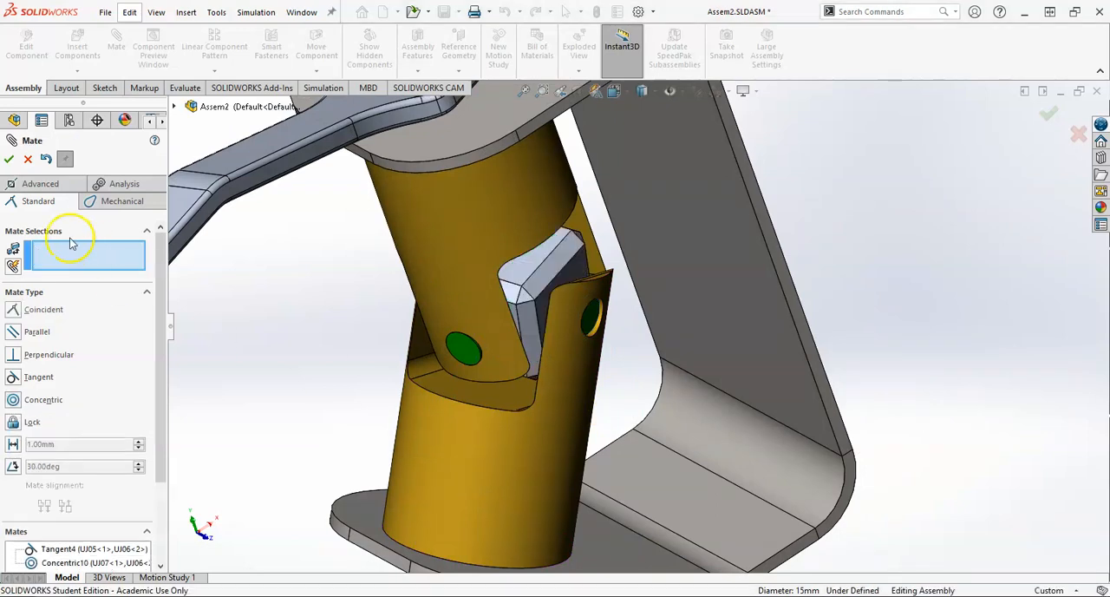
click(9, 159)
Step: Turn the crank handle about the upper yoke's axis to check how the completed joint rotates
scroll(399, 295, up, 3)
middle_drag(572, 271, 588, 232)
drag(464, 217, 601, 328)
key(Escape)
scroll(591, 341, up, 2)
scroll(607, 255, down, 2)
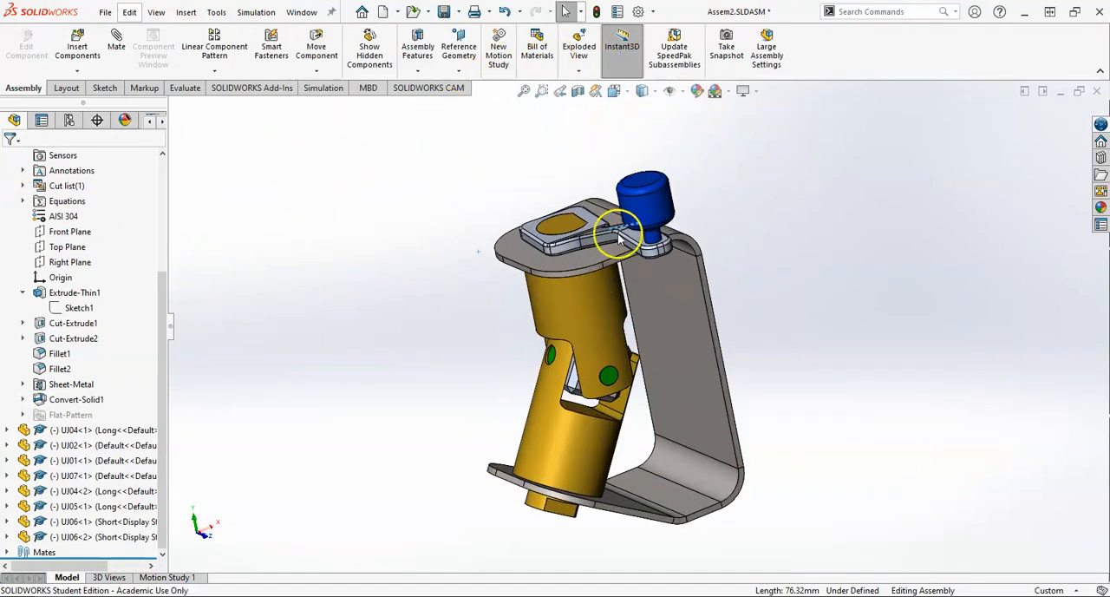
drag(638, 243, 408, 274)
Step: Collapse the bracket part's feature list and swing the crank arm out to the open side of the bracket
scroll(76, 269, up, 4)
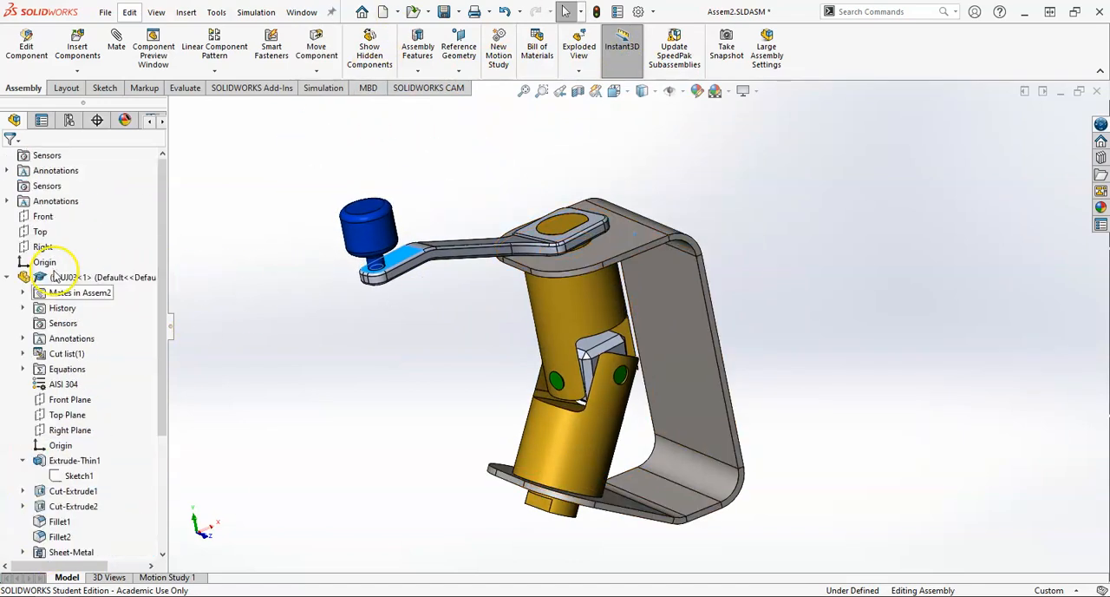
click(8, 279)
middle_drag(359, 416, 441, 300)
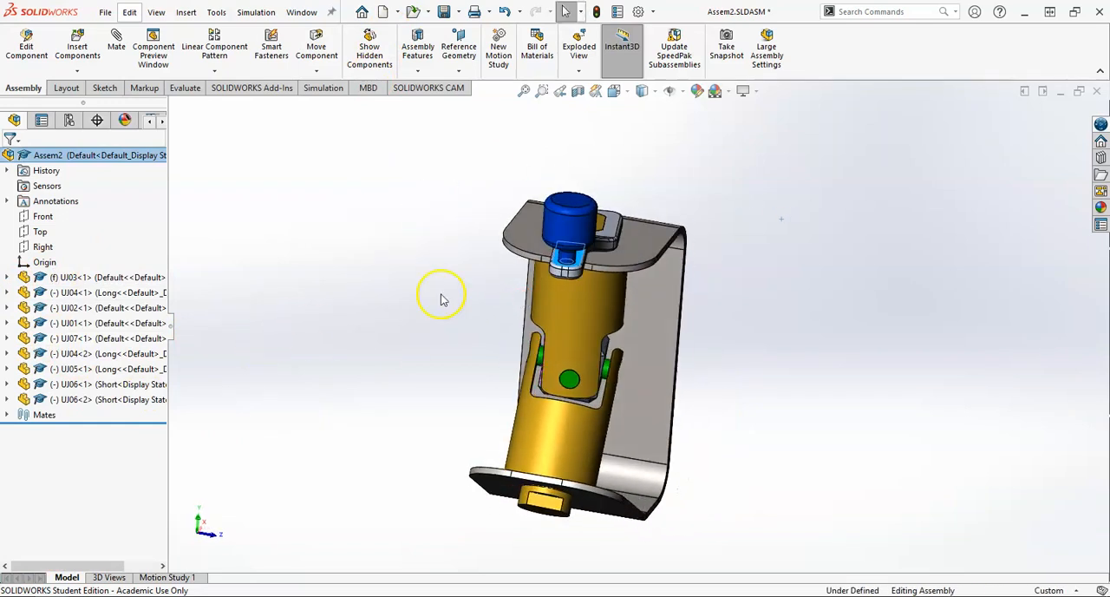
drag(571, 274, 347, 225)
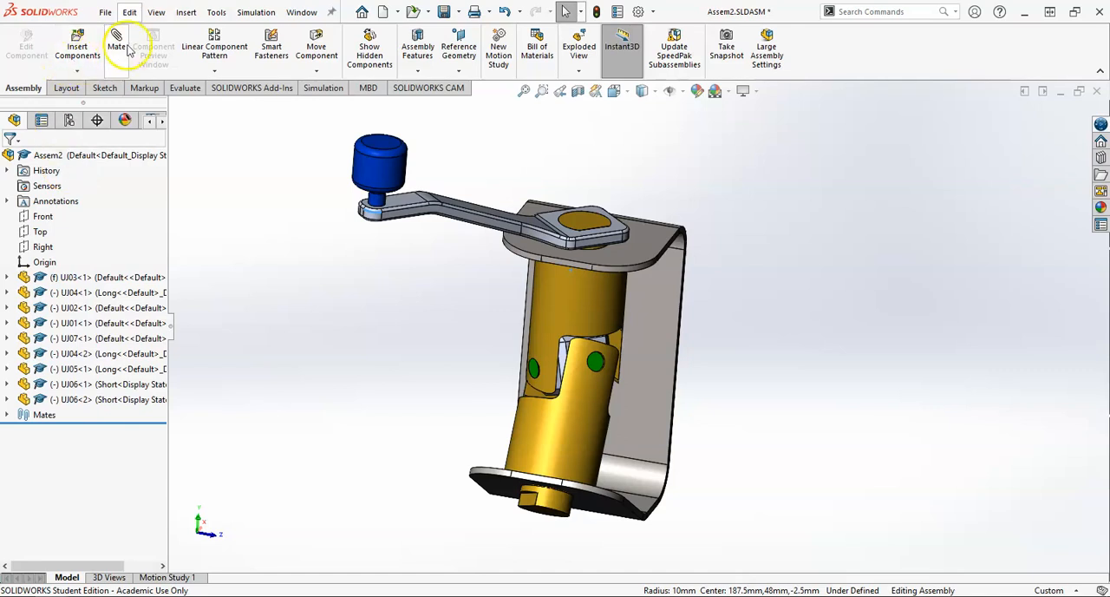
Step: Examine the assembly's Front plane against the joint and look through the bracket's and upper yoke's reference planes
click(45, 217)
middle_drag(542, 460, 665, 465)
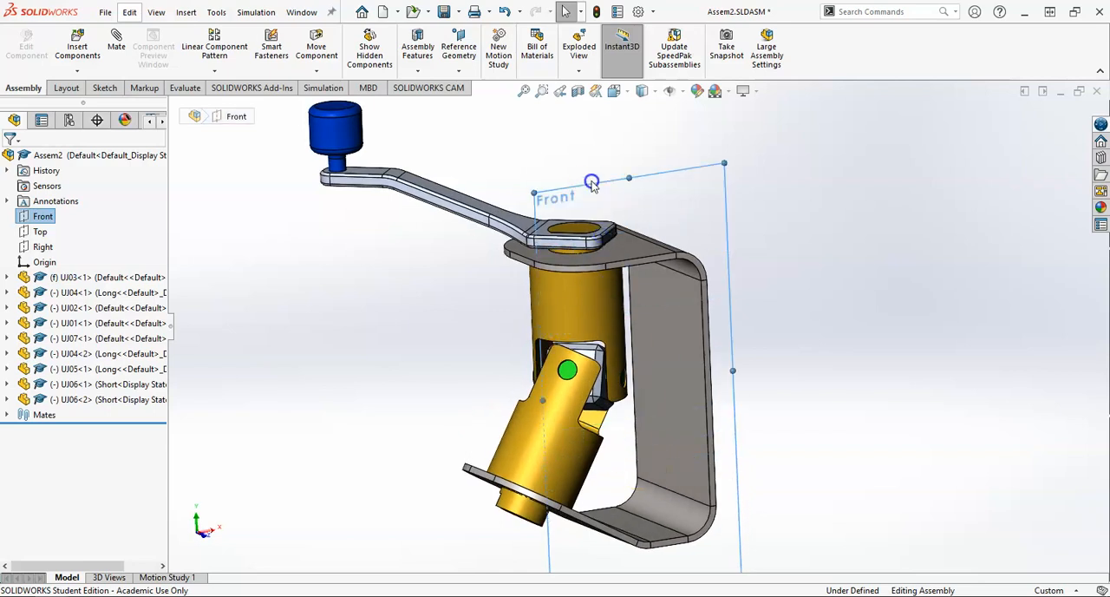
scroll(560, 278, up, 2)
middle_drag(560, 329, 591, 335)
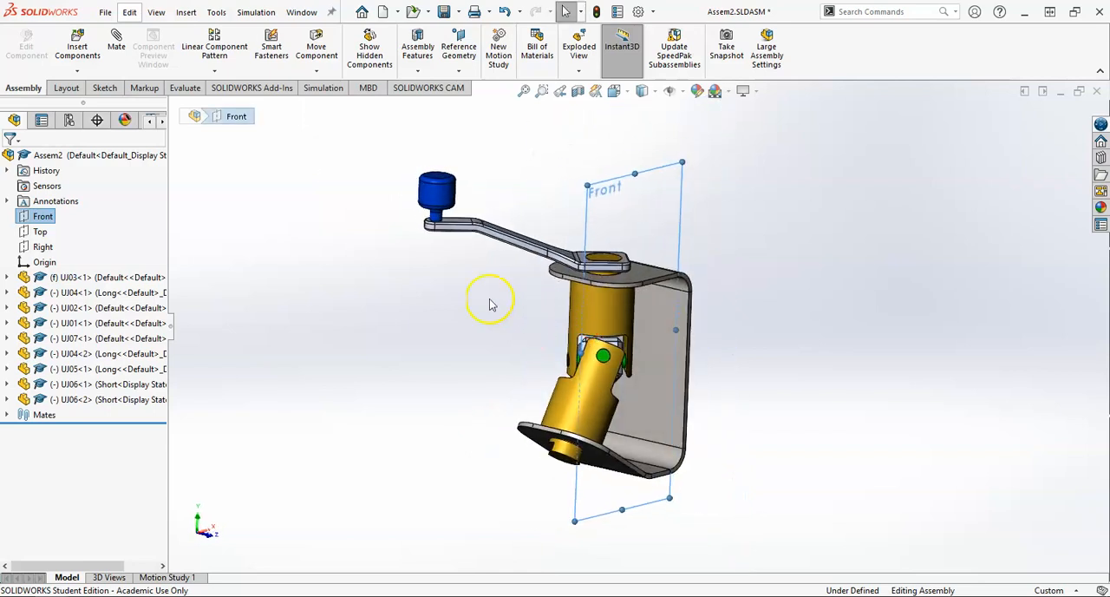
click(7, 277)
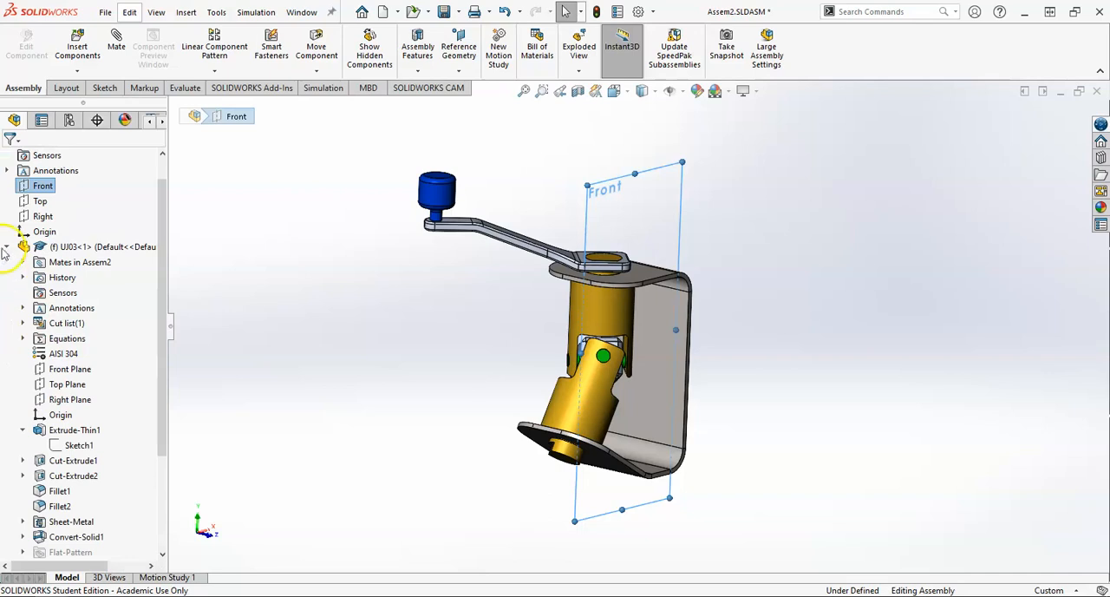
click(6, 247)
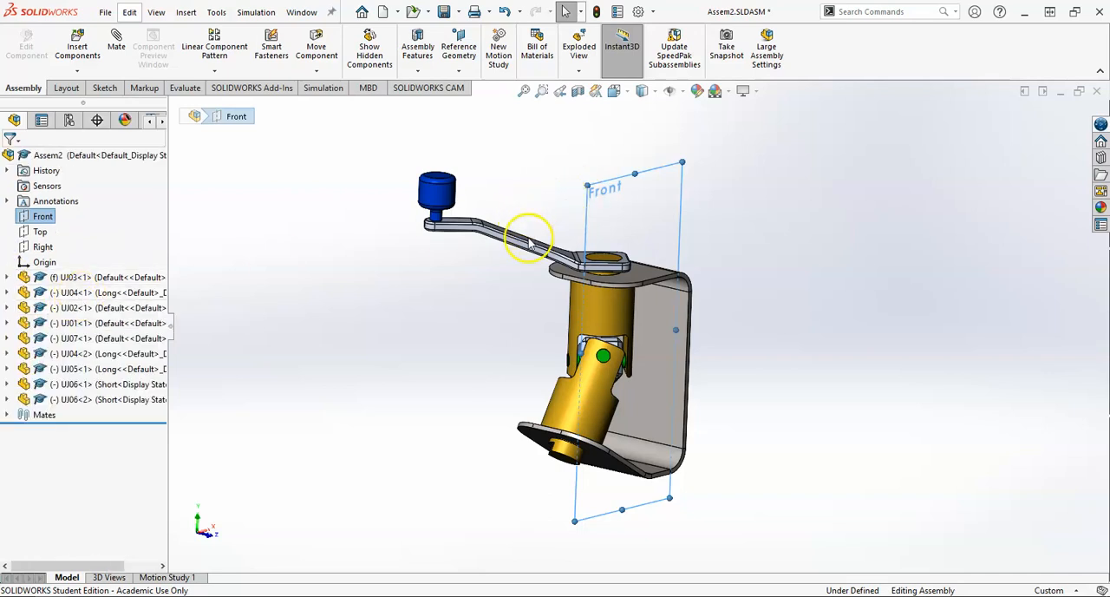
click(7, 292)
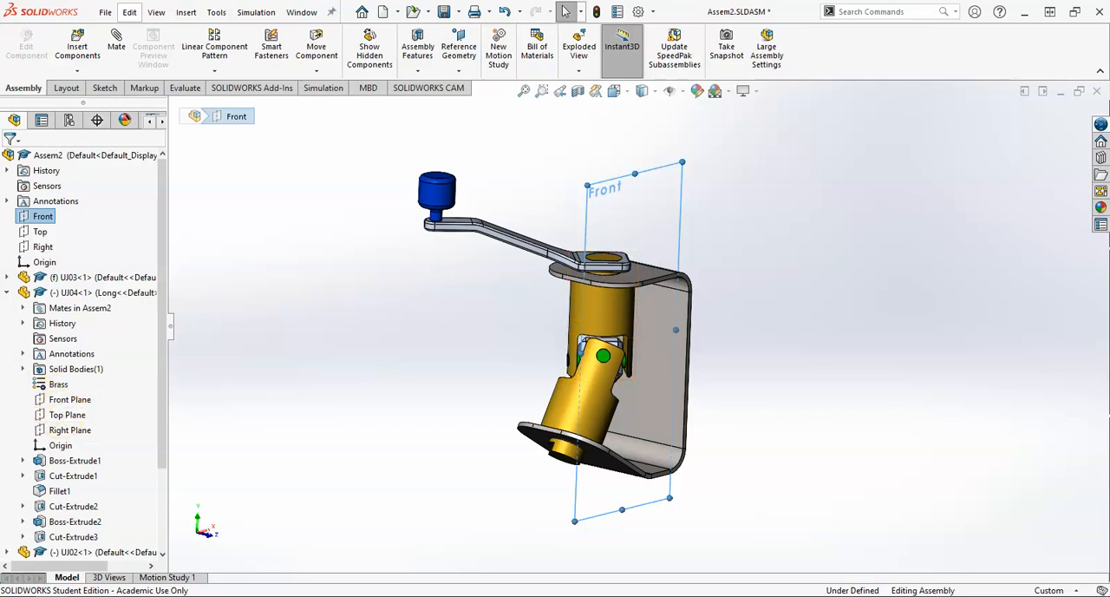
click(7, 292)
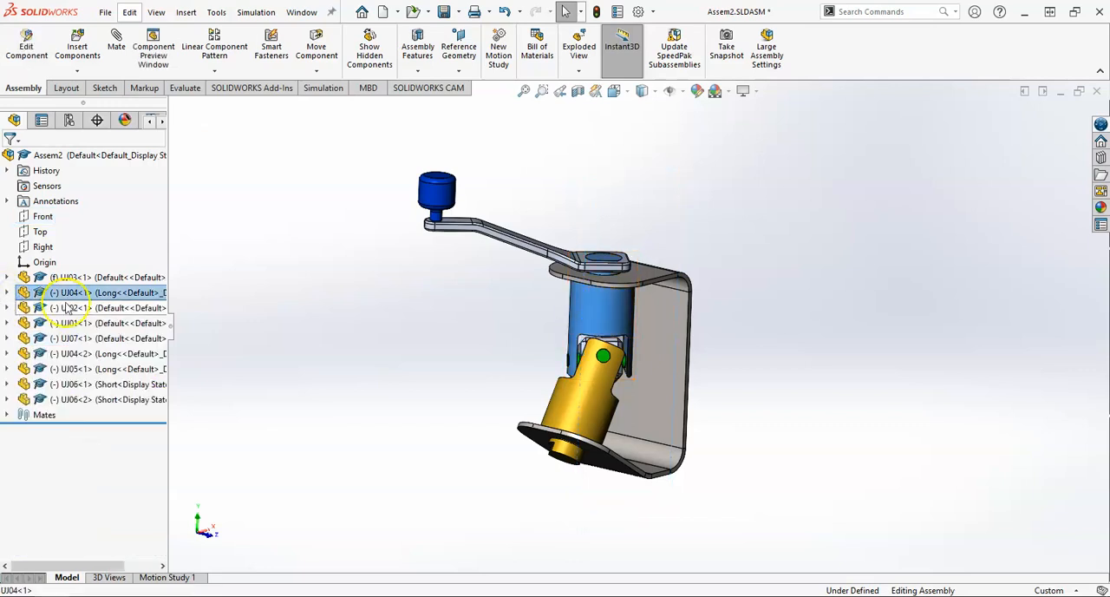
Step: Add a 135° angle mate between the crank arm UJ02's Front Plane and the assembly's Front plane
click(78, 310)
click(7, 307)
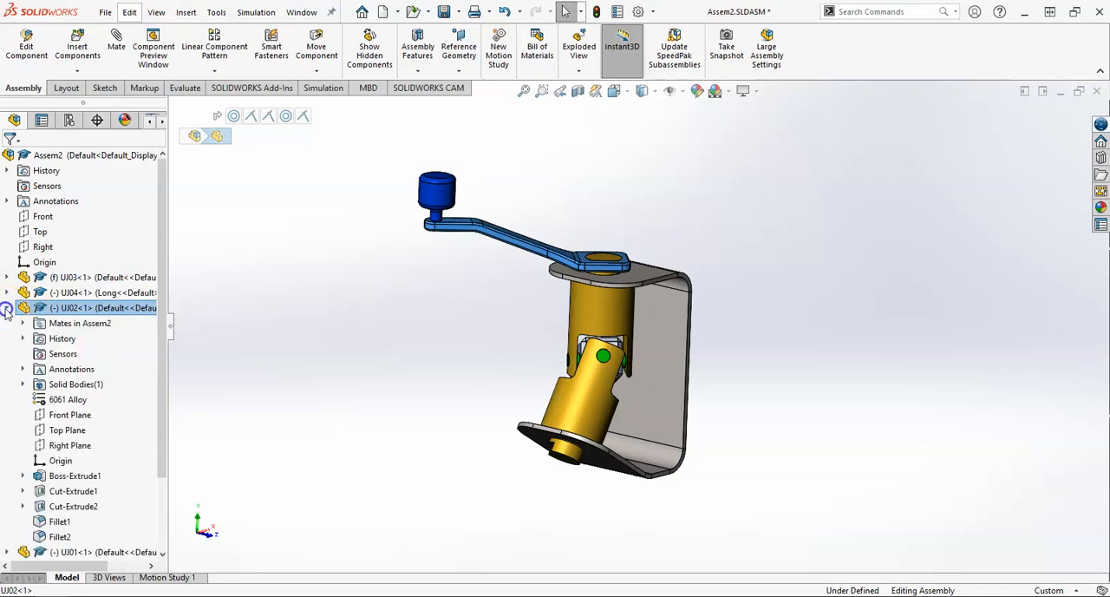
click(71, 415)
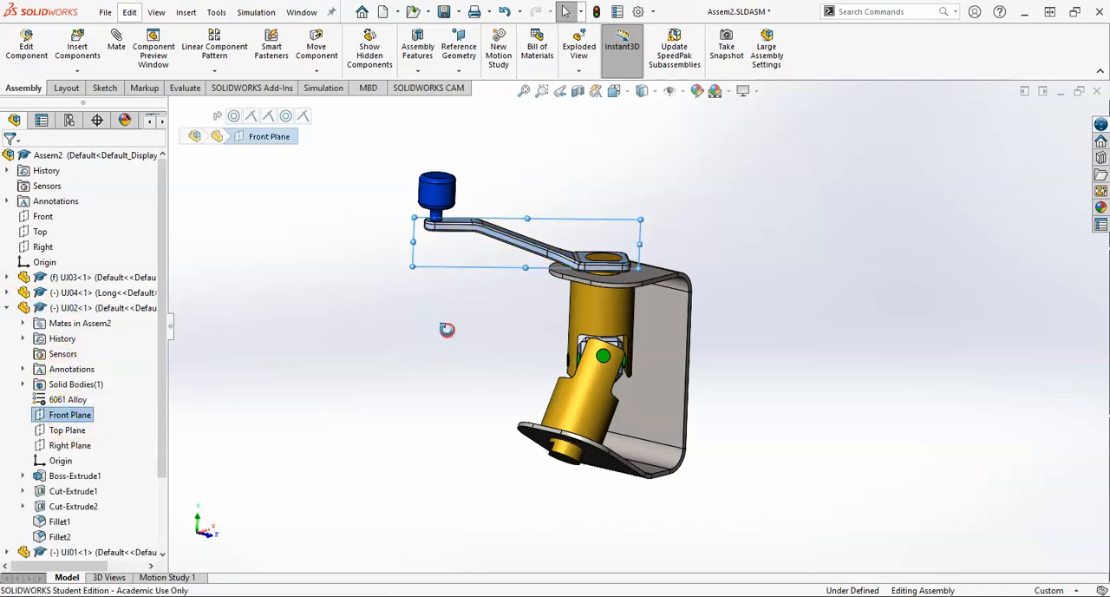
middle_drag(446, 324, 470, 405)
ctrl+click(43, 217)
click(117, 46)
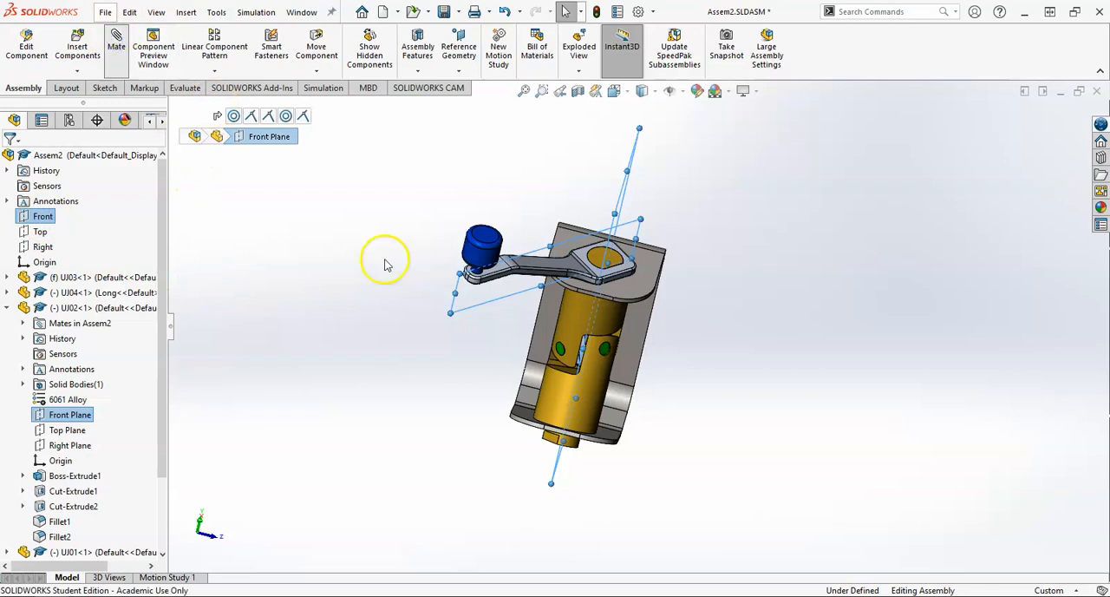
middle_drag(531, 297, 647, 338)
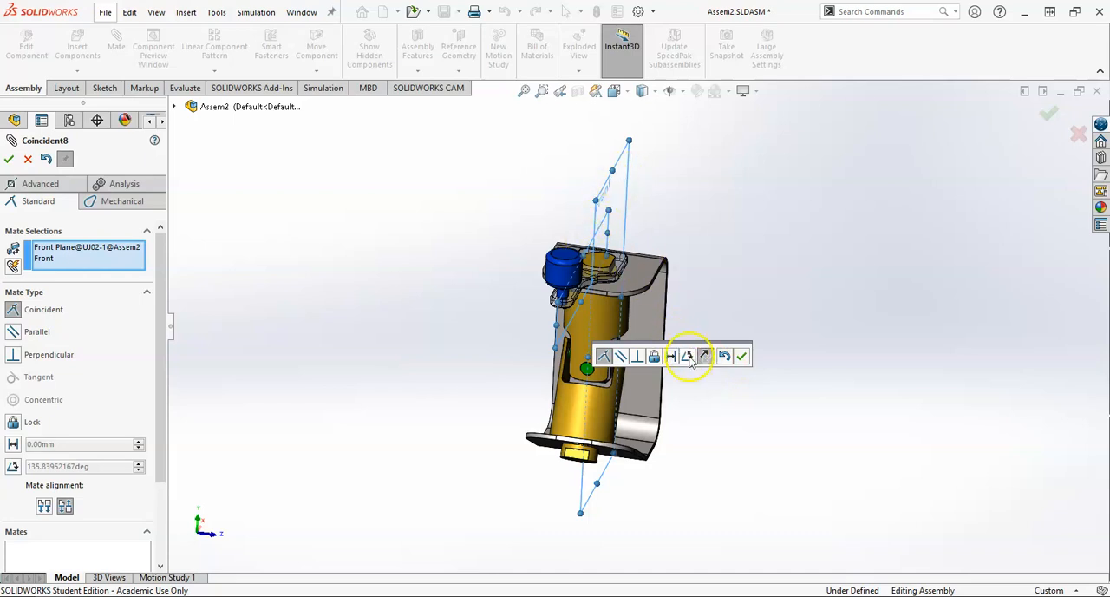
click(687, 355)
text(135)
key(Return)
middle_drag(626, 267, 659, 287)
click(741, 356)
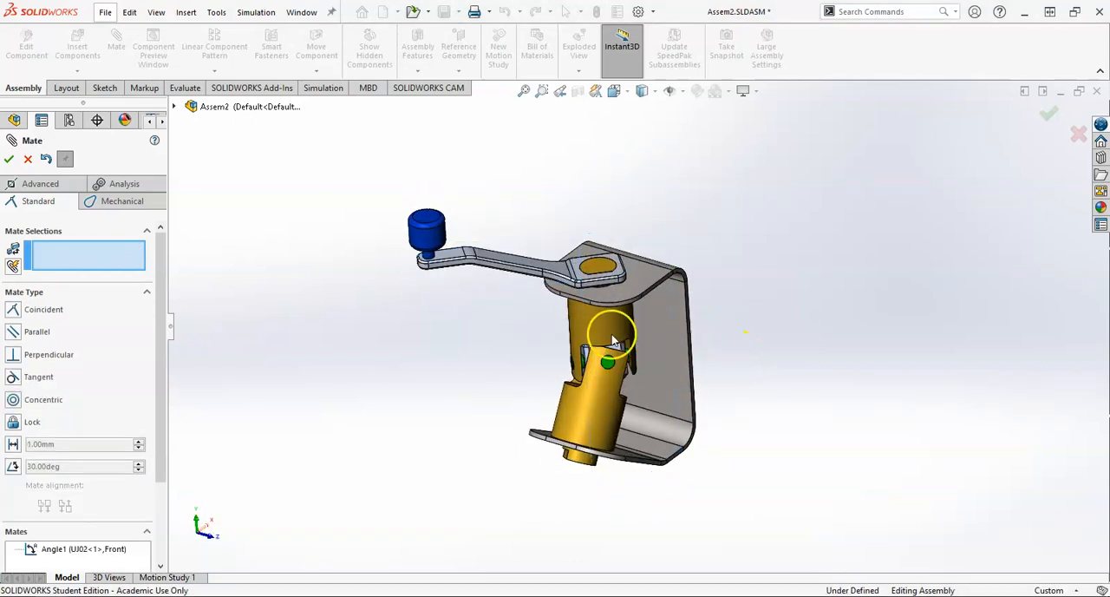
Step: Close the mate command and try turning the crank arm to check whether the angle mate locks it
scroll(613, 340, down, 2)
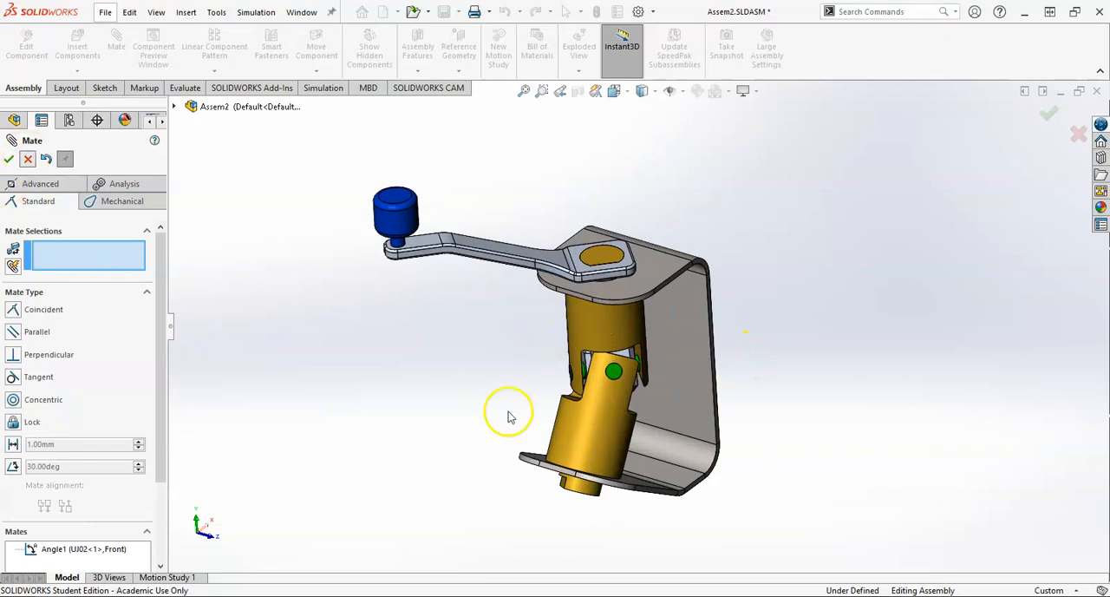
drag(464, 249, 619, 299)
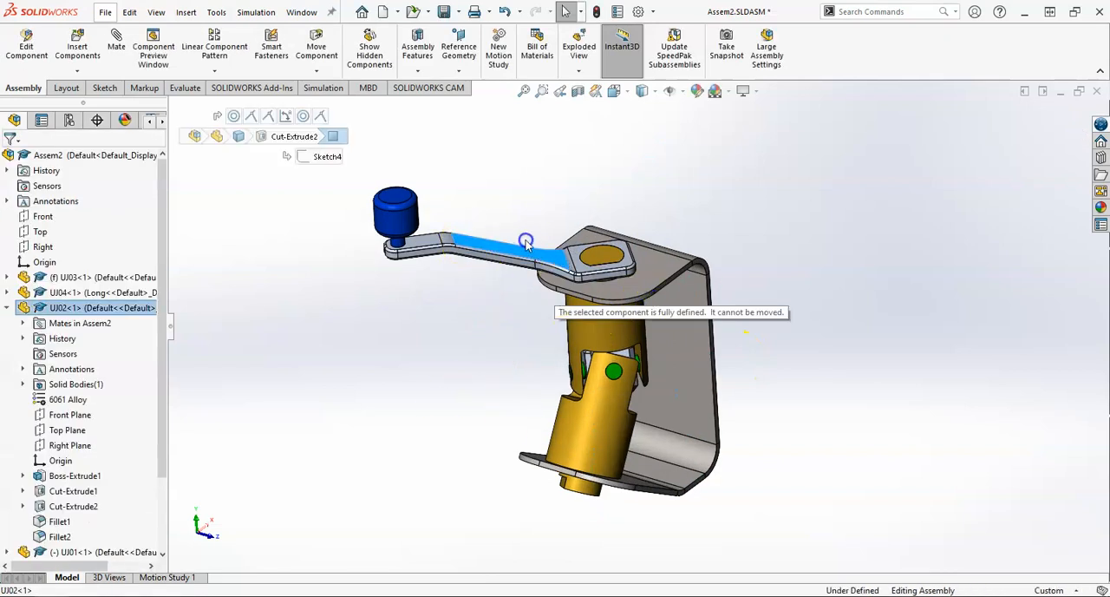
drag(525, 243, 568, 303)
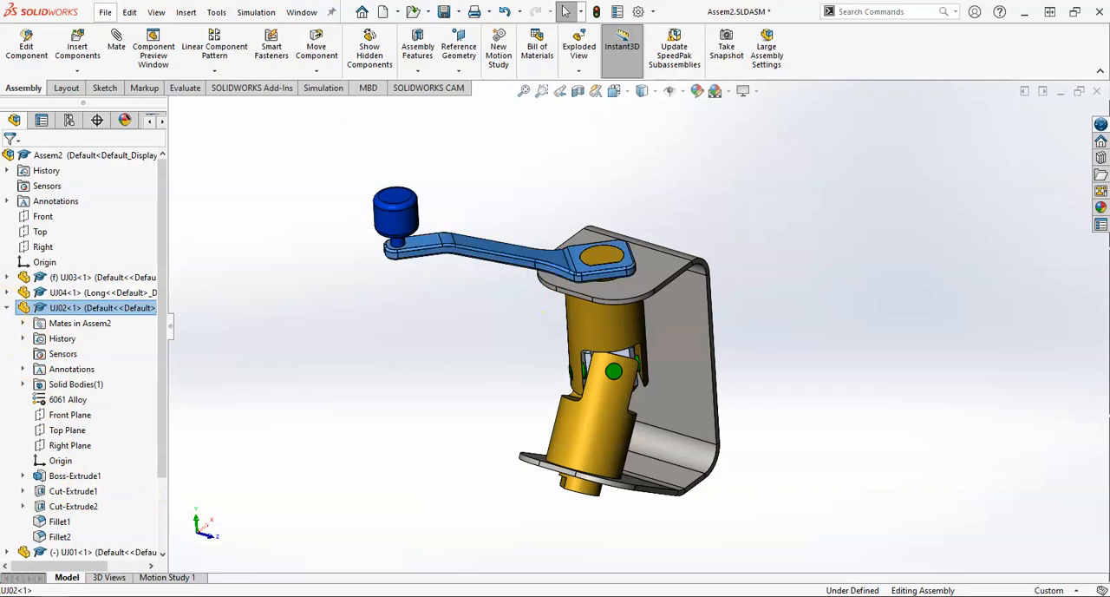
click(7, 308)
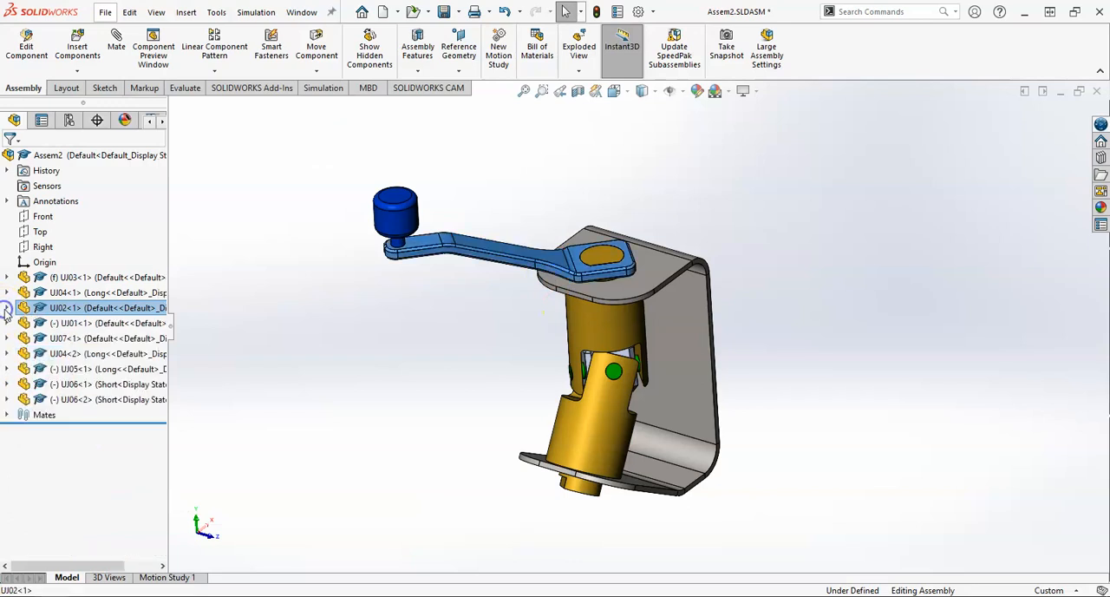
click(494, 317)
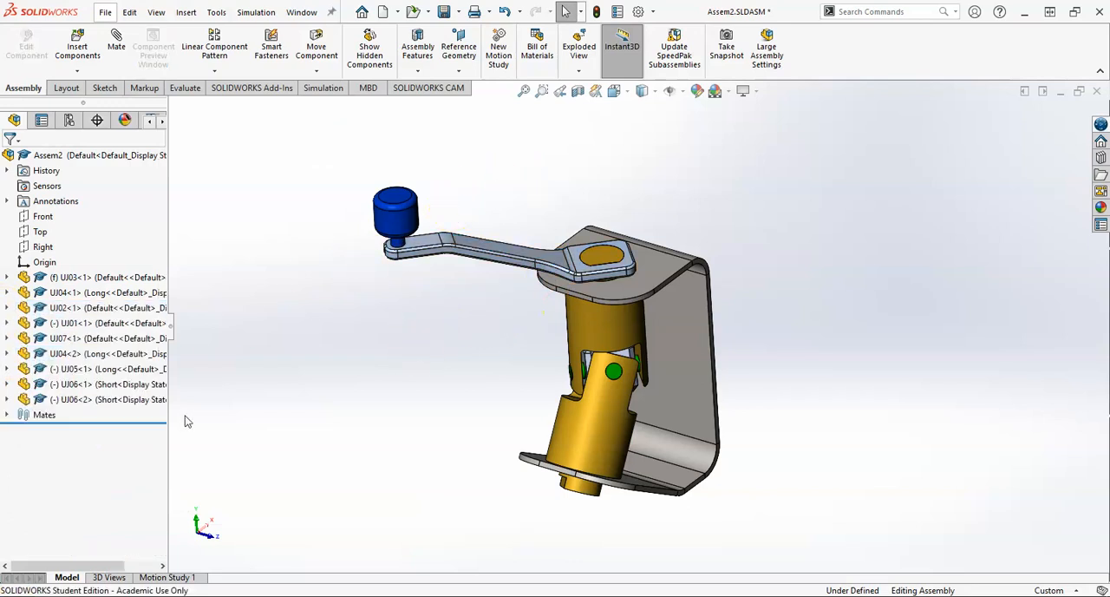
Step: Configure the Angle1 mate by adding an assembly configuration named Move in which this mate is suppressed
click(7, 416)
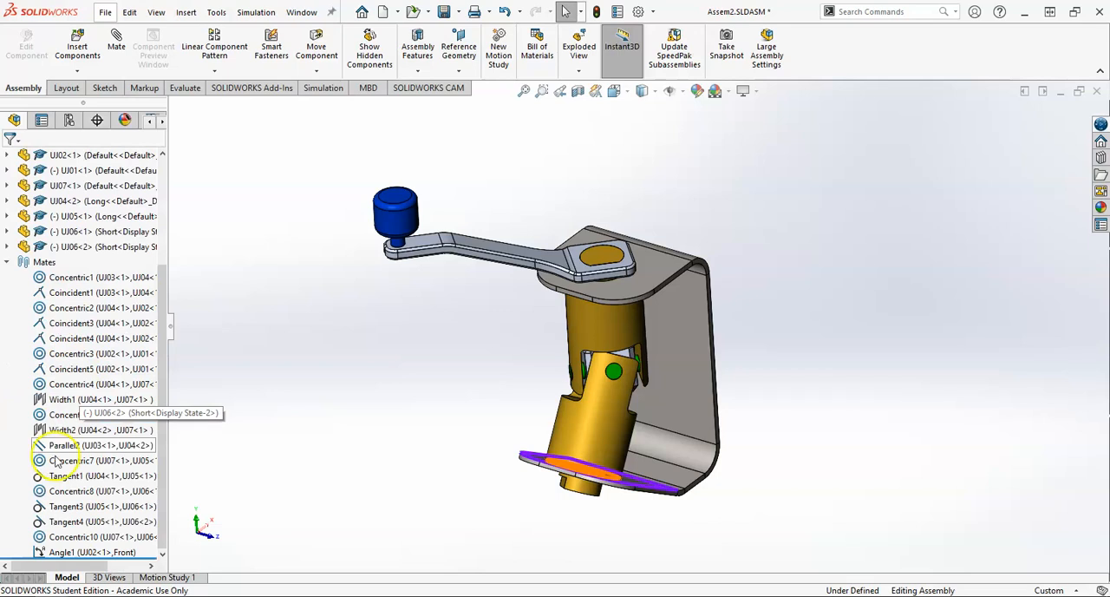
right_click(83, 555)
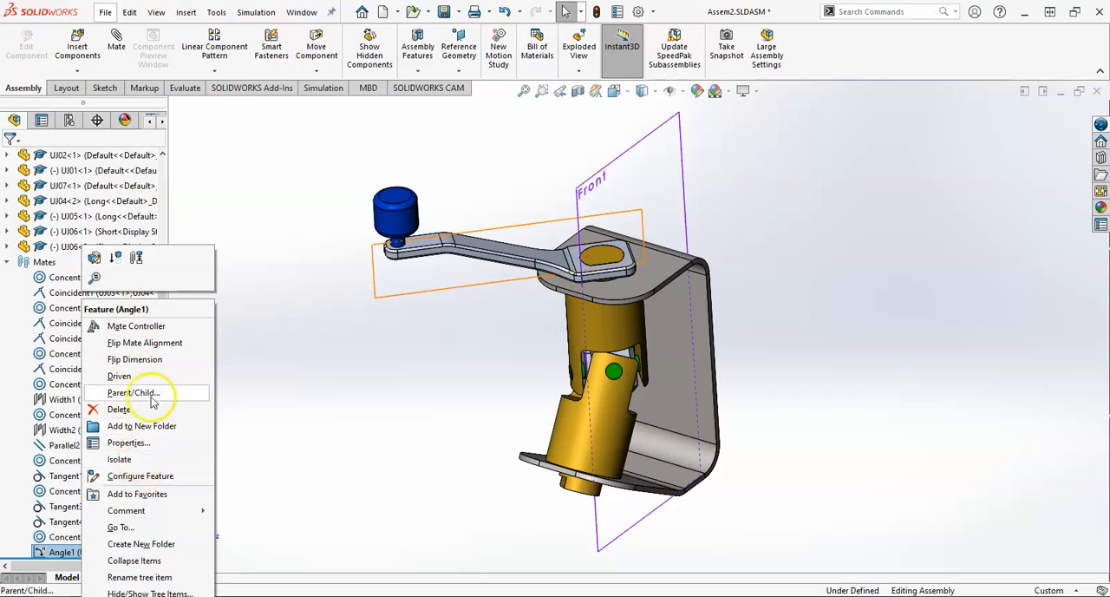
click(363, 369)
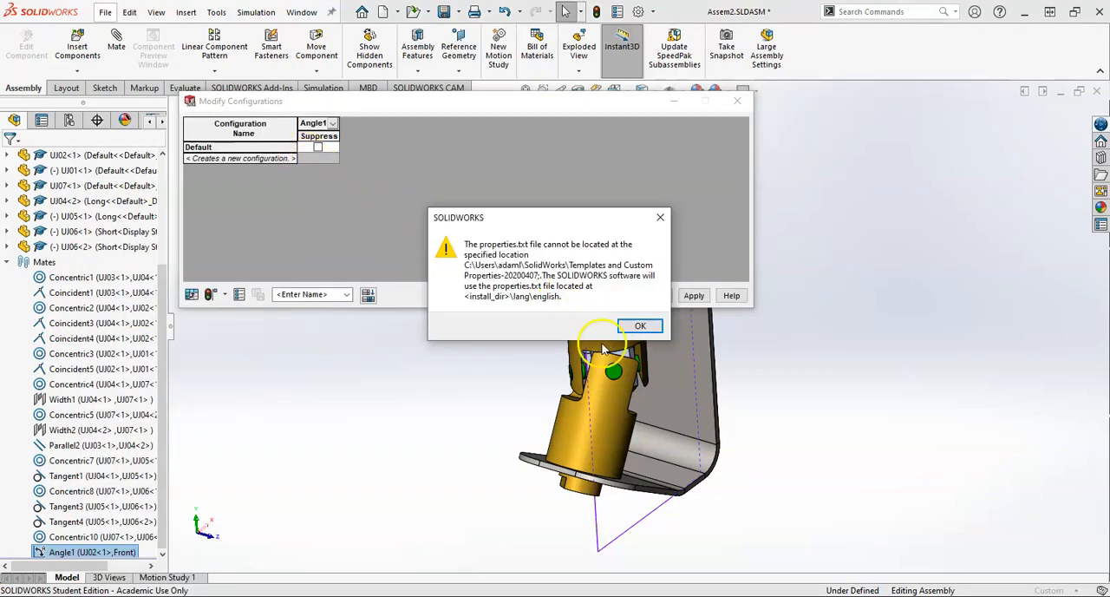
click(638, 326)
drag(351, 108, 281, 53)
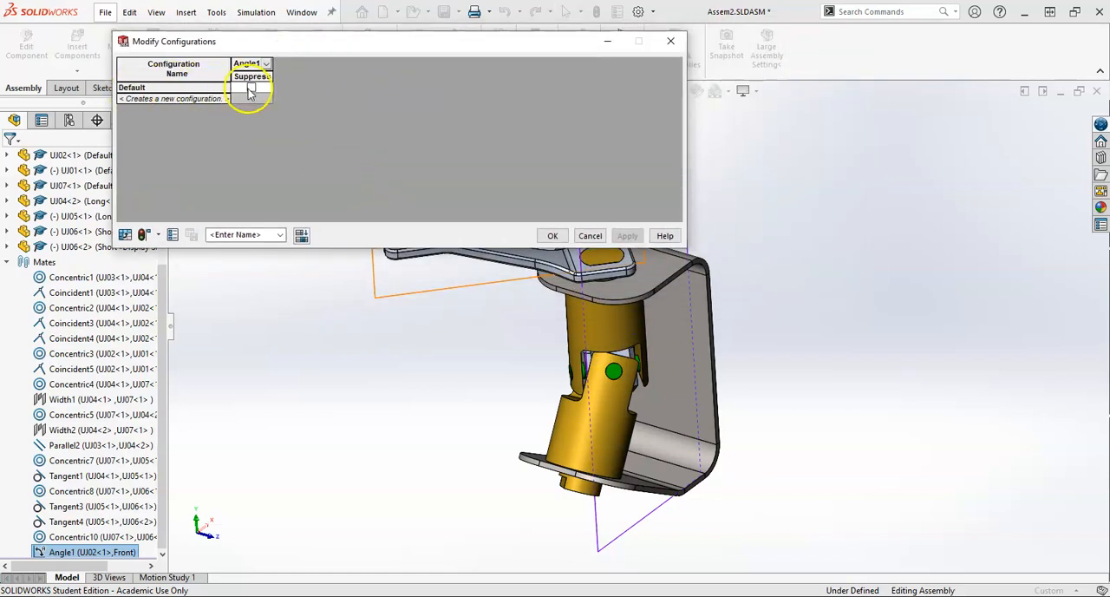
click(184, 99)
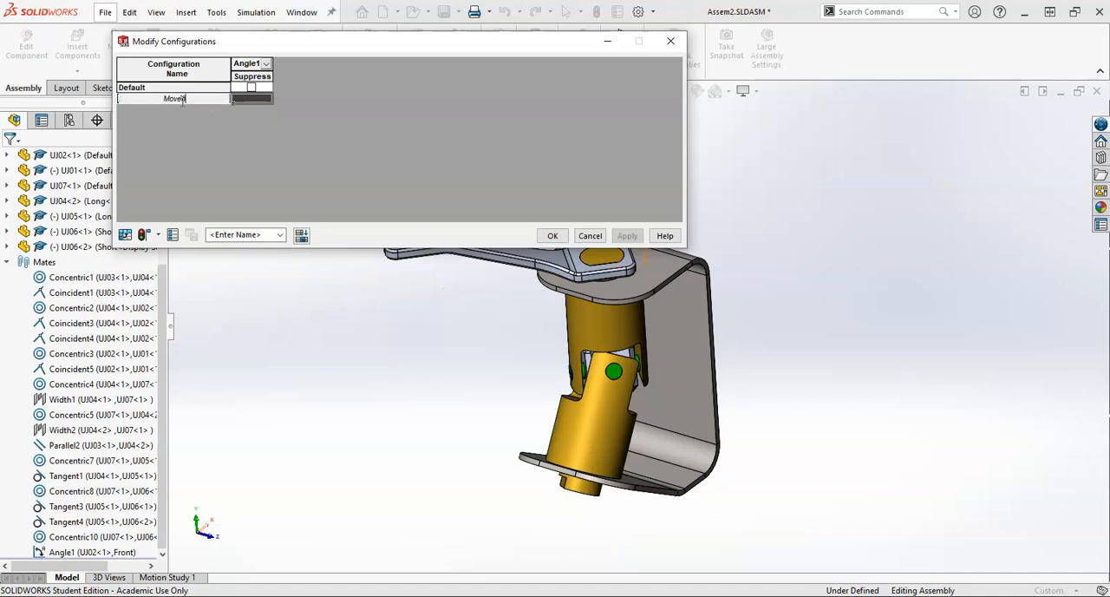
key(Return)
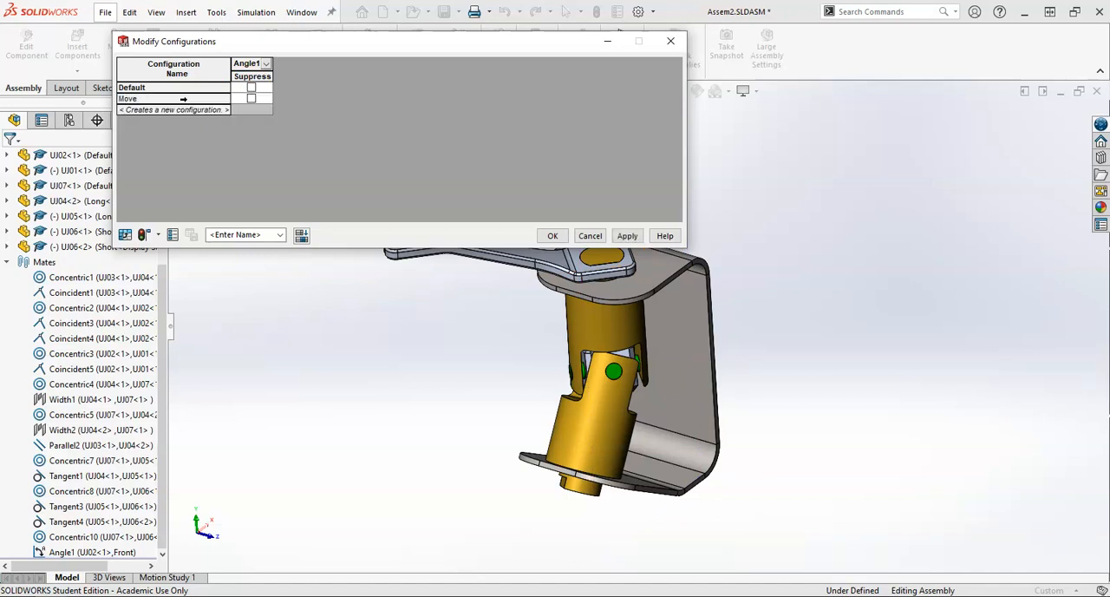
click(250, 99)
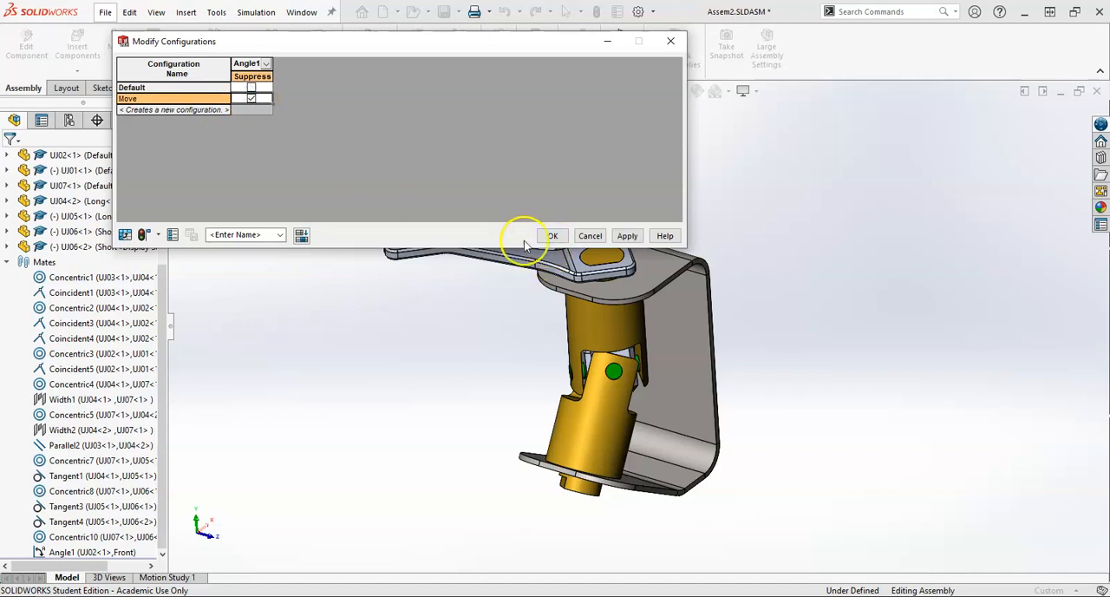
drag(255, 40, 272, 53)
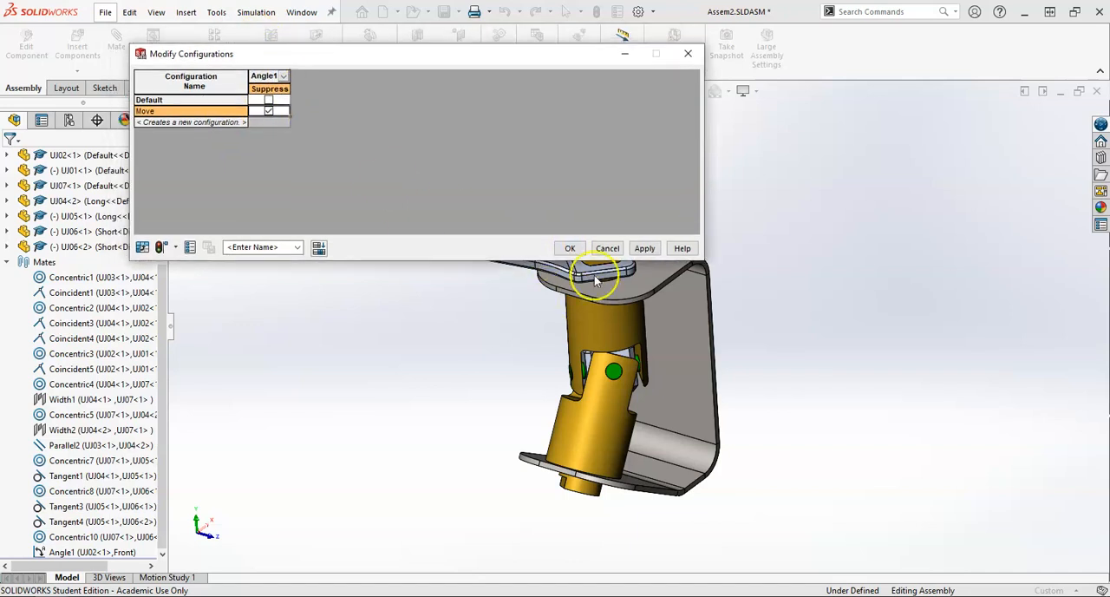
click(572, 249)
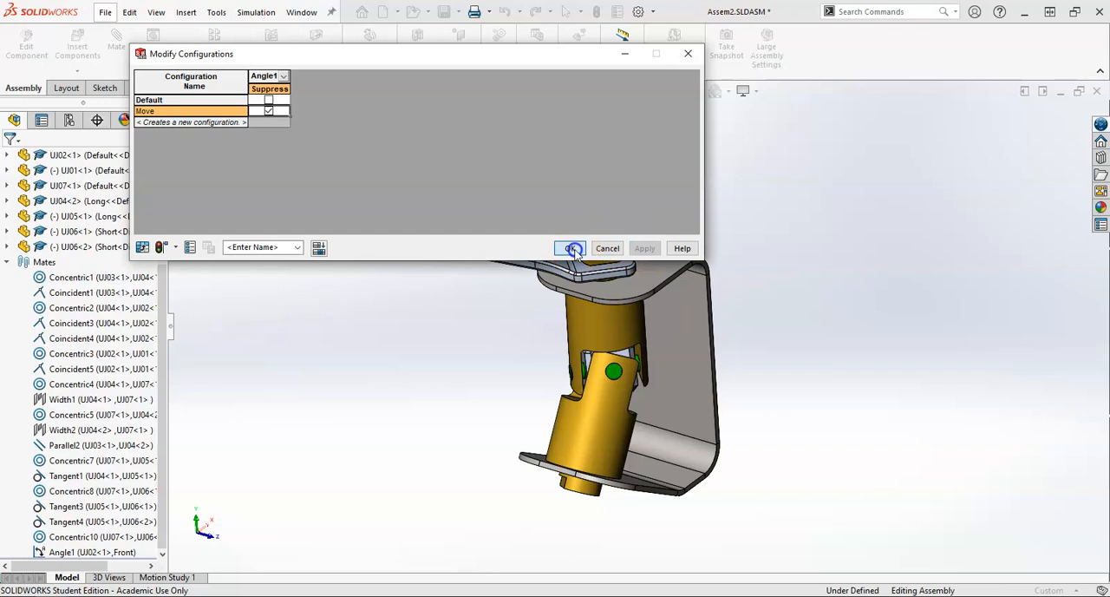
click(9, 262)
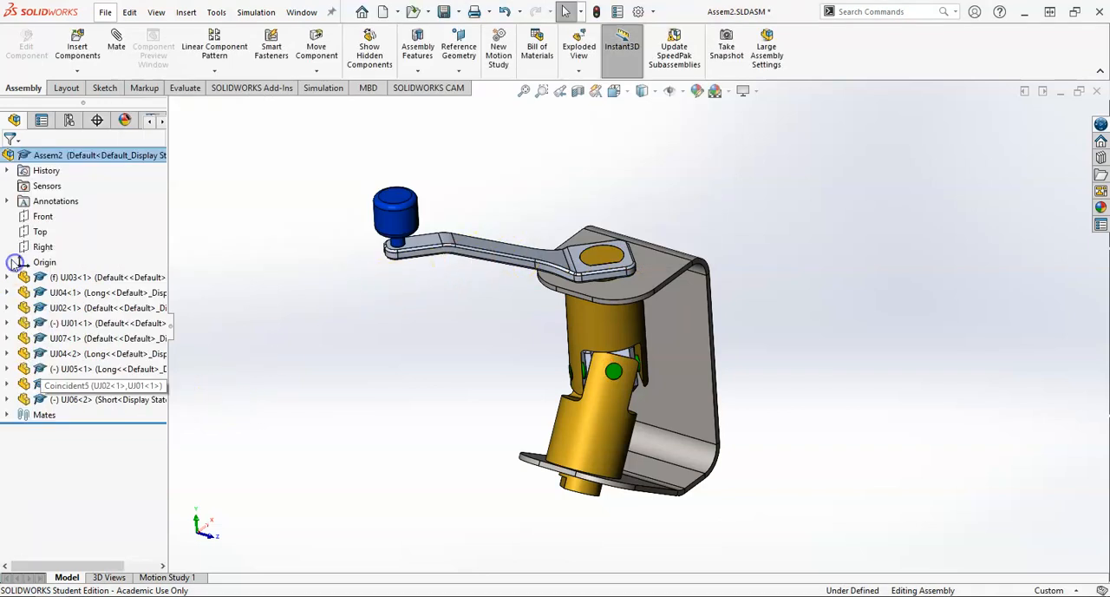
Step: Rename the assembly's Default configuration as Stationary
click(68, 120)
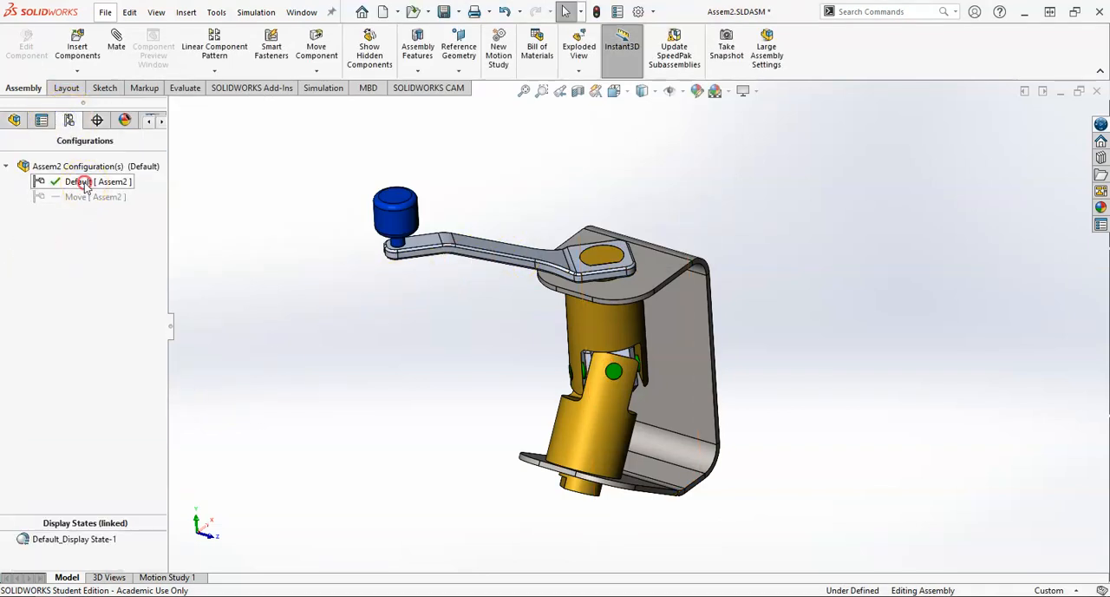
right_click(81, 181)
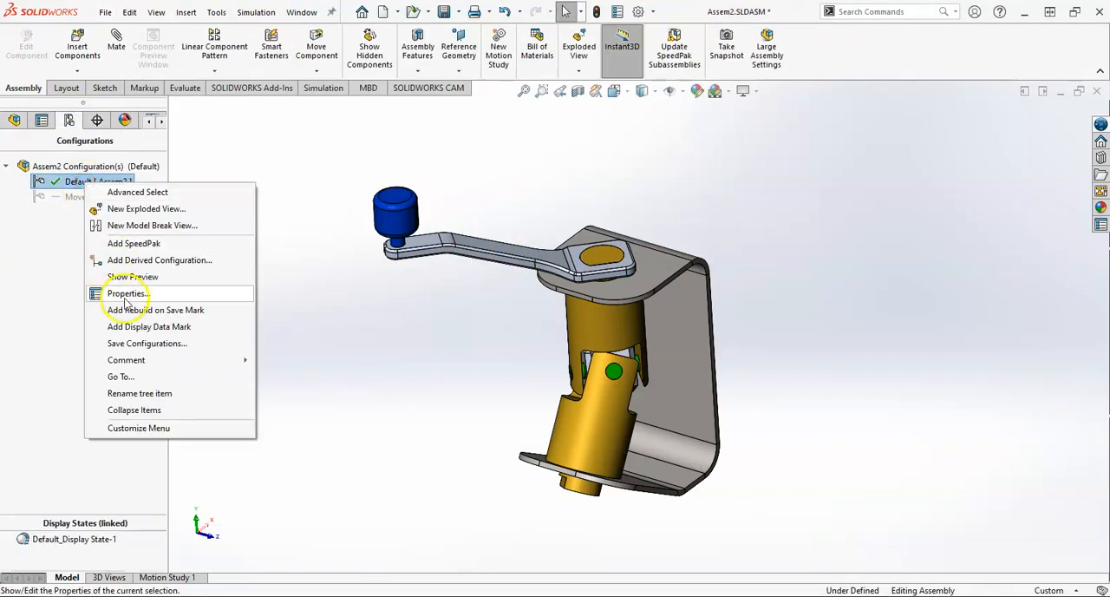
click(79, 184)
click(79, 182)
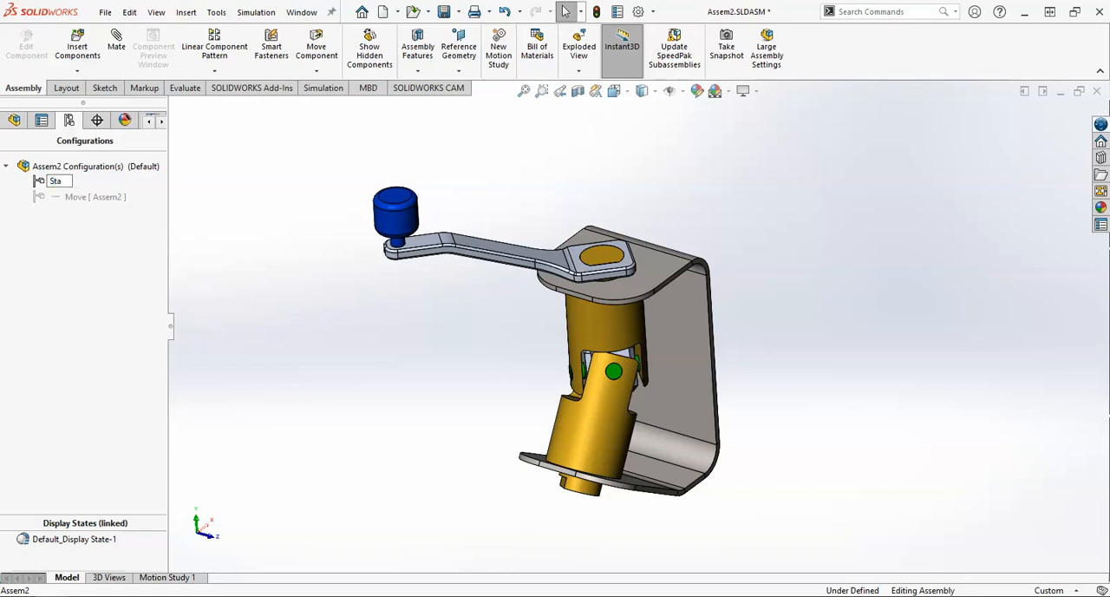
click(222, 252)
Step: Try turning the crank arm in the Stationary configuration and check the Angle1 mate among the assembly's mates
drag(468, 250, 511, 312)
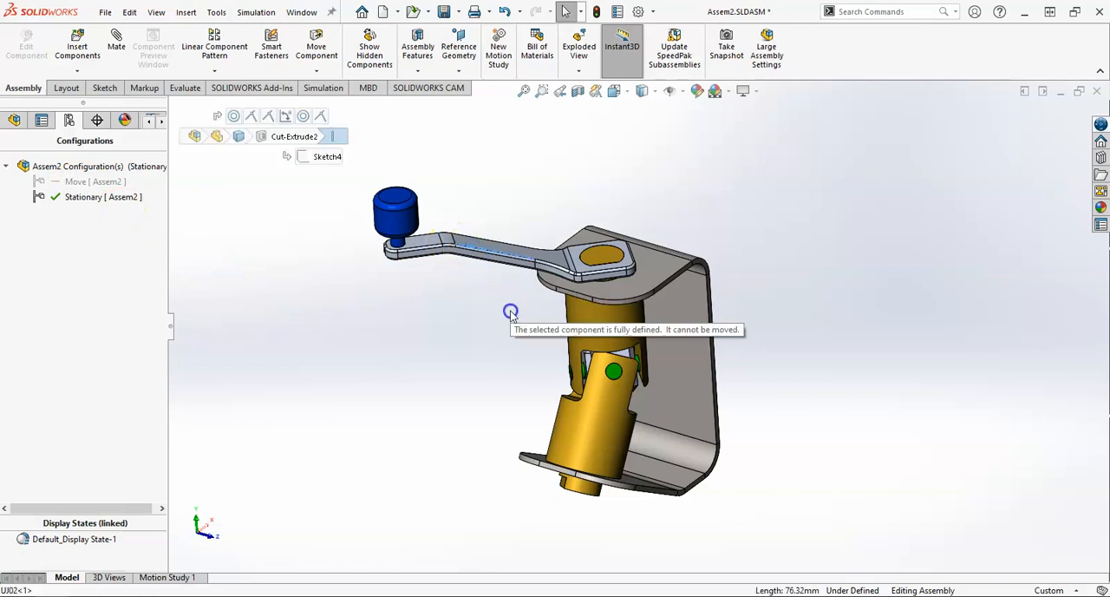
click(14, 121)
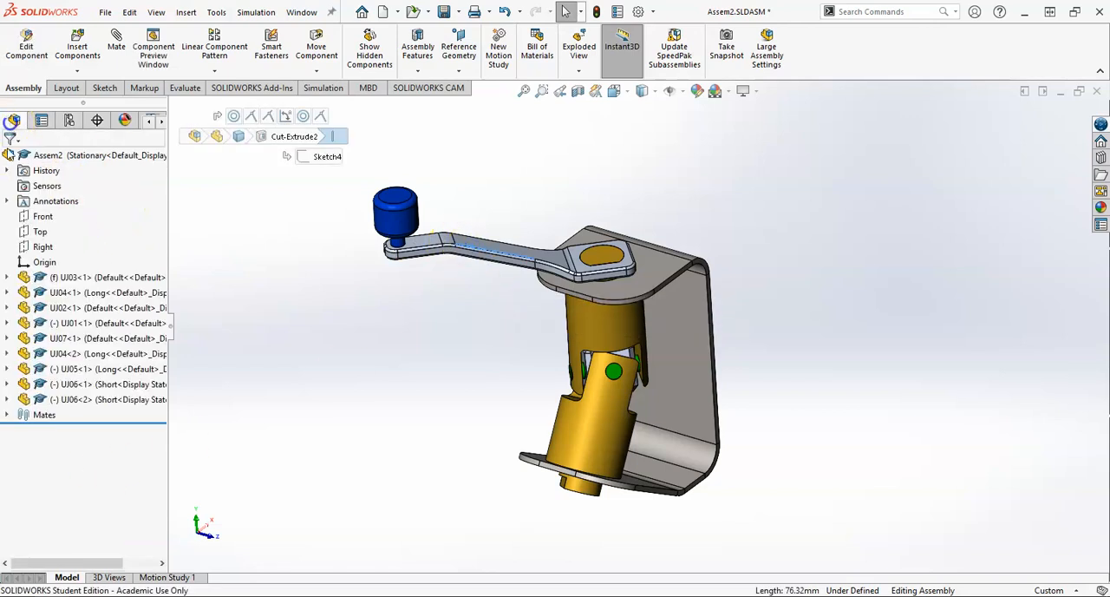
click(7, 415)
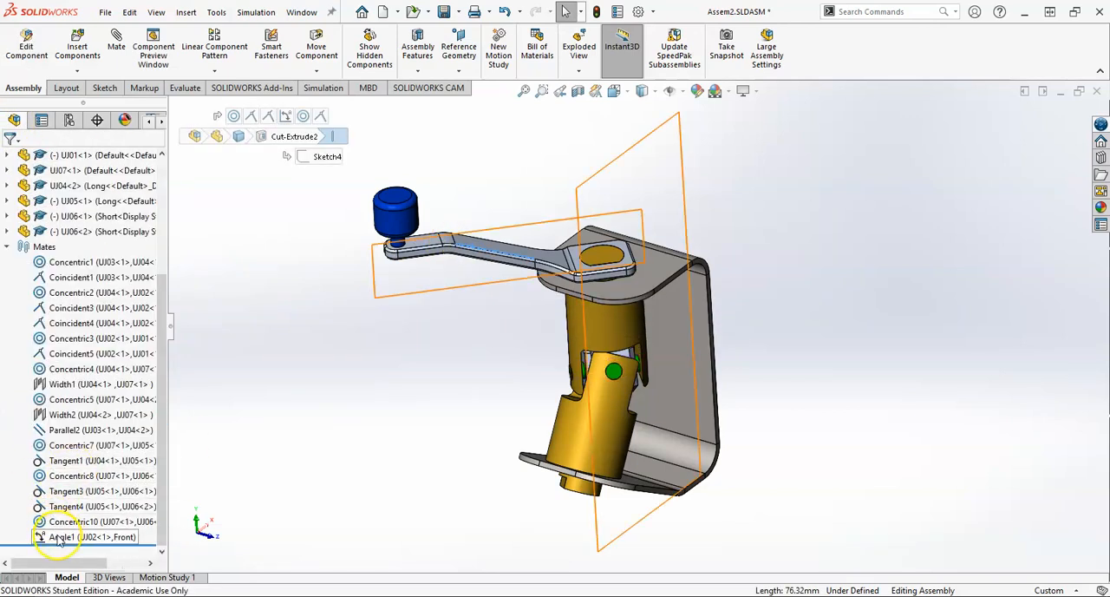
Step: Activate the Move configuration and turn the crank arm slightly to test its motion
click(69, 120)
double_click(76, 181)
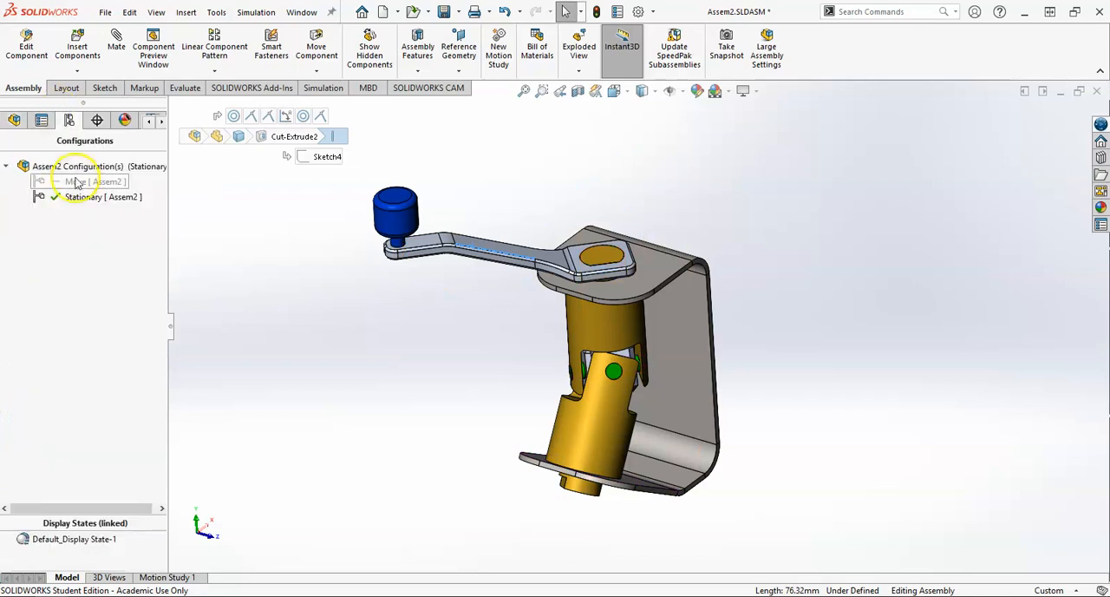
drag(495, 248, 472, 256)
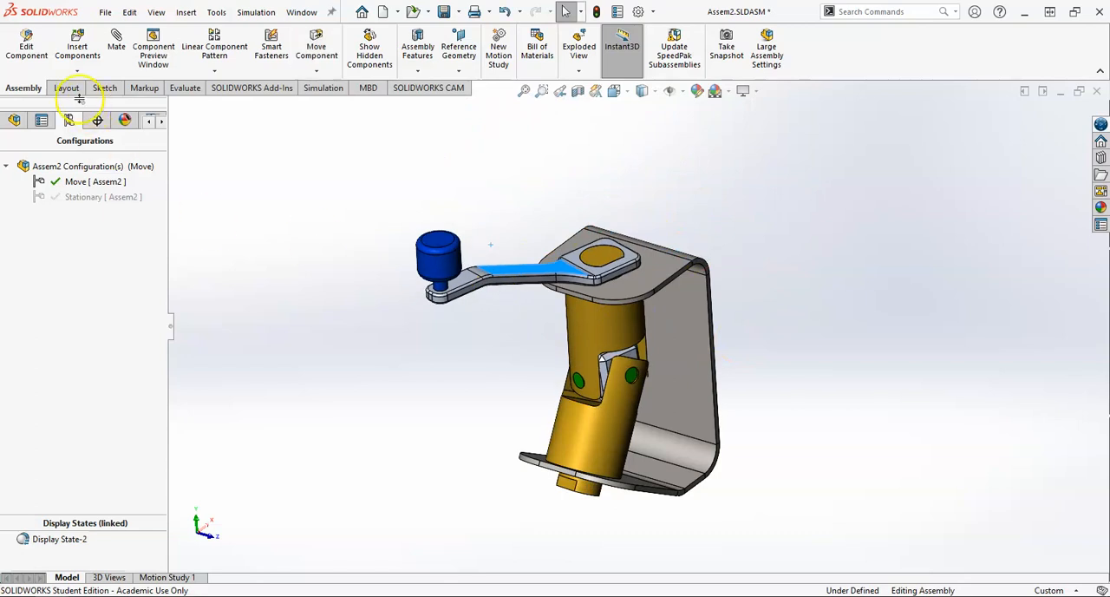
Step: Check the state of the Angle1 mate in the Move configuration and swing the crank arm further around the upper yoke
click(11, 122)
click(9, 416)
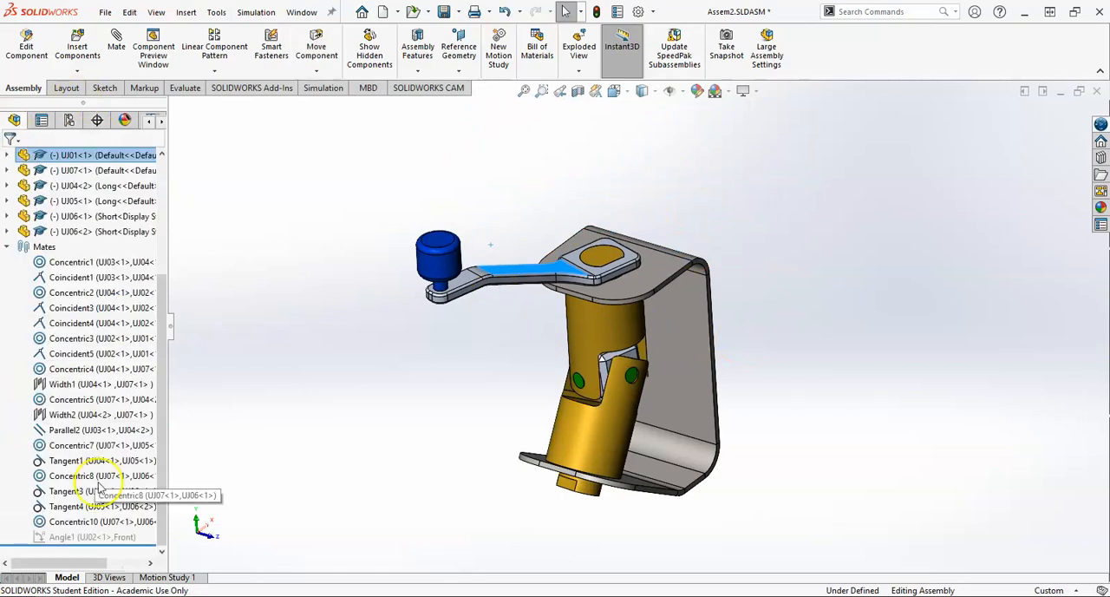
middle_drag(384, 396, 543, 402)
scroll(542, 402, down, 1)
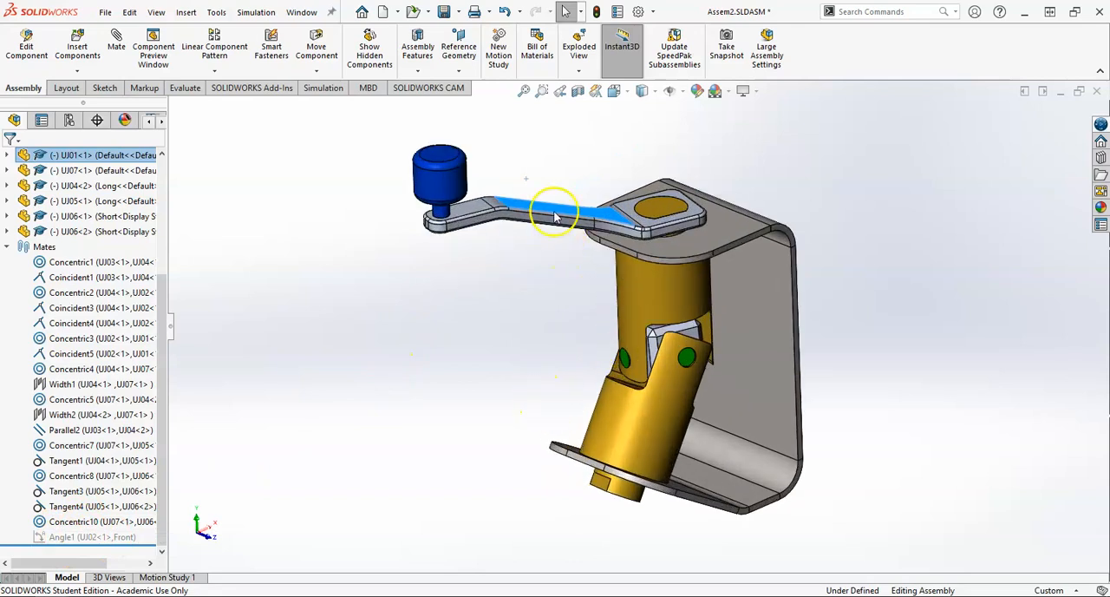
click(533, 303)
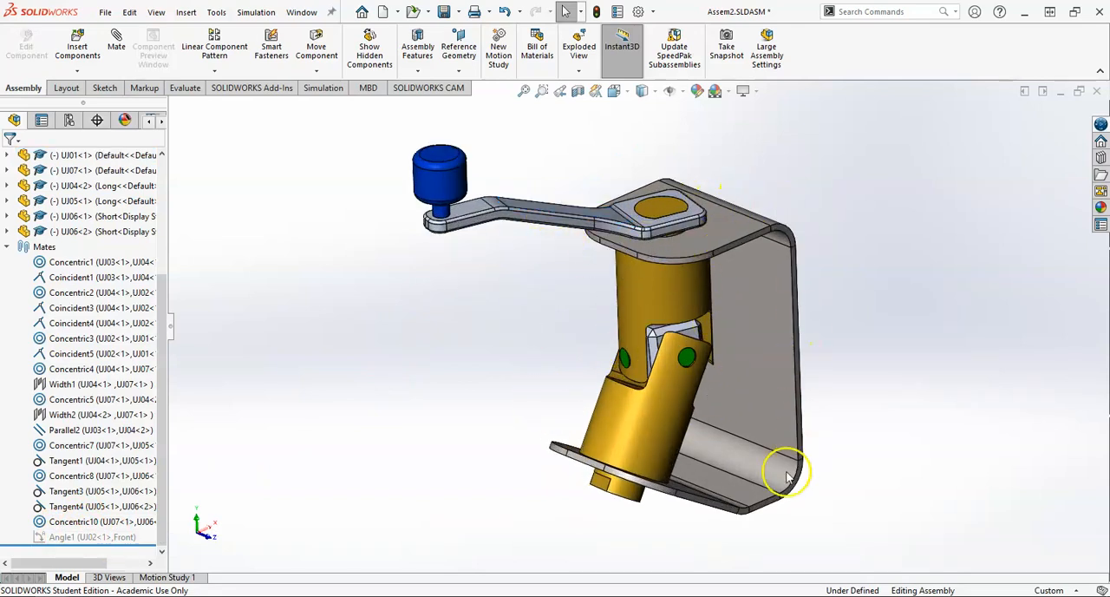
drag(465, 211, 646, 276)
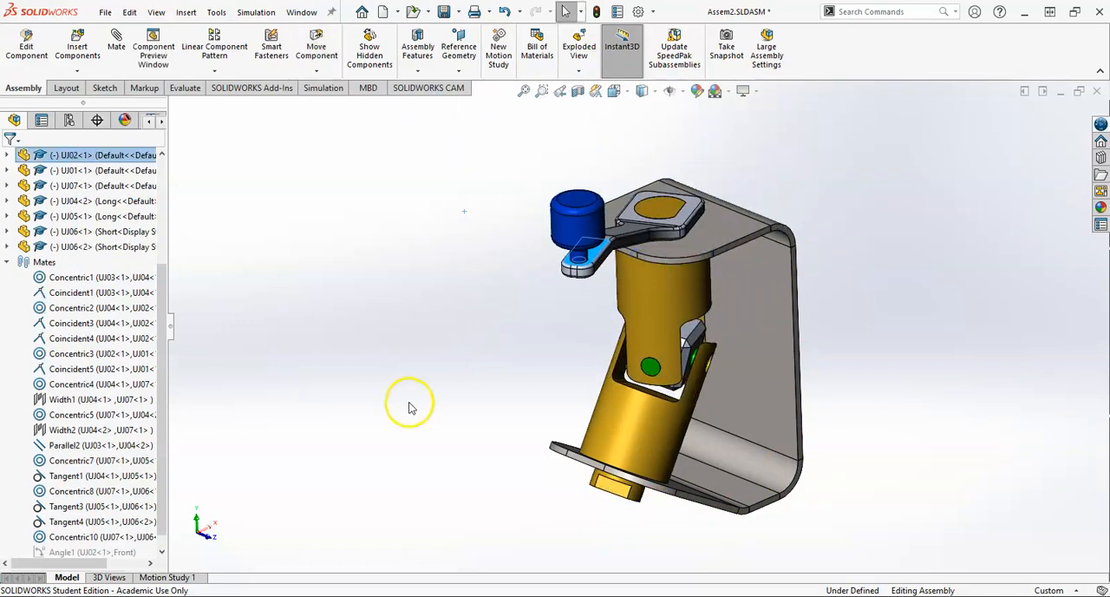